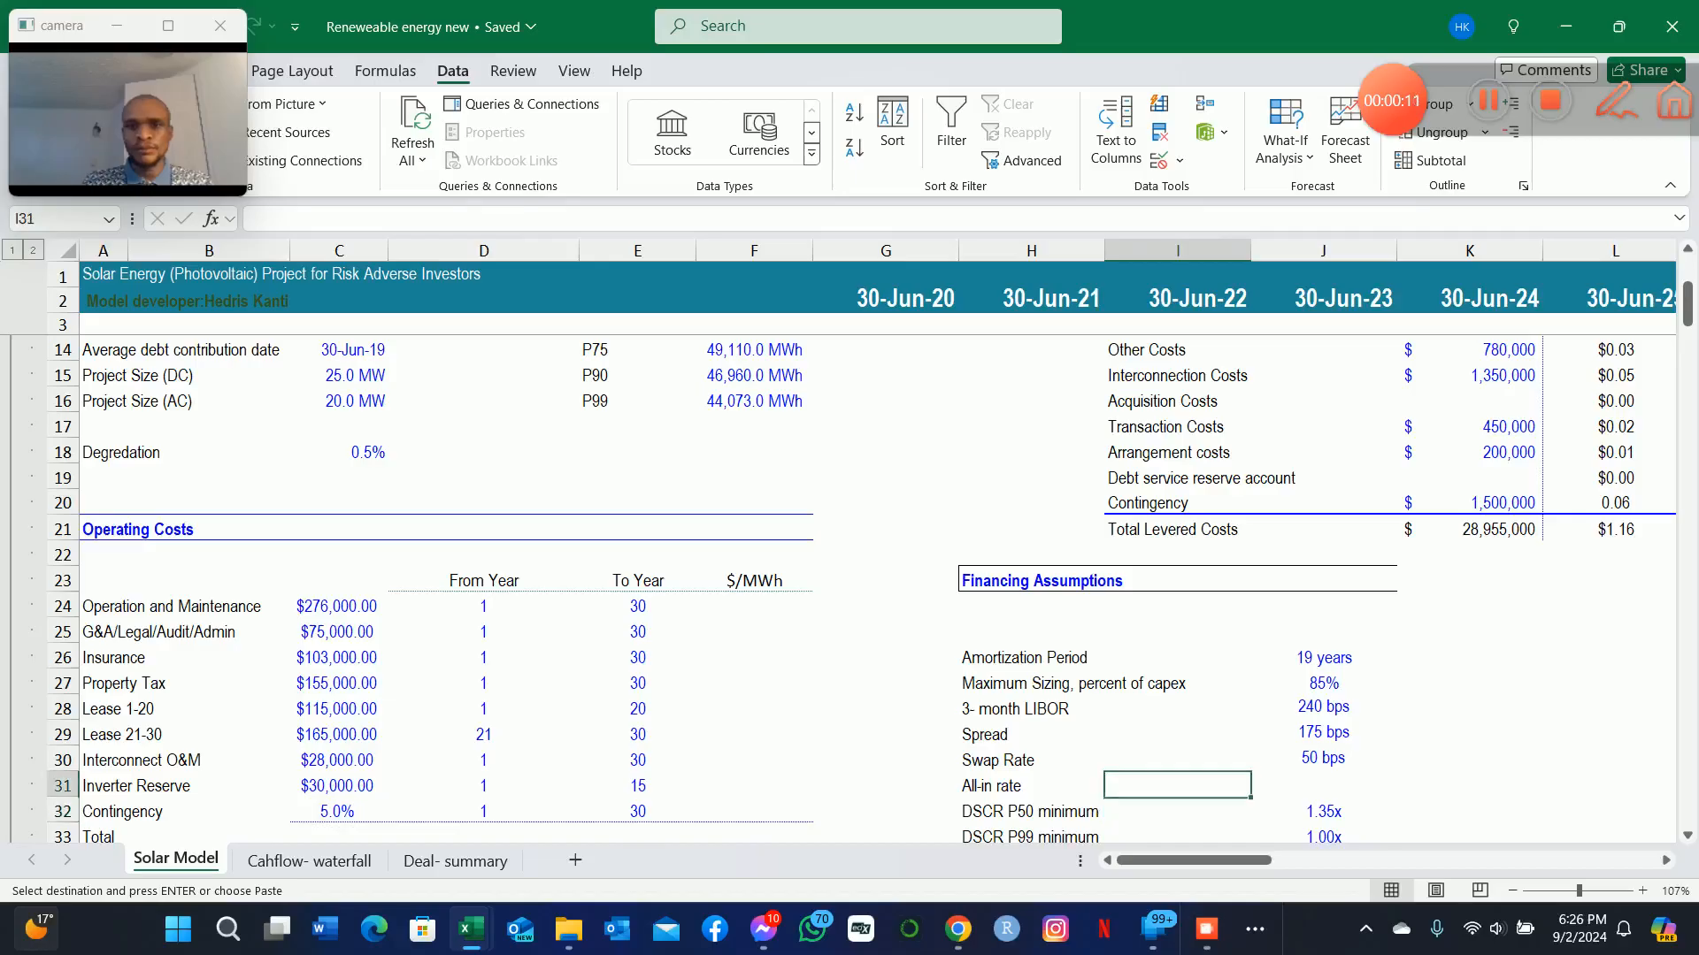
# Examine the 3-month LIBOR, Spread and Swap Rate inputs in the Financing Assumptions block.
pyautogui.press('Up')
pyautogui.press('Up')
pyautogui.press('Down')
pyautogui.press('Up')
pyautogui.press('Up')
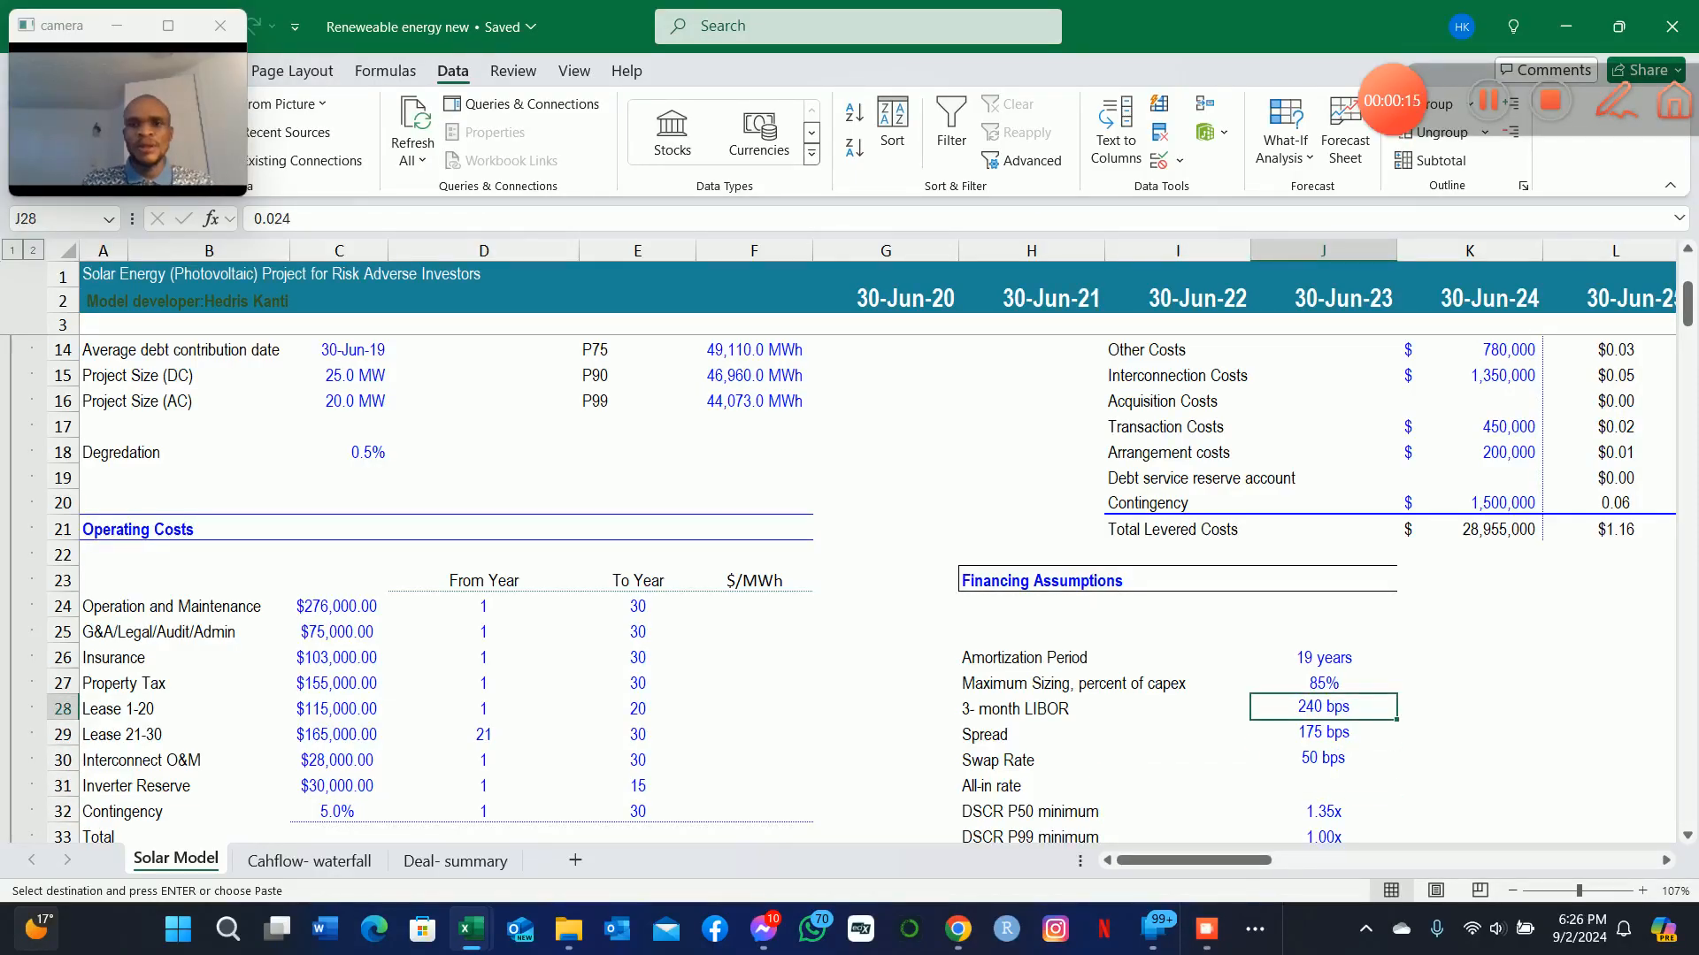
pyautogui.press('Down')
pyautogui.press('Down')
pyautogui.press('Up')
pyautogui.press('Up')
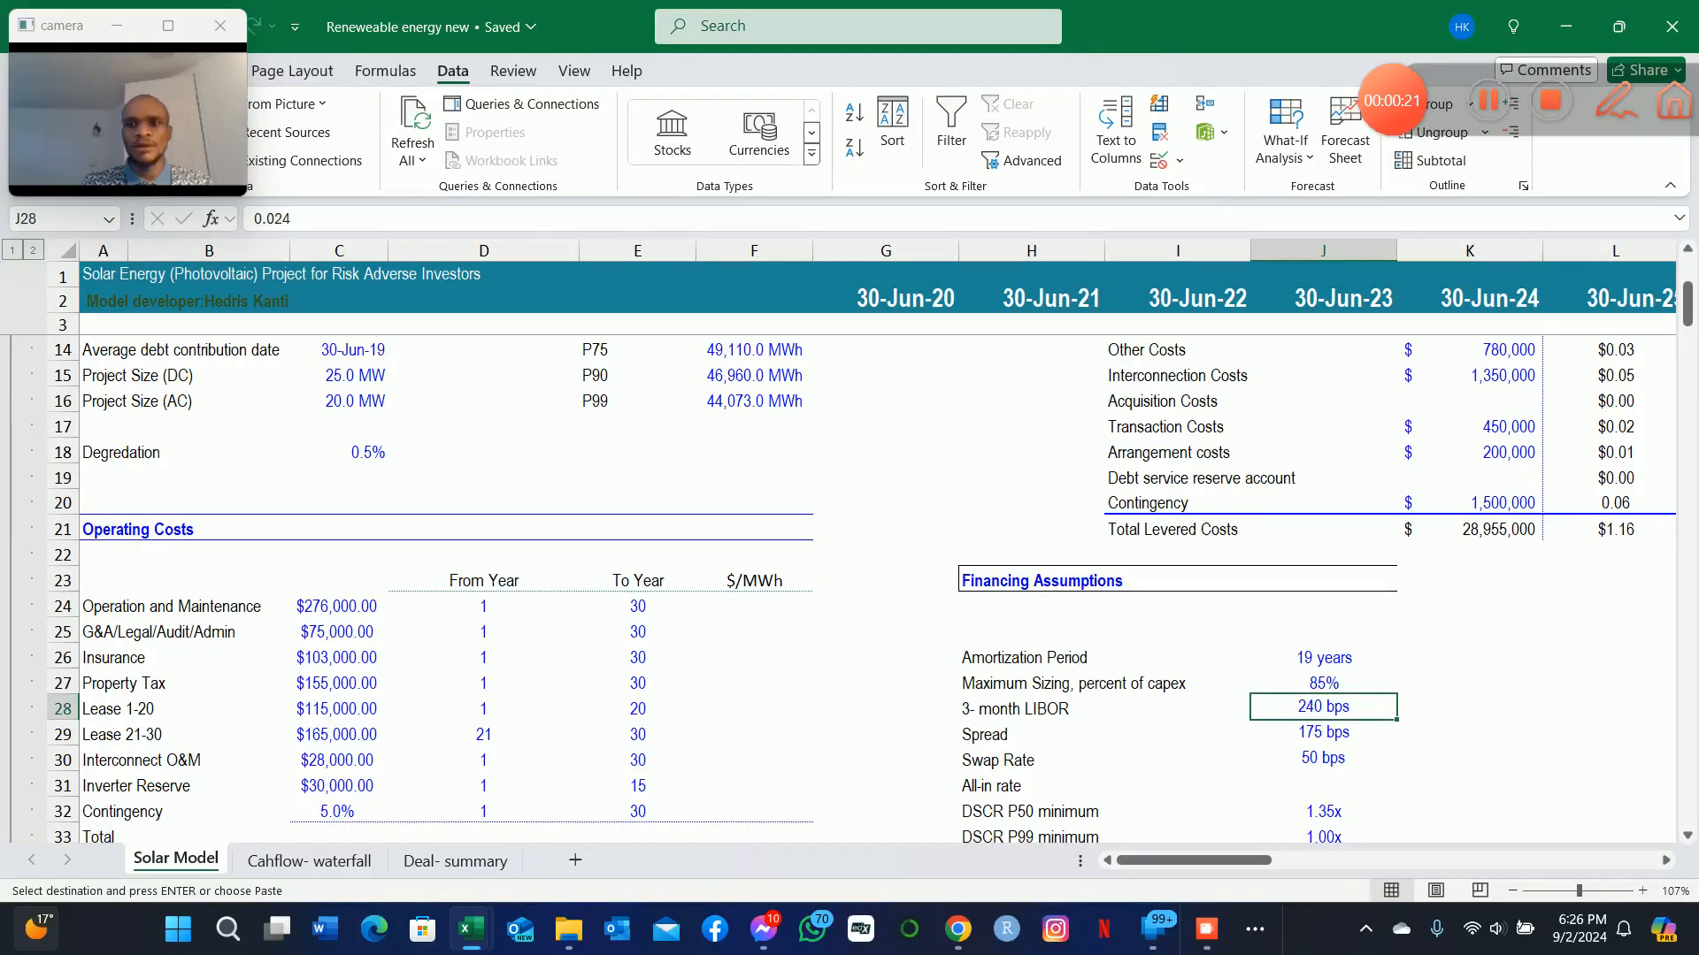
pyautogui.press('Down')
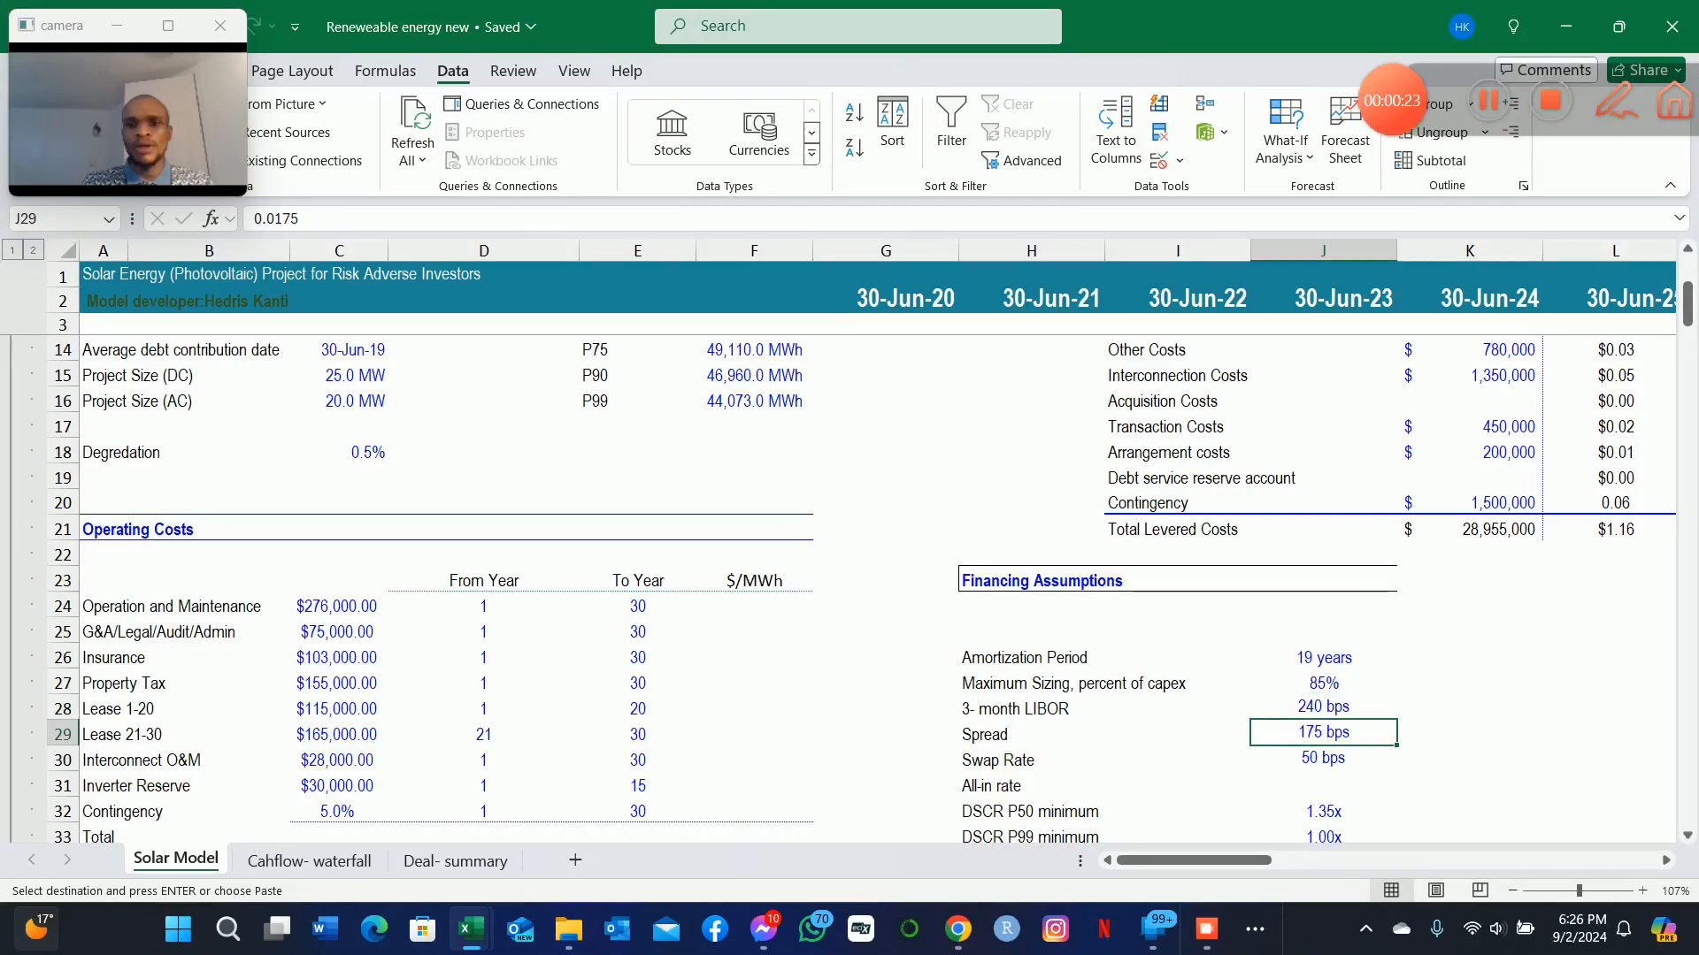
pyautogui.press('Down')
pyautogui.press('Left')
pyautogui.press('Up')
pyautogui.press('Up')
pyautogui.press('Right')
pyautogui.press('Left')
pyautogui.press('Down')
pyautogui.press('Up')
pyautogui.press('Up')
pyautogui.press('Down')
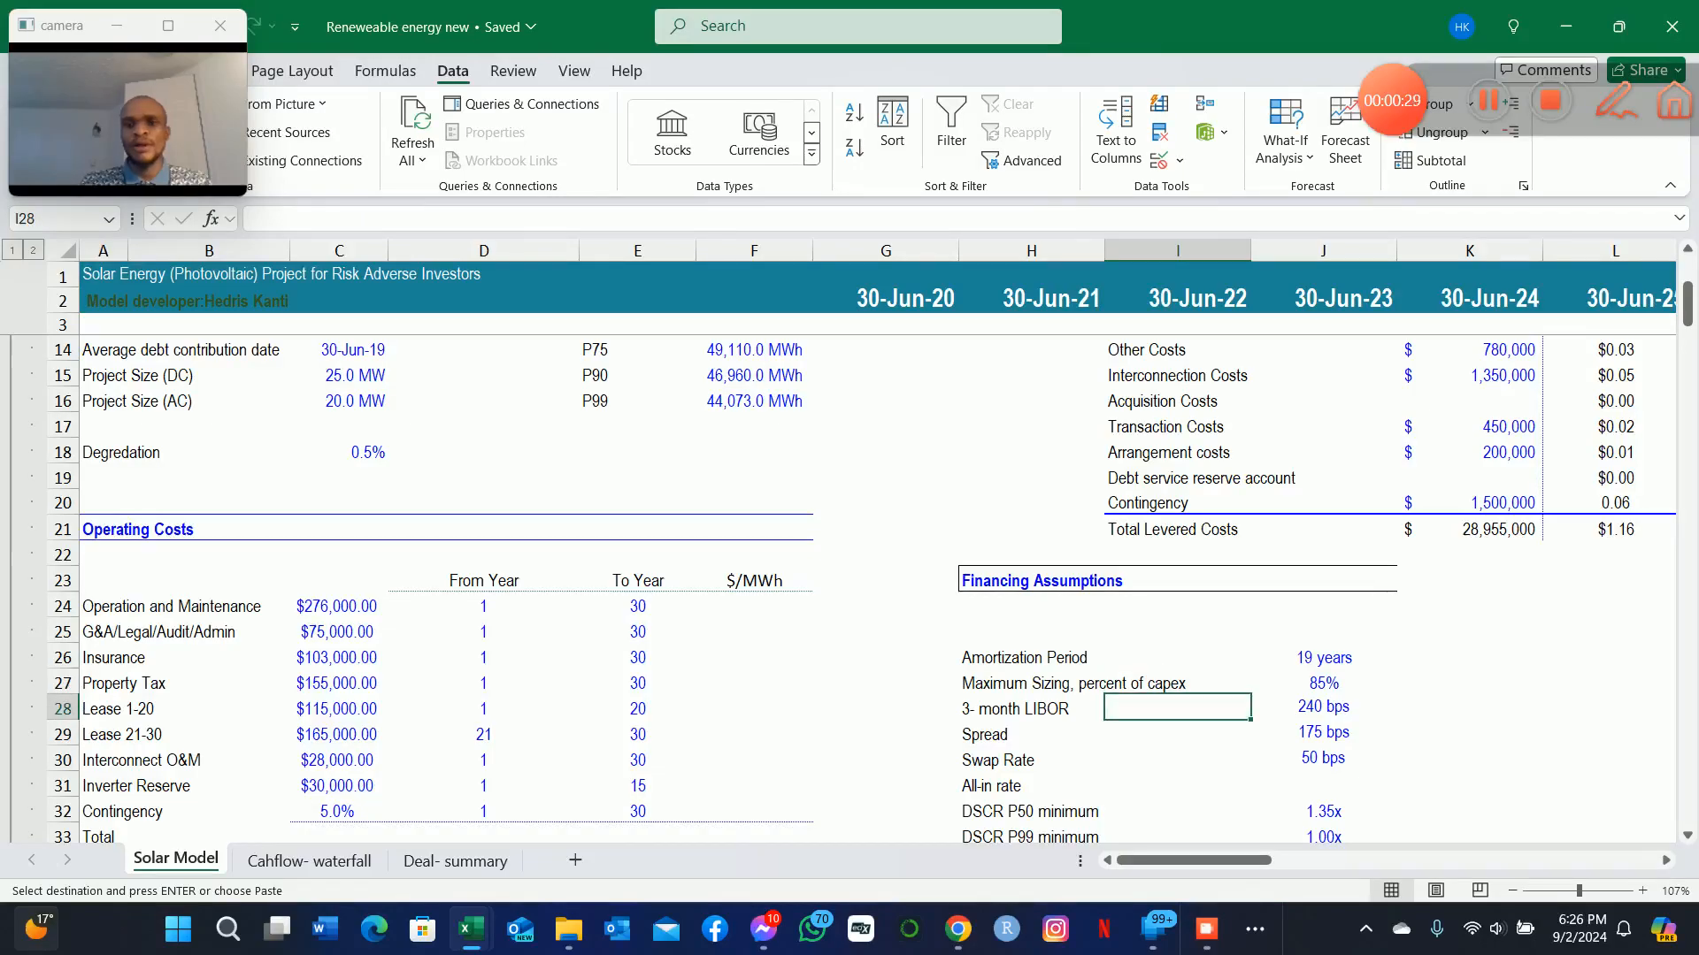
pyautogui.press('Right')
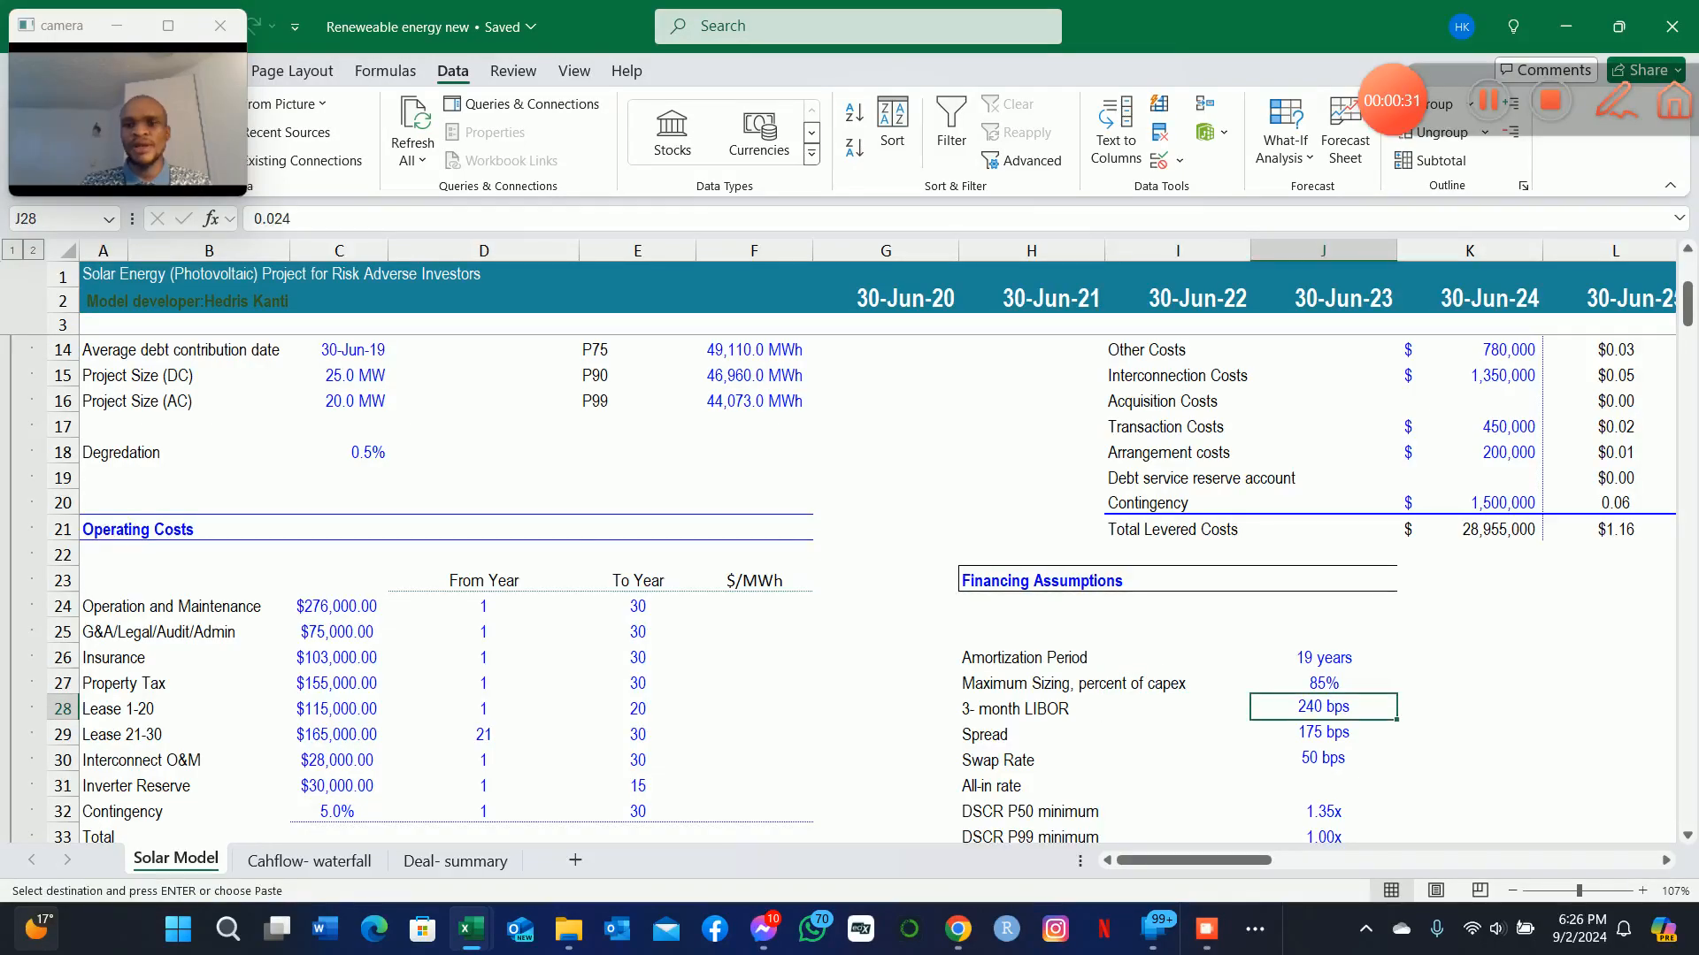
# Examine how the Spread input relates to the 3-month LIBOR rate above it, and clear the pending copy selection.
pyautogui.press('Down')
pyautogui.press('Left')
pyautogui.press('Right')
pyautogui.press('Left')
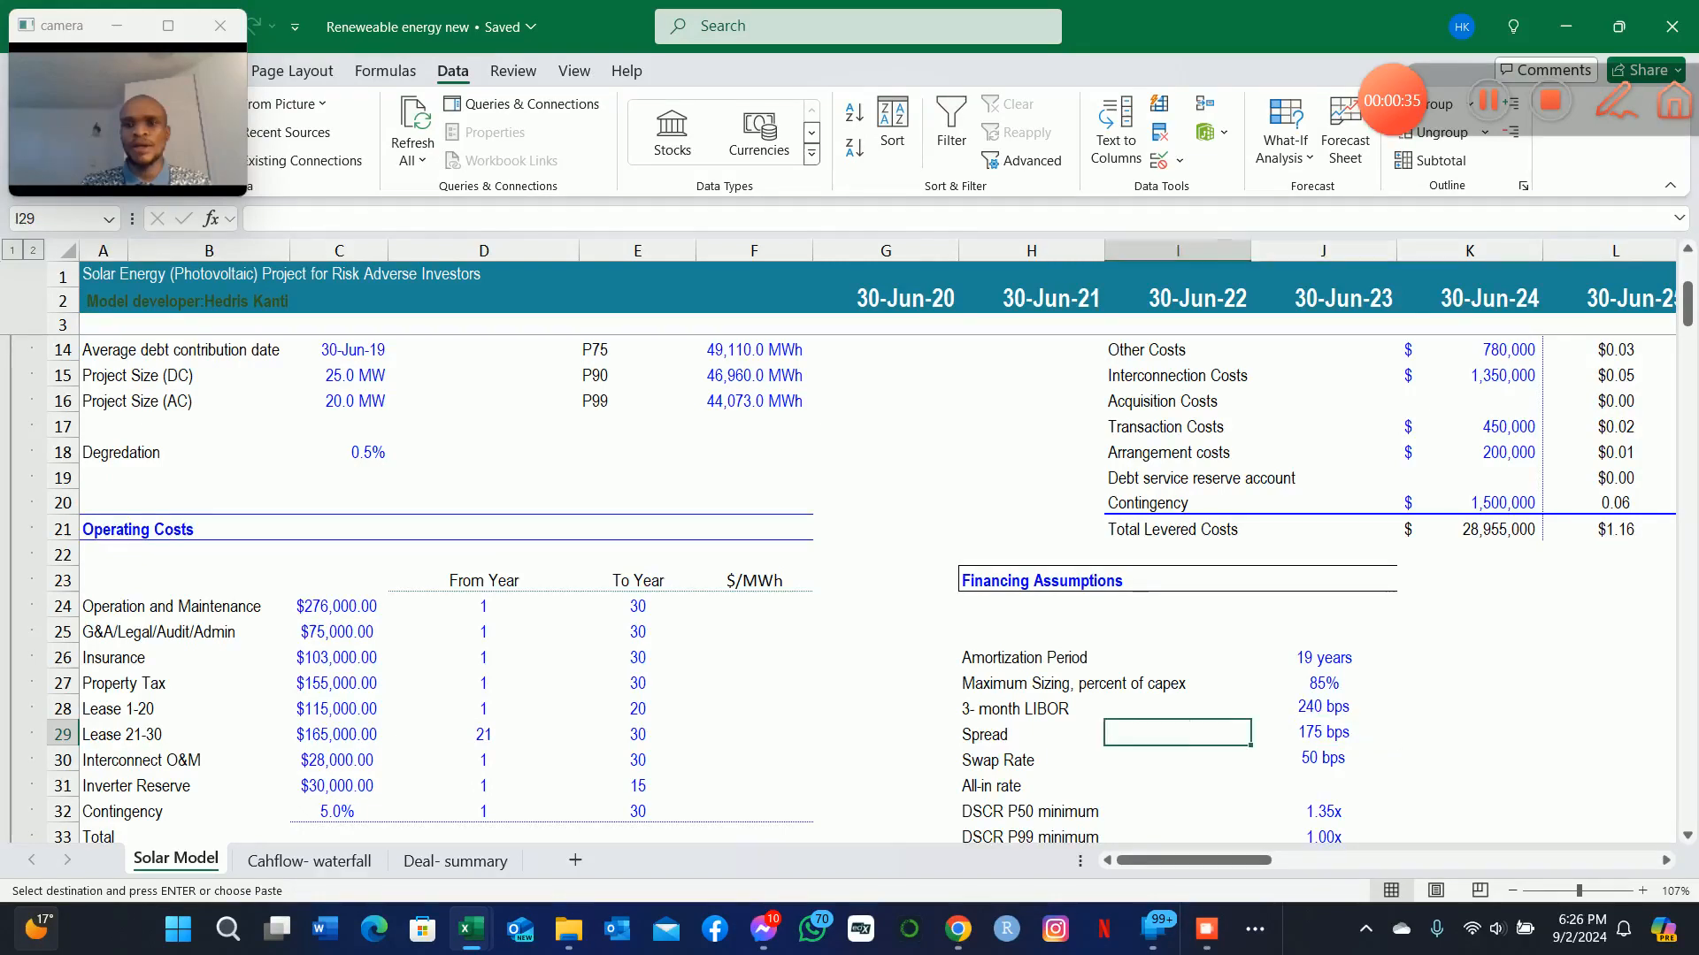
pyautogui.press('Right')
pyautogui.press('Down')
pyautogui.press('Up')
pyautogui.press('Left')
pyautogui.press('Left')
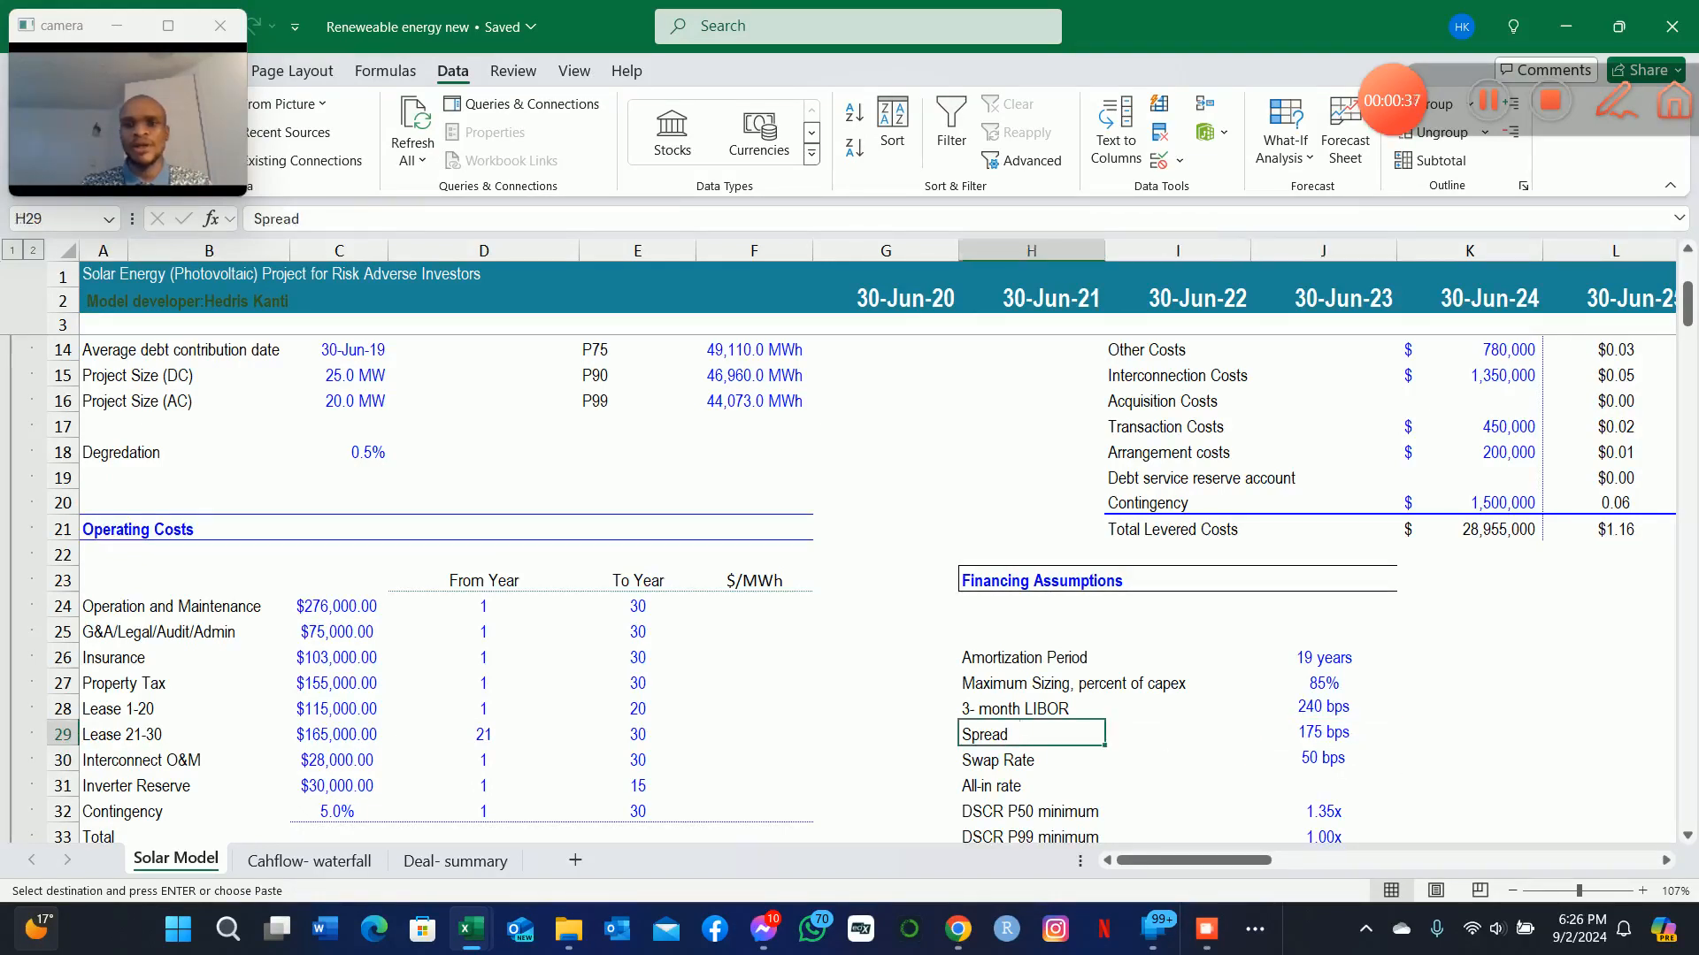
pyautogui.press('Right')
pyautogui.press('Down')
pyautogui.press('Up')
pyautogui.press('Right')
pyautogui.press('Left')
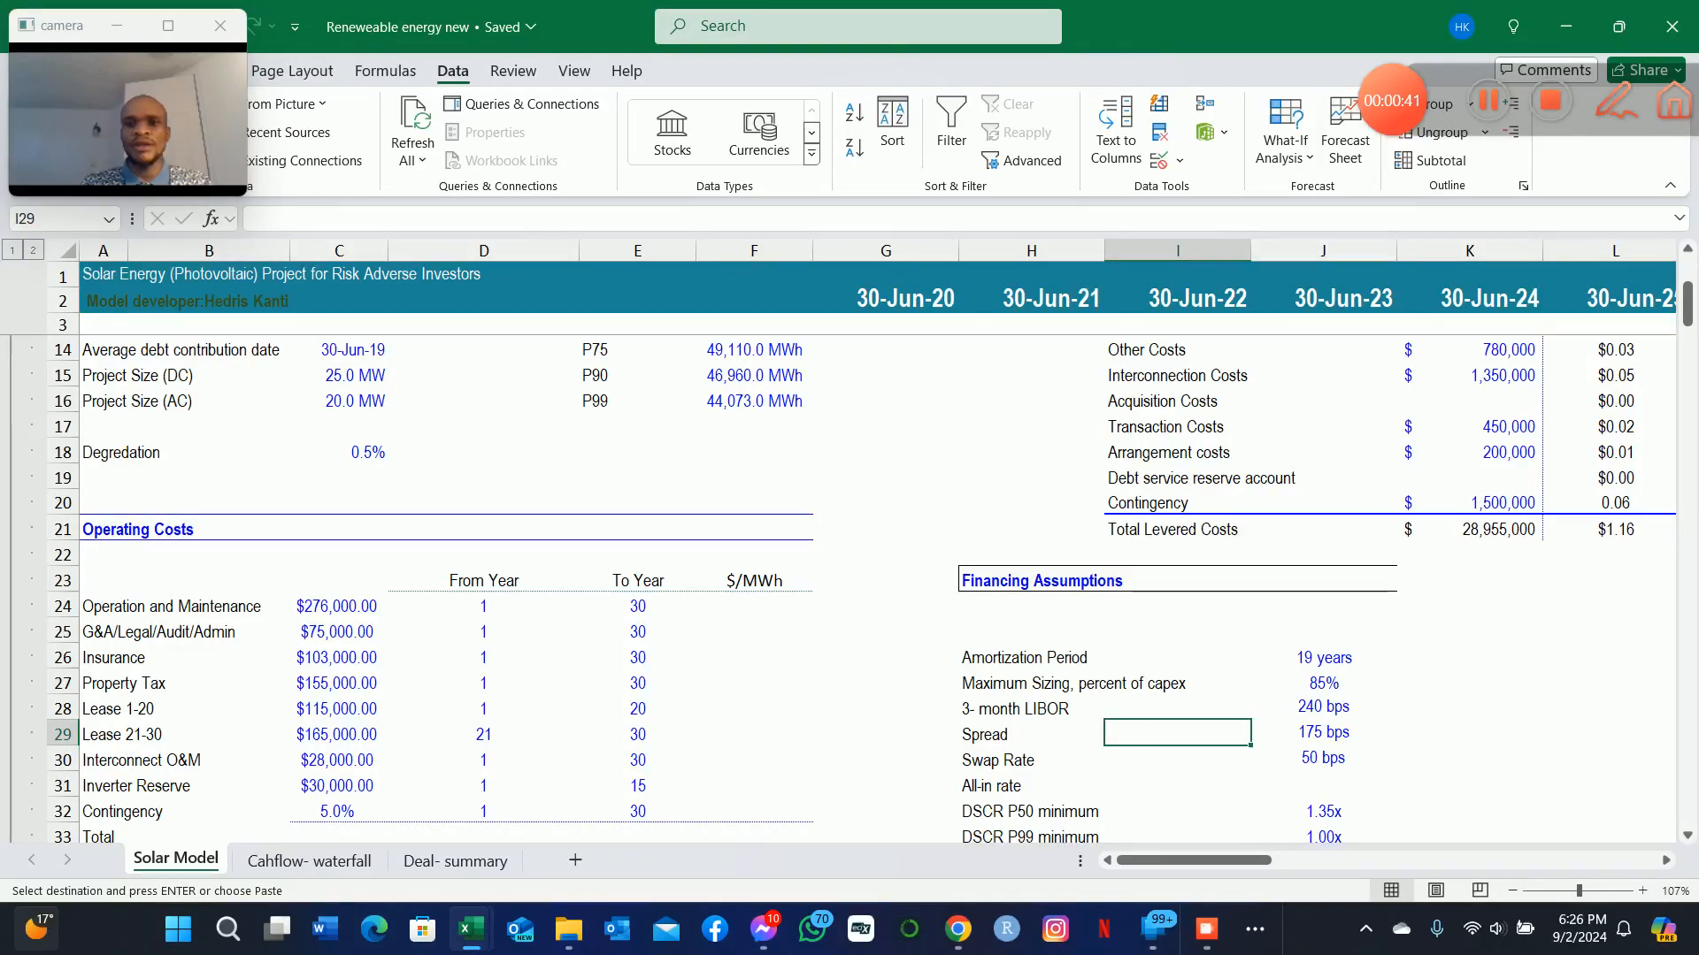
pyautogui.press('Up')
pyautogui.press('Down')
pyautogui.press('Right')
pyautogui.press('Left')
pyautogui.press('Up')
pyautogui.press('Right')
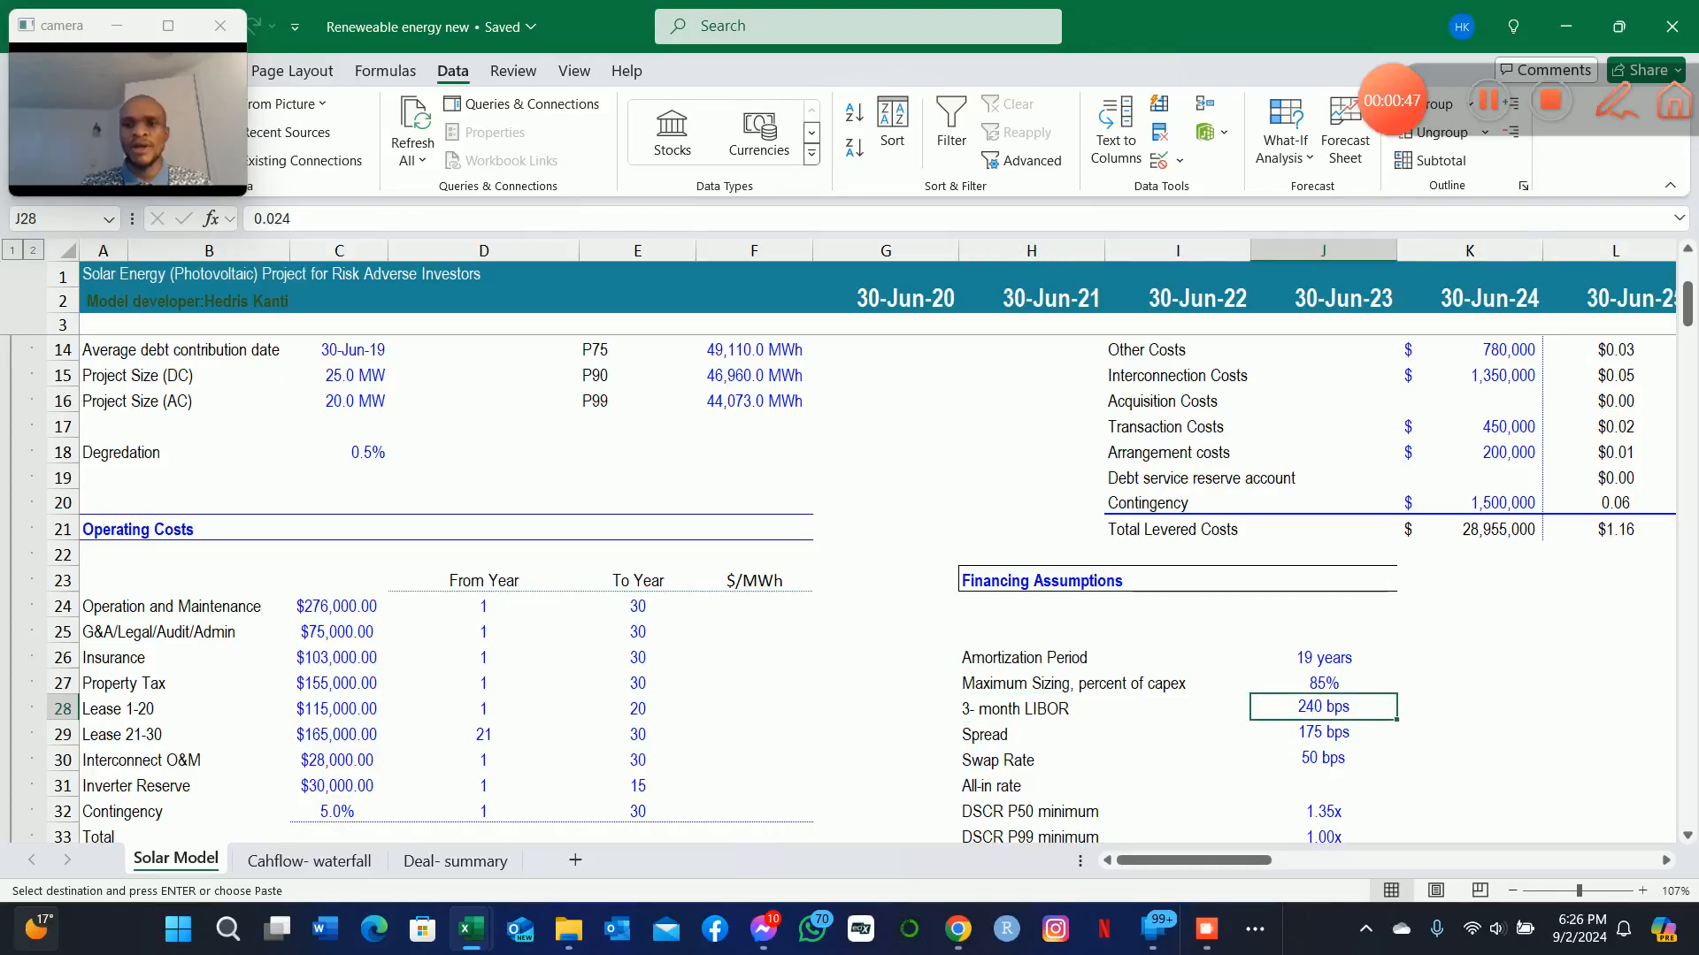
pyautogui.press('Escape')
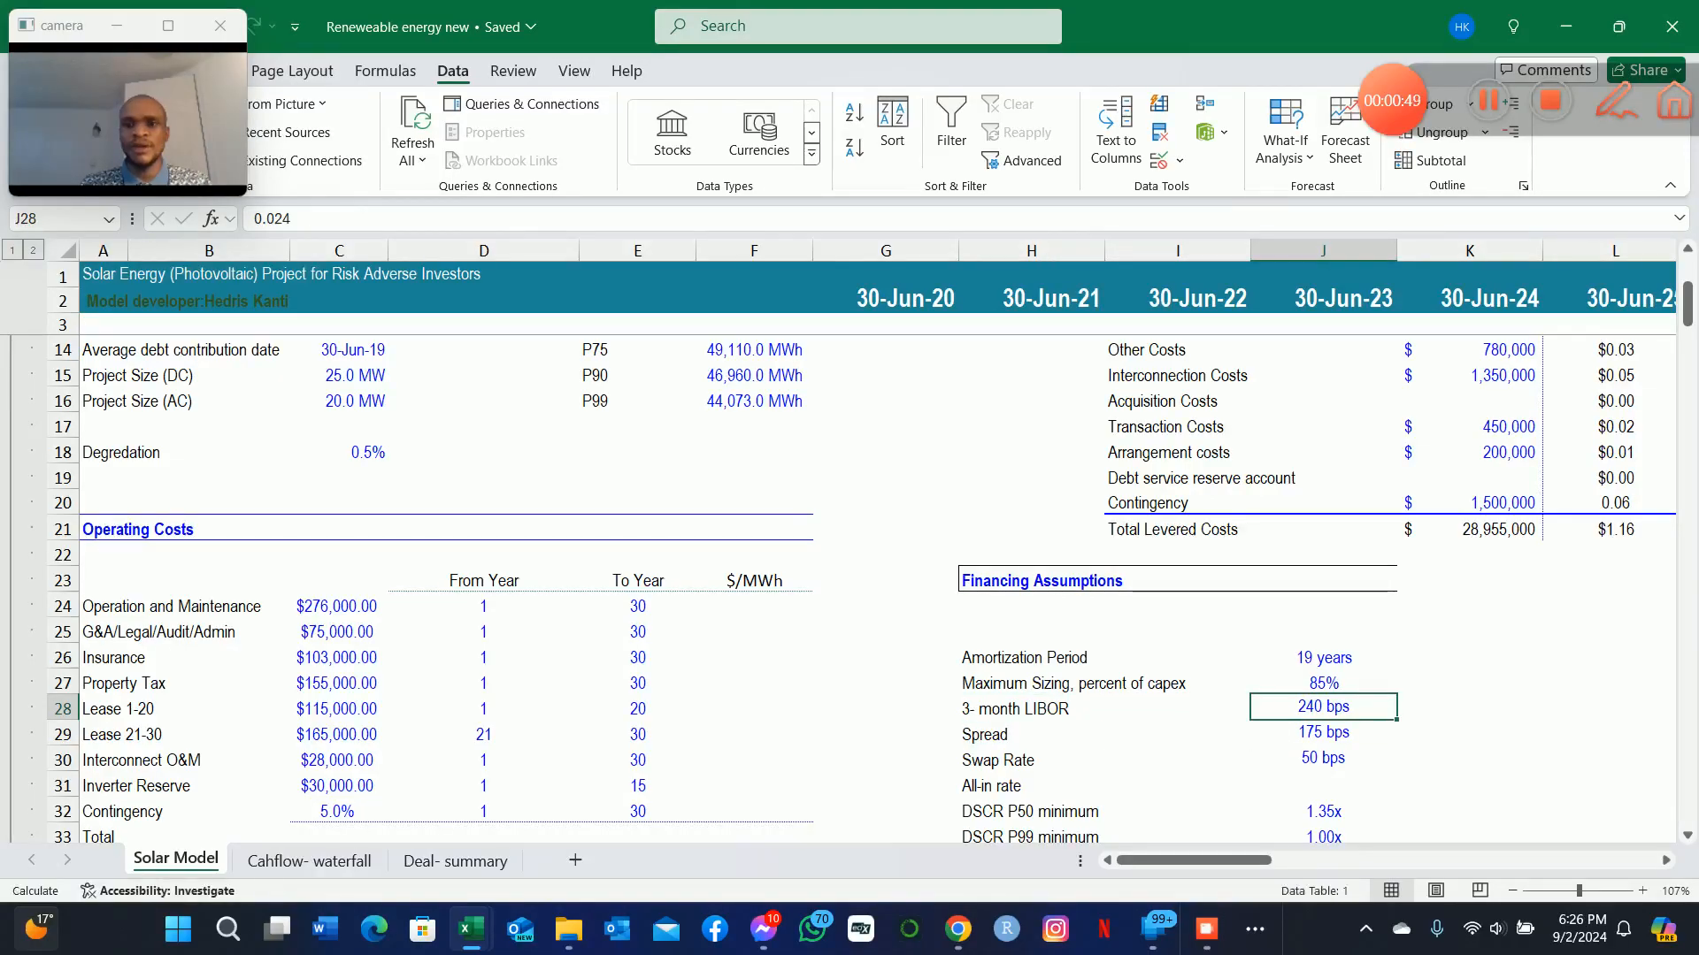
# Examine the Swap Rate input and compare it with the 3-month LIBOR rate.
pyautogui.hotkey('ctrl', 'c')
pyautogui.press('Down')
pyautogui.press('Down')
pyautogui.press('Left')
pyautogui.press('Left')
pyautogui.press('Left')
pyautogui.press('Right')
pyautogui.press('Right')
pyautogui.press('Right')
pyautogui.press('Down')
pyautogui.press('Up')
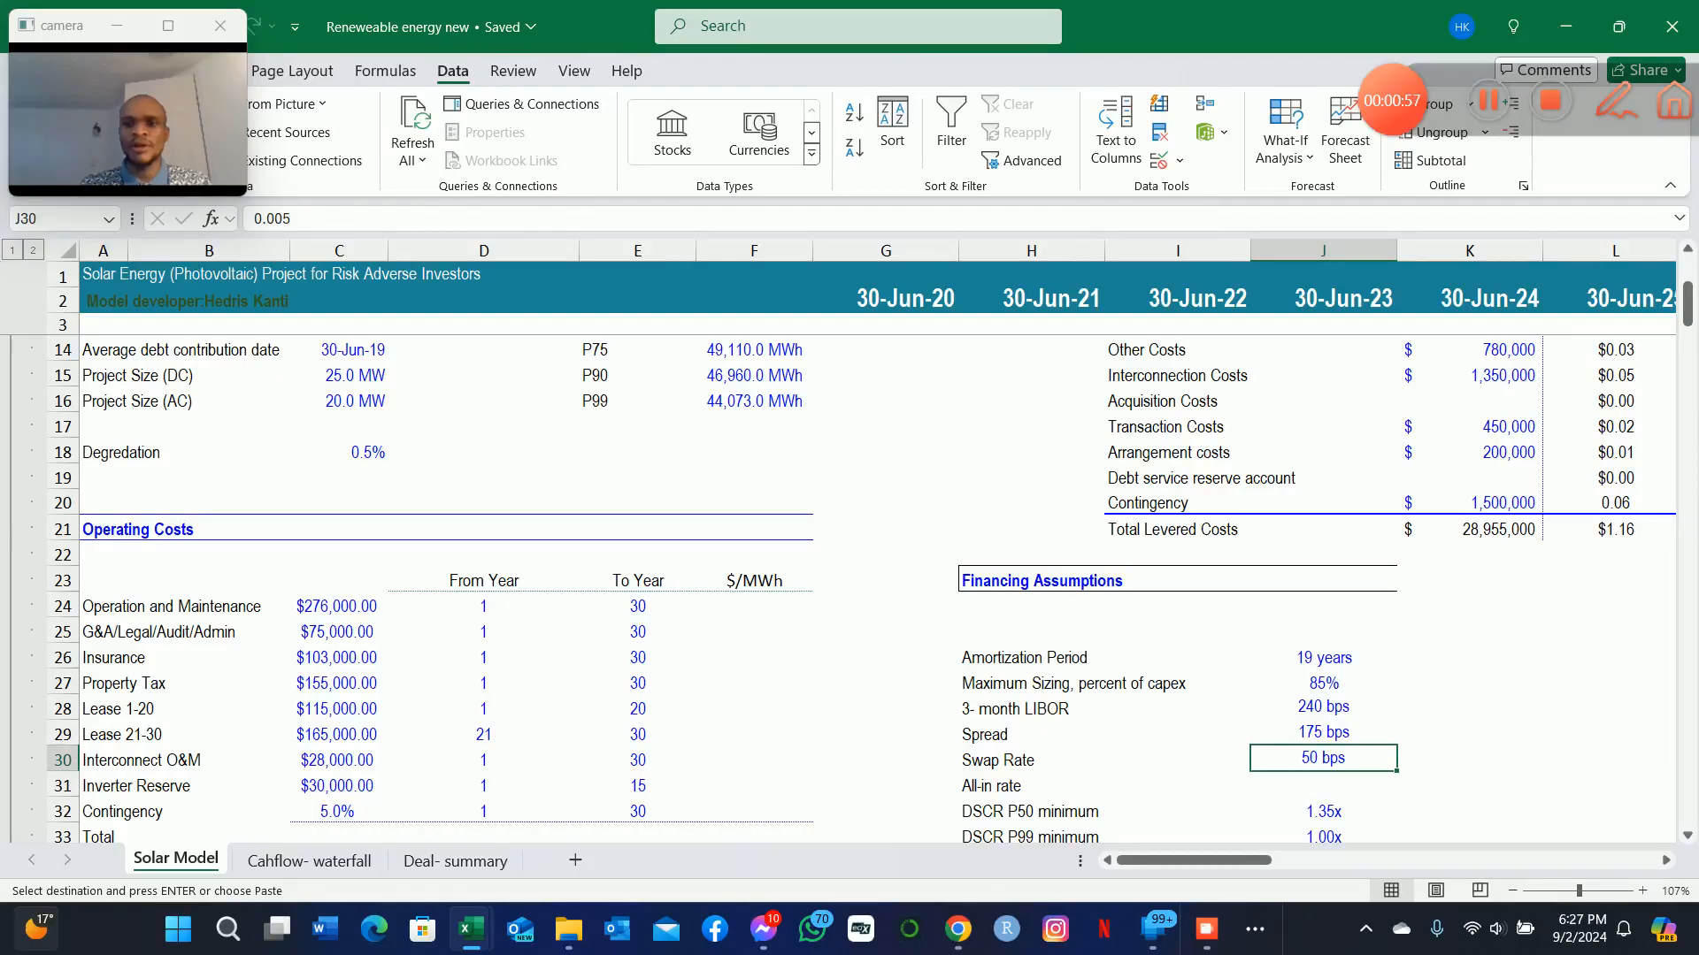
pyautogui.press('Up')
pyautogui.press('Up')
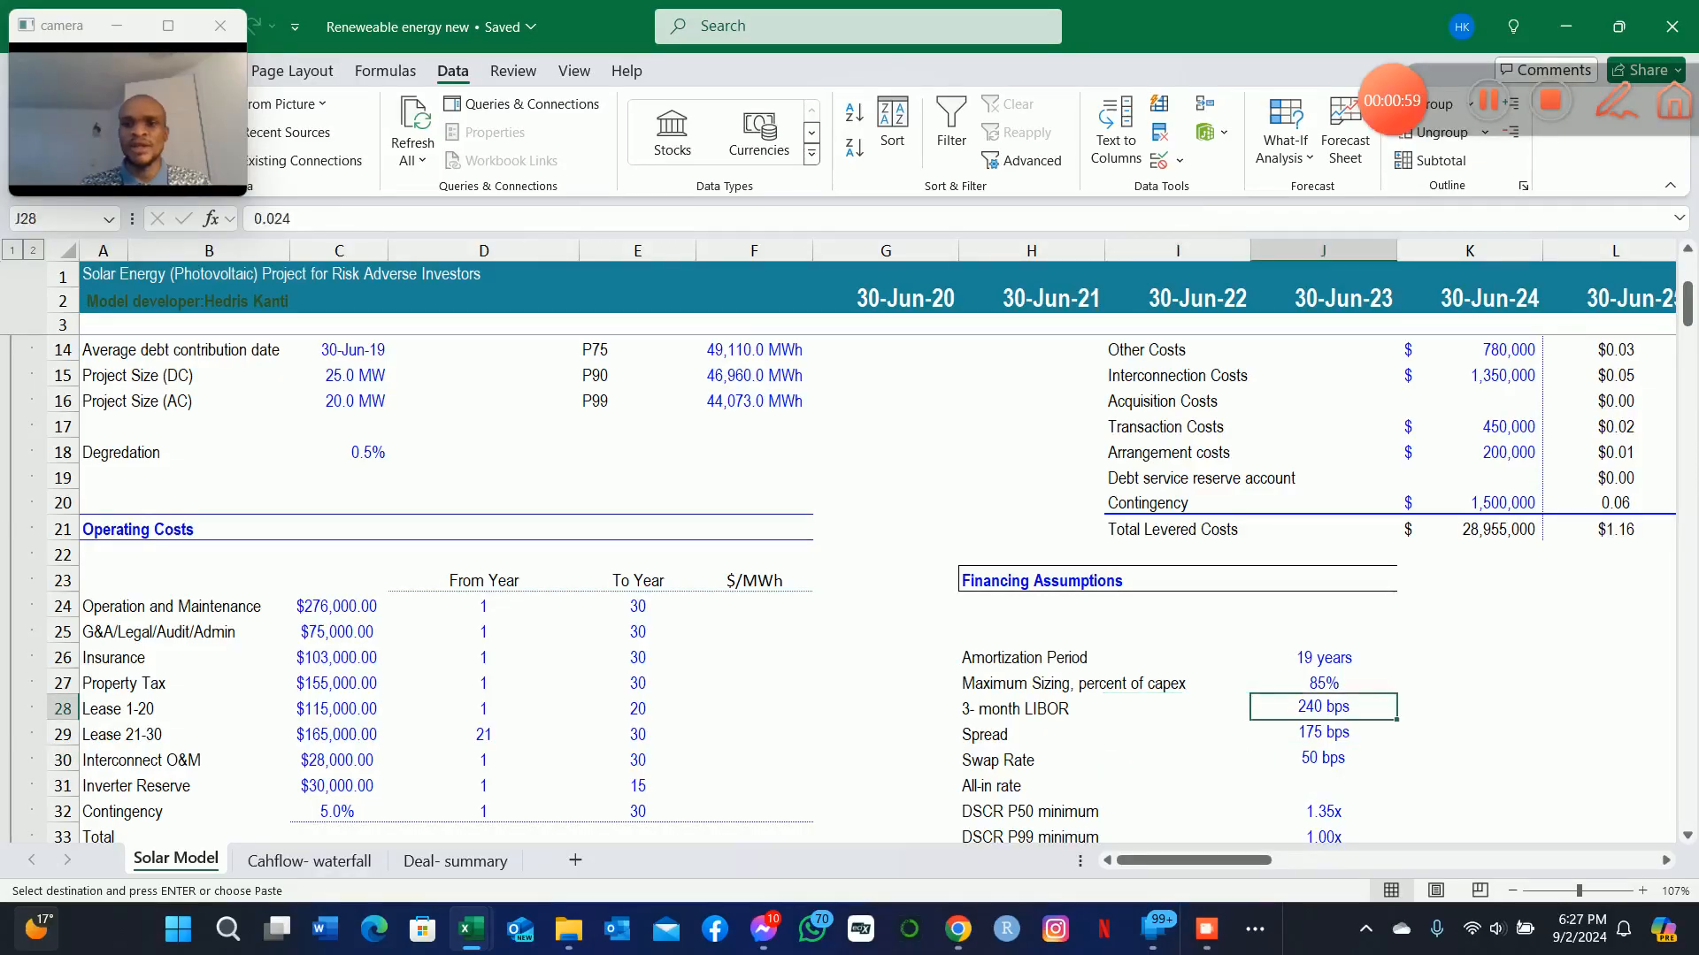
pyautogui.press('Down')
pyautogui.press('Up')
pyautogui.press('Left')
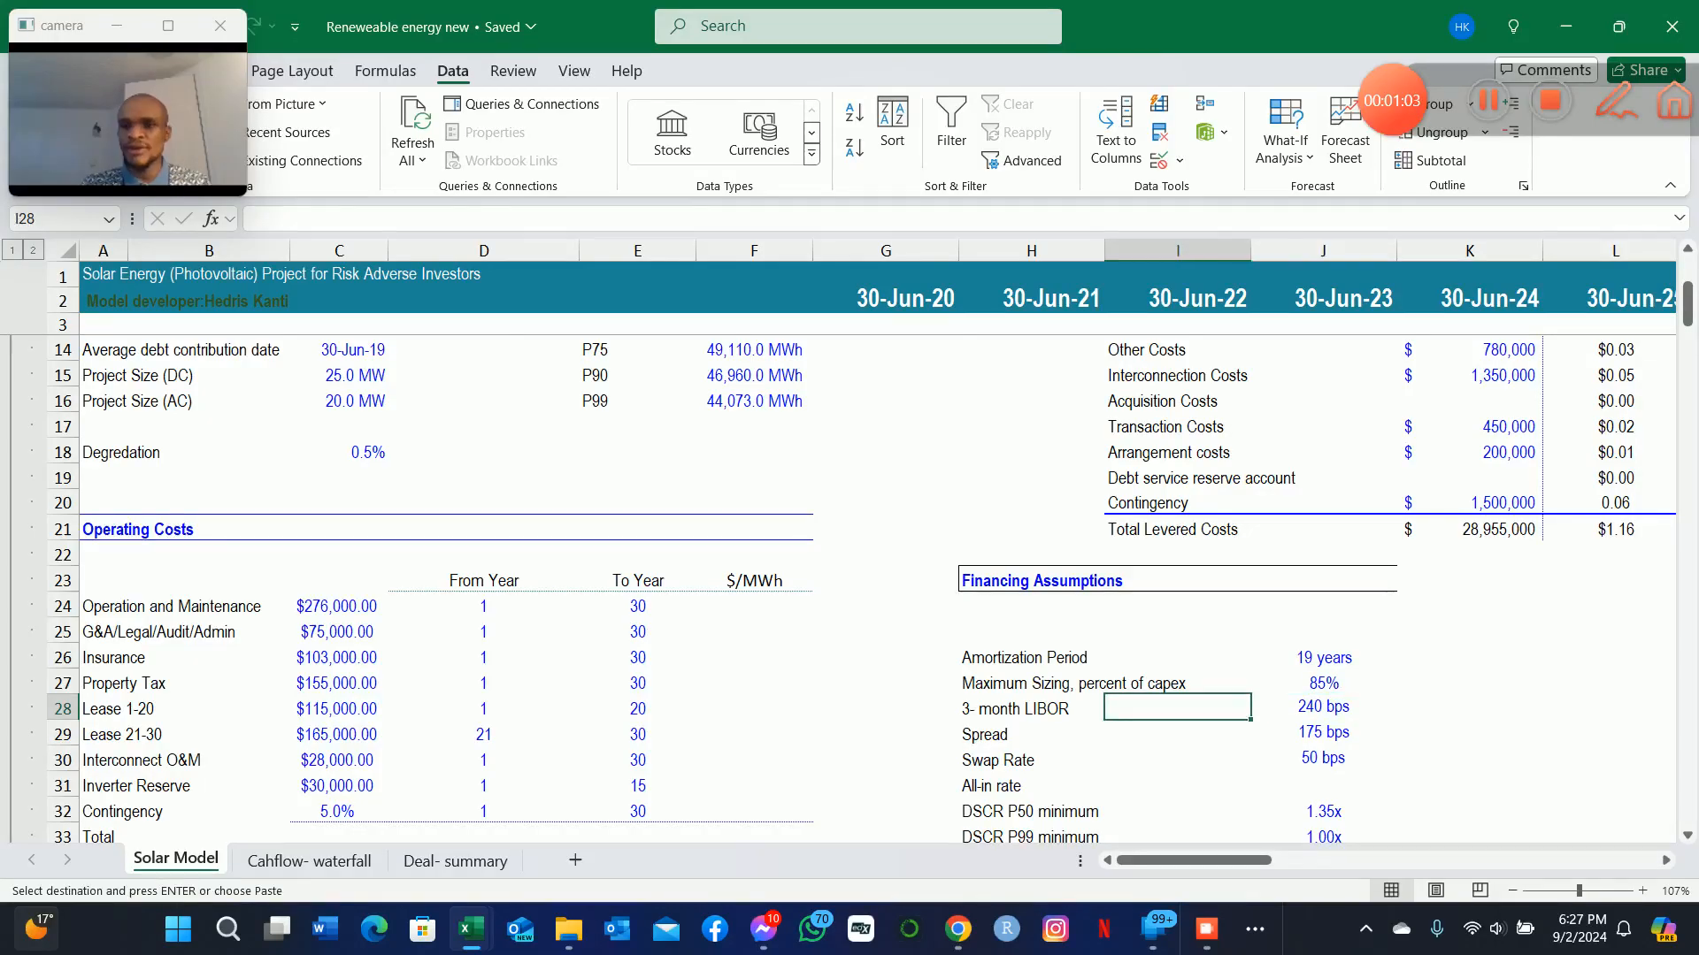
pyautogui.press('Down')
pyautogui.press('Down')
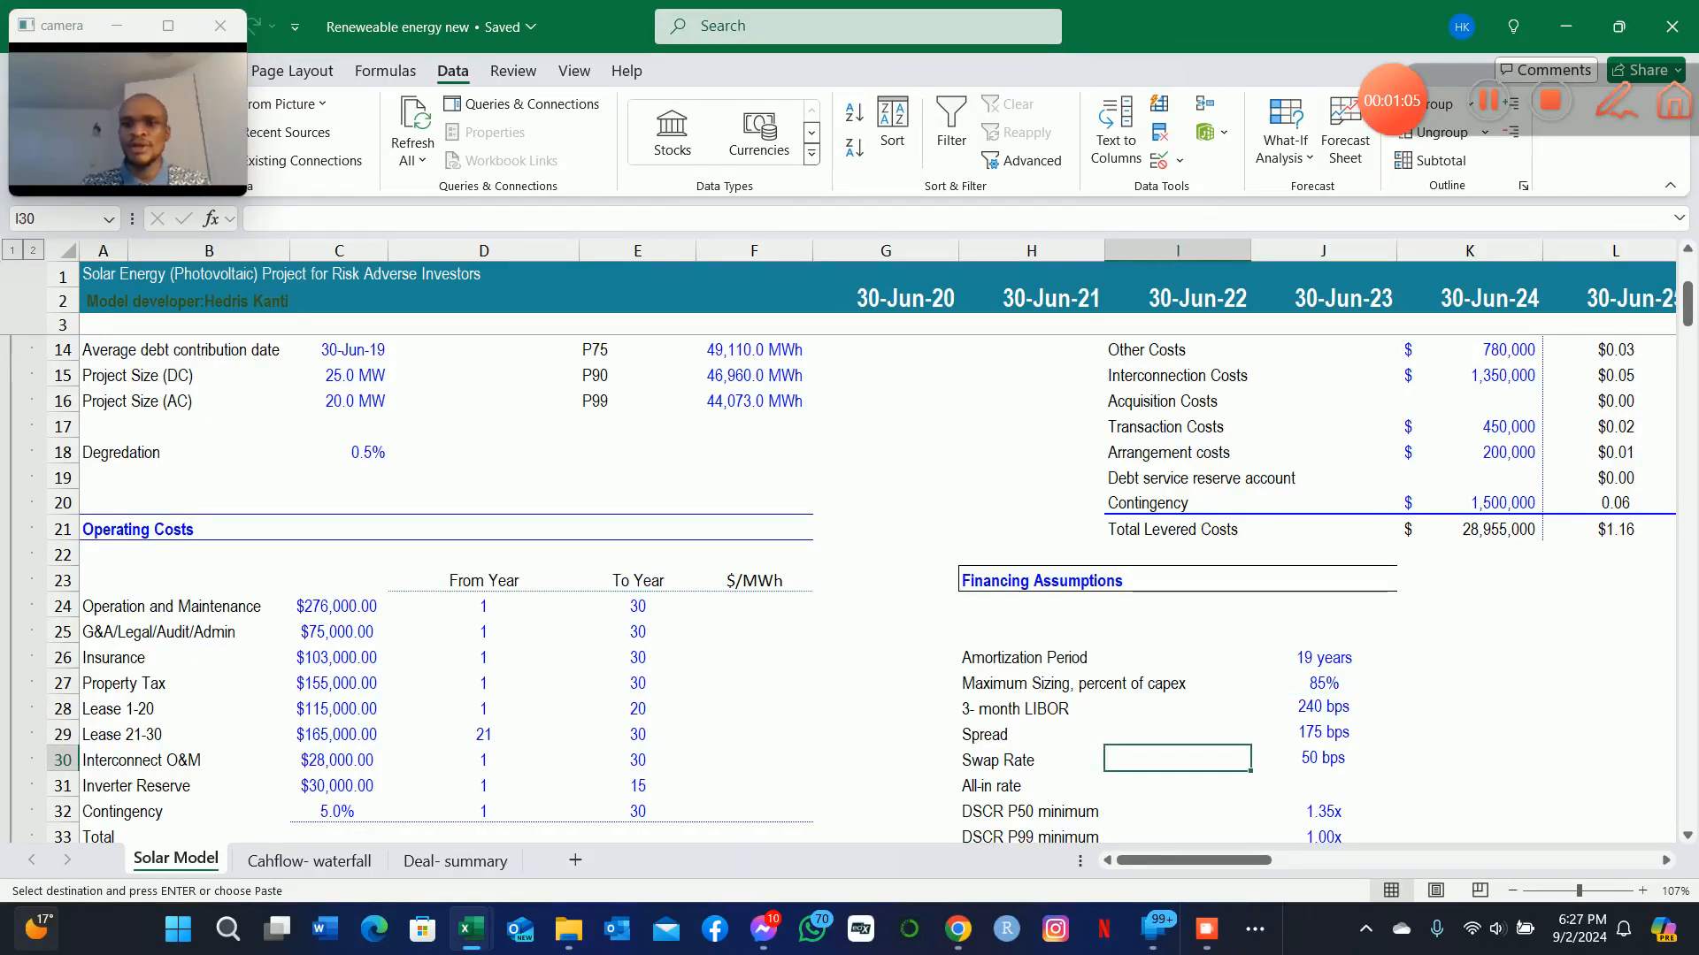
pyautogui.press('Right')
pyautogui.press('Up')
pyautogui.press('Up')
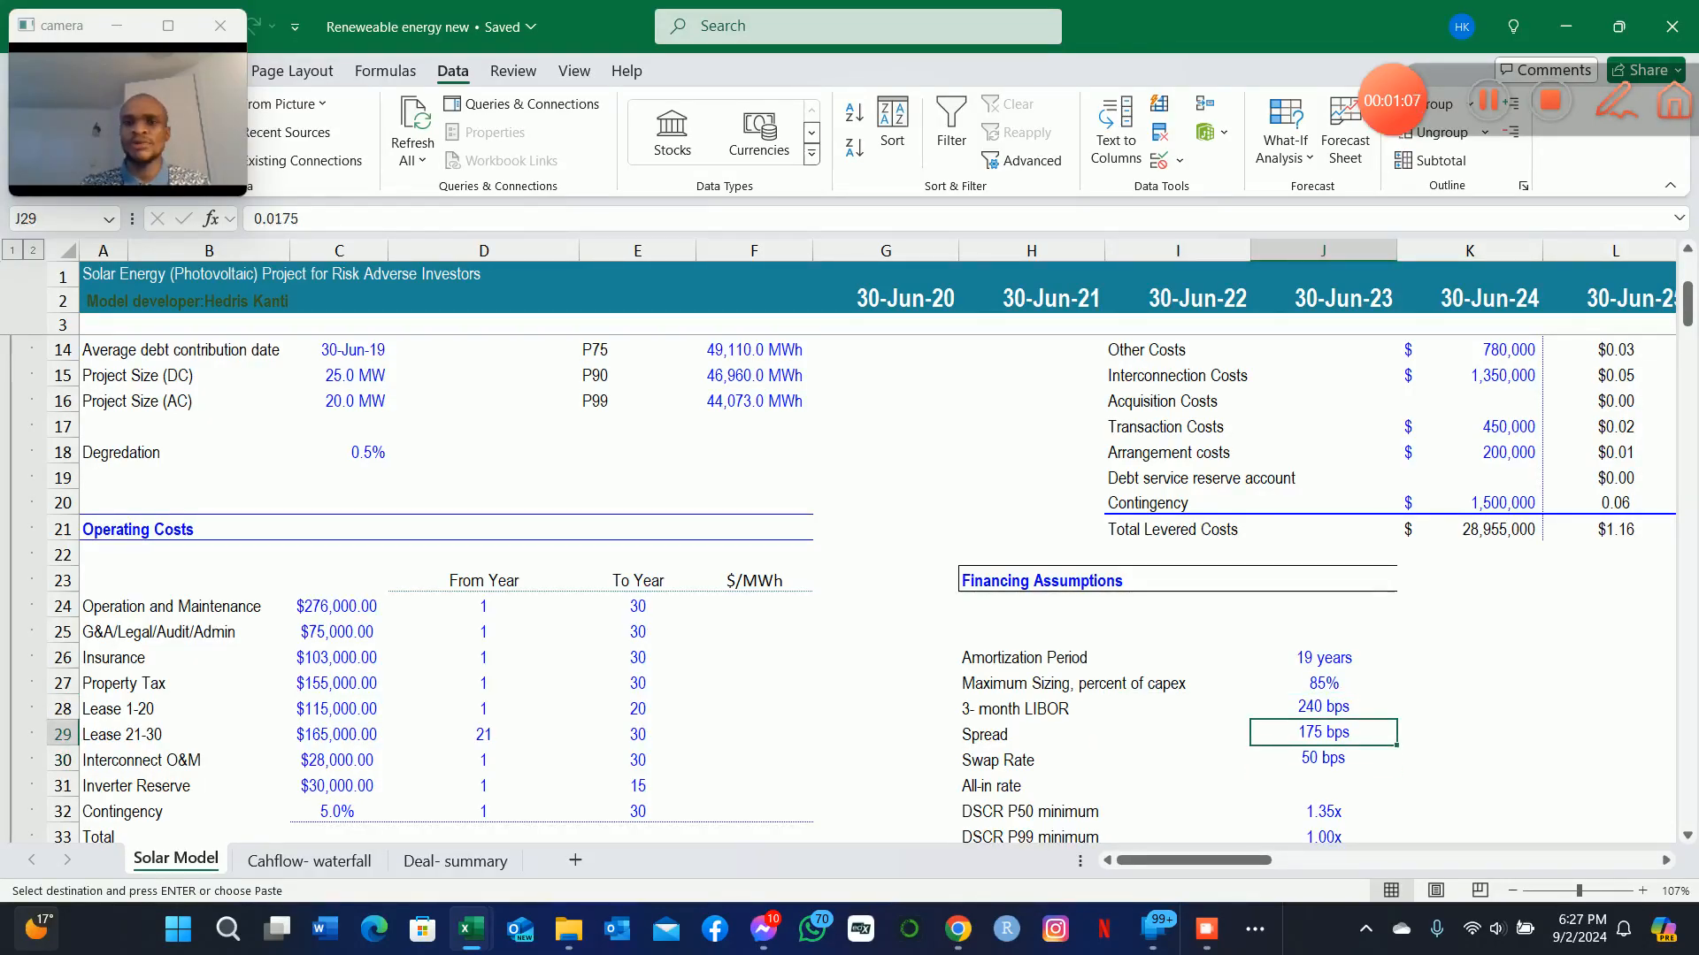
# Review the three rate components, LIBOR, Spread and Swap Rate, that make up the empty All-in rate.
pyautogui.press('Down')
pyautogui.press('Up')
pyautogui.press('Down')
pyautogui.press('Down')
pyautogui.press('Left')
pyautogui.press('Up')
pyautogui.press('Down')
pyautogui.press('Up')
pyautogui.press('Up')
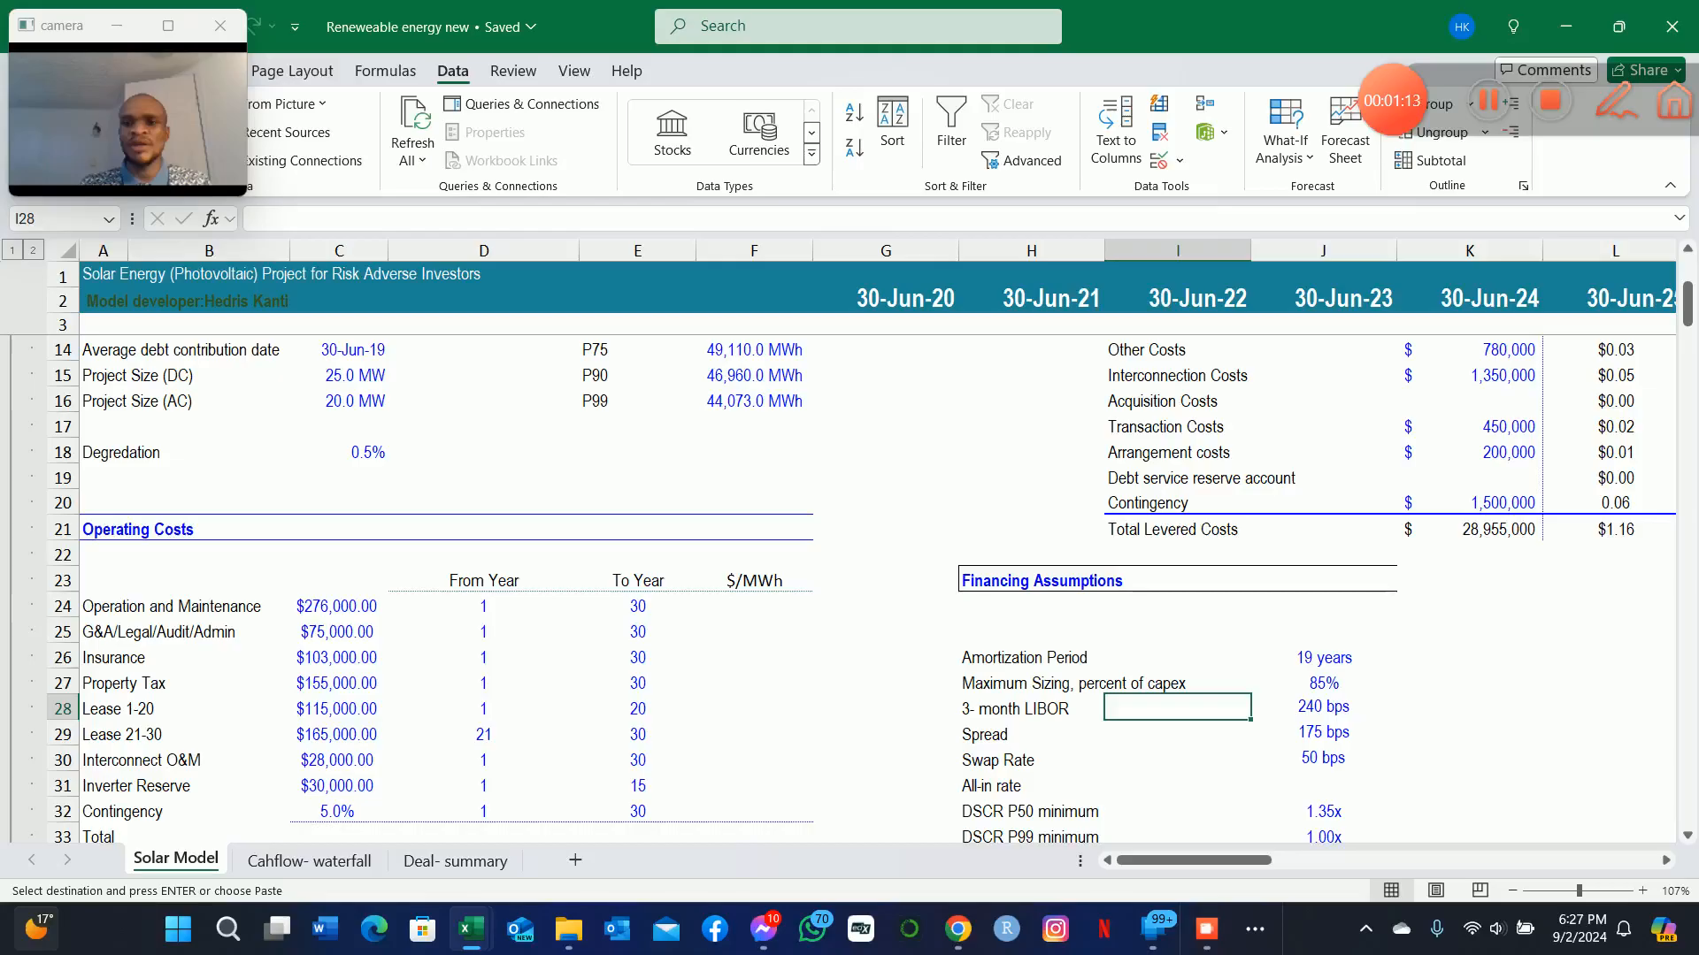
pyautogui.press('Down')
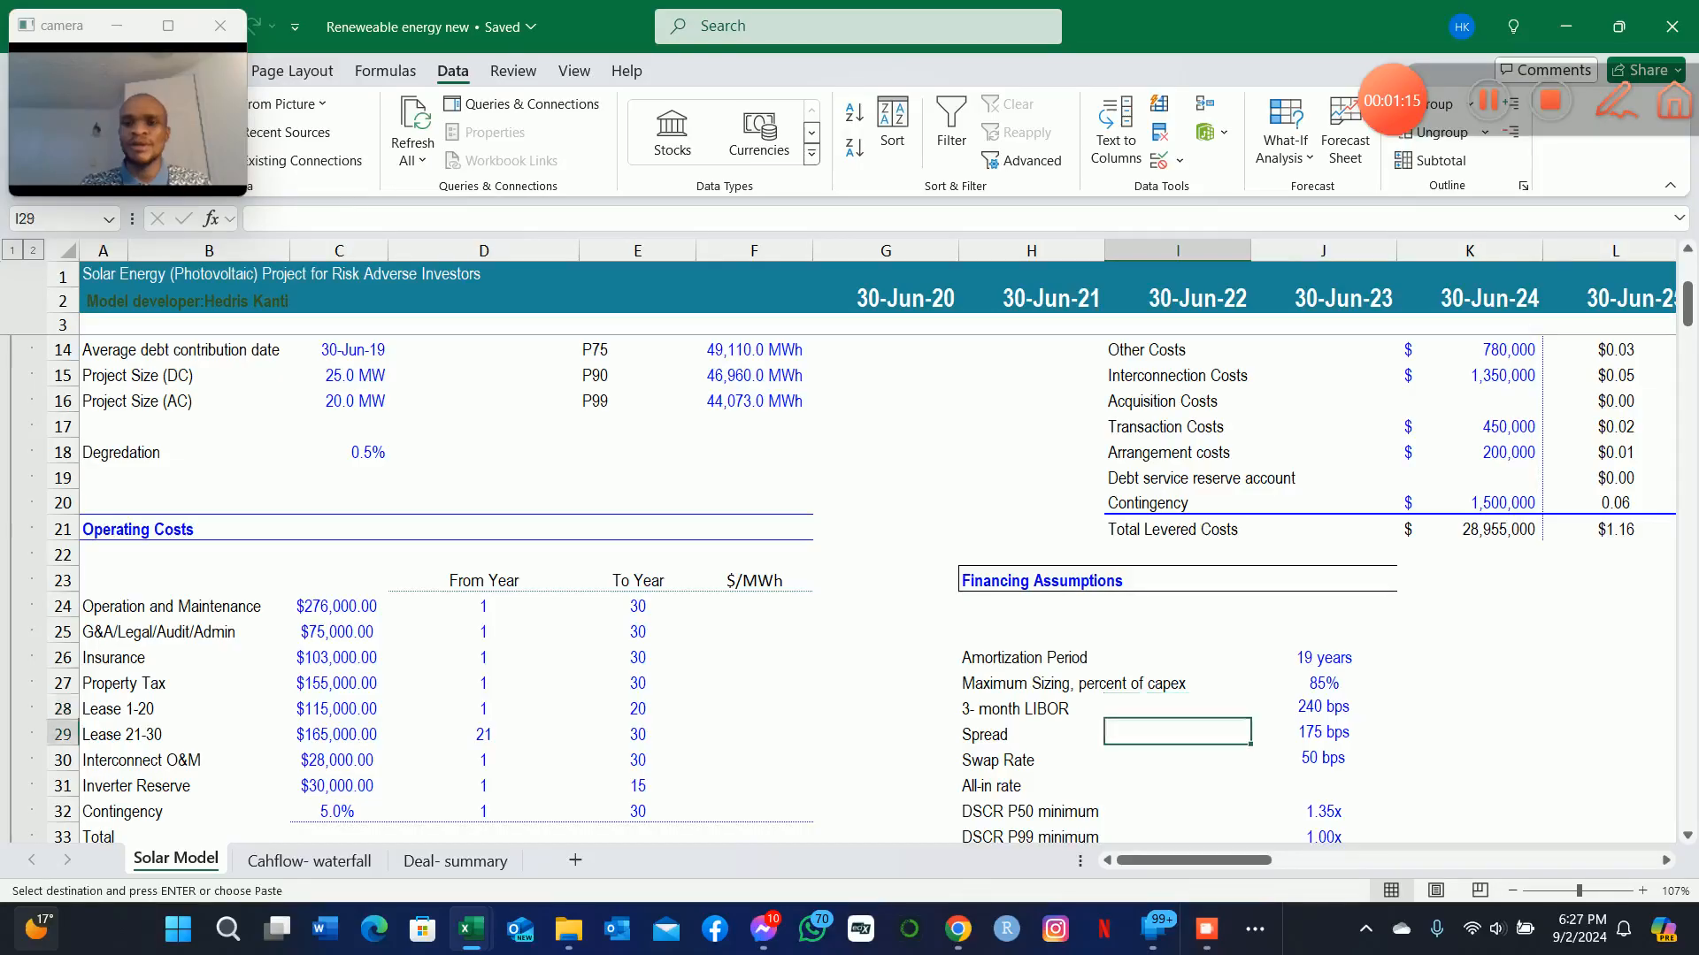
pyautogui.press('Down')
pyautogui.press('Right')
pyautogui.press('Left')
pyautogui.press('Right')
pyautogui.press('Up')
pyautogui.press('Up')
pyautogui.press('Down')
pyautogui.press('Down')
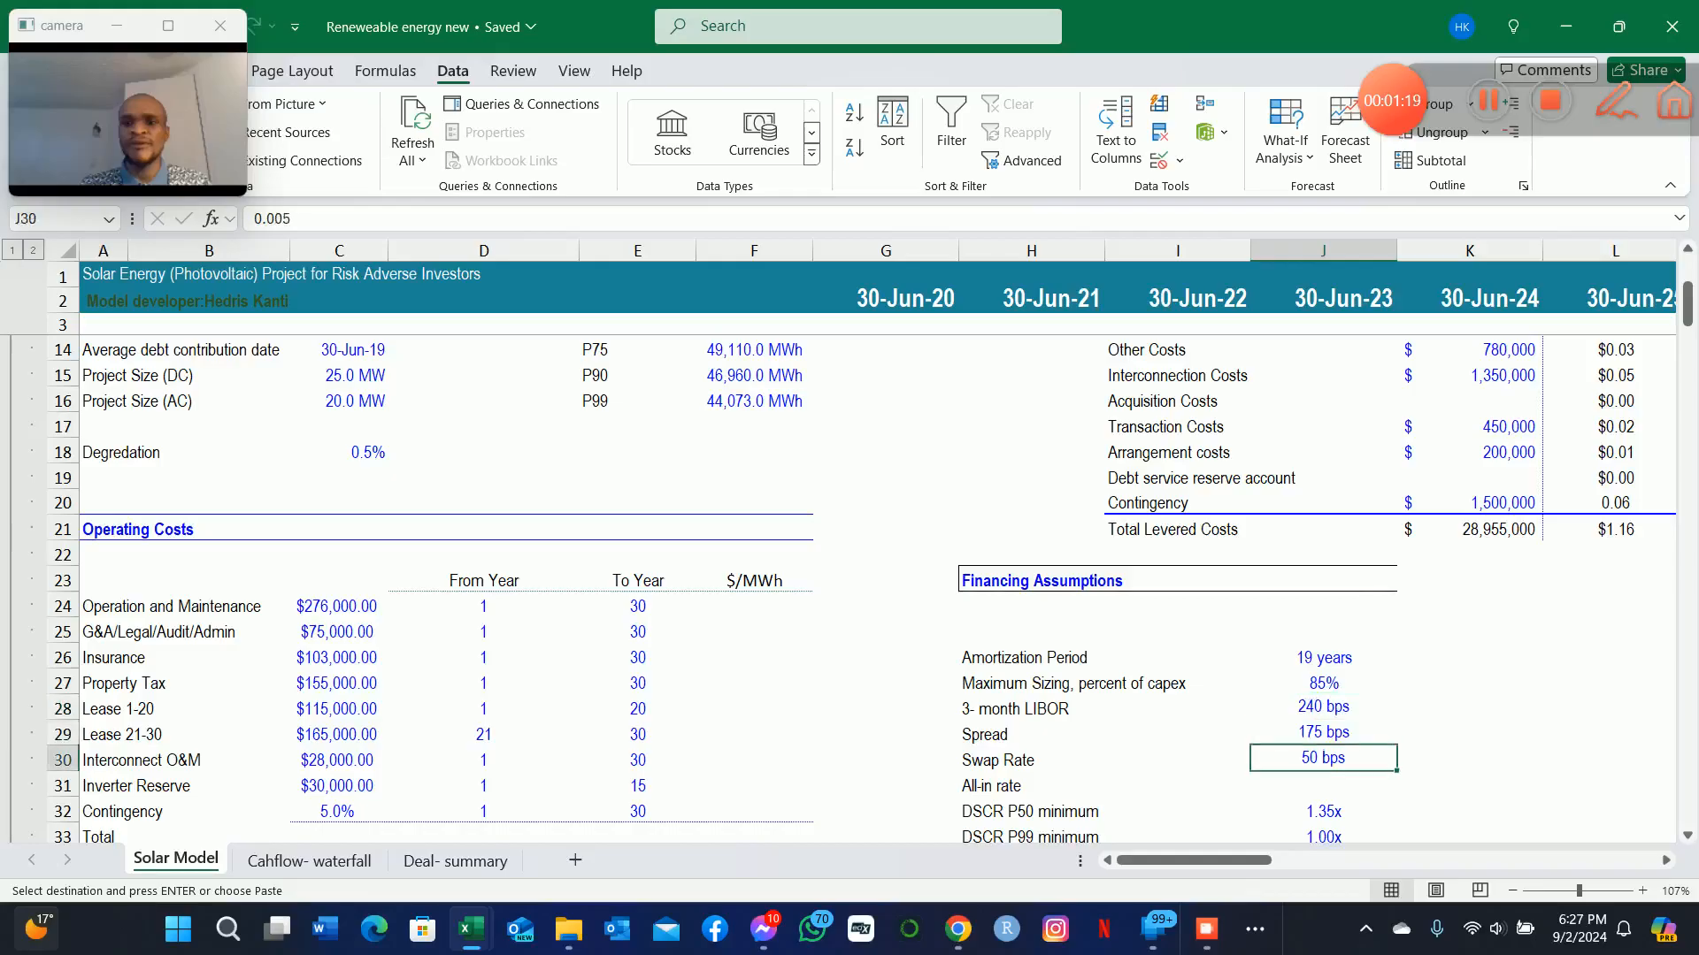
pyautogui.press('Down')
pyautogui.press('Up')
pyautogui.press('Down')
pyautogui.press('Up')
pyautogui.press('Down')
pyautogui.press('Down')
pyautogui.press('Up')
pyautogui.press('Up')
# Calculate the All-in rate in J31 as the sum of LIBOR, Spread and Swap Rate, using =SUM(J28:J30).
pyautogui.press('Up')
pyautogui.press('Up')
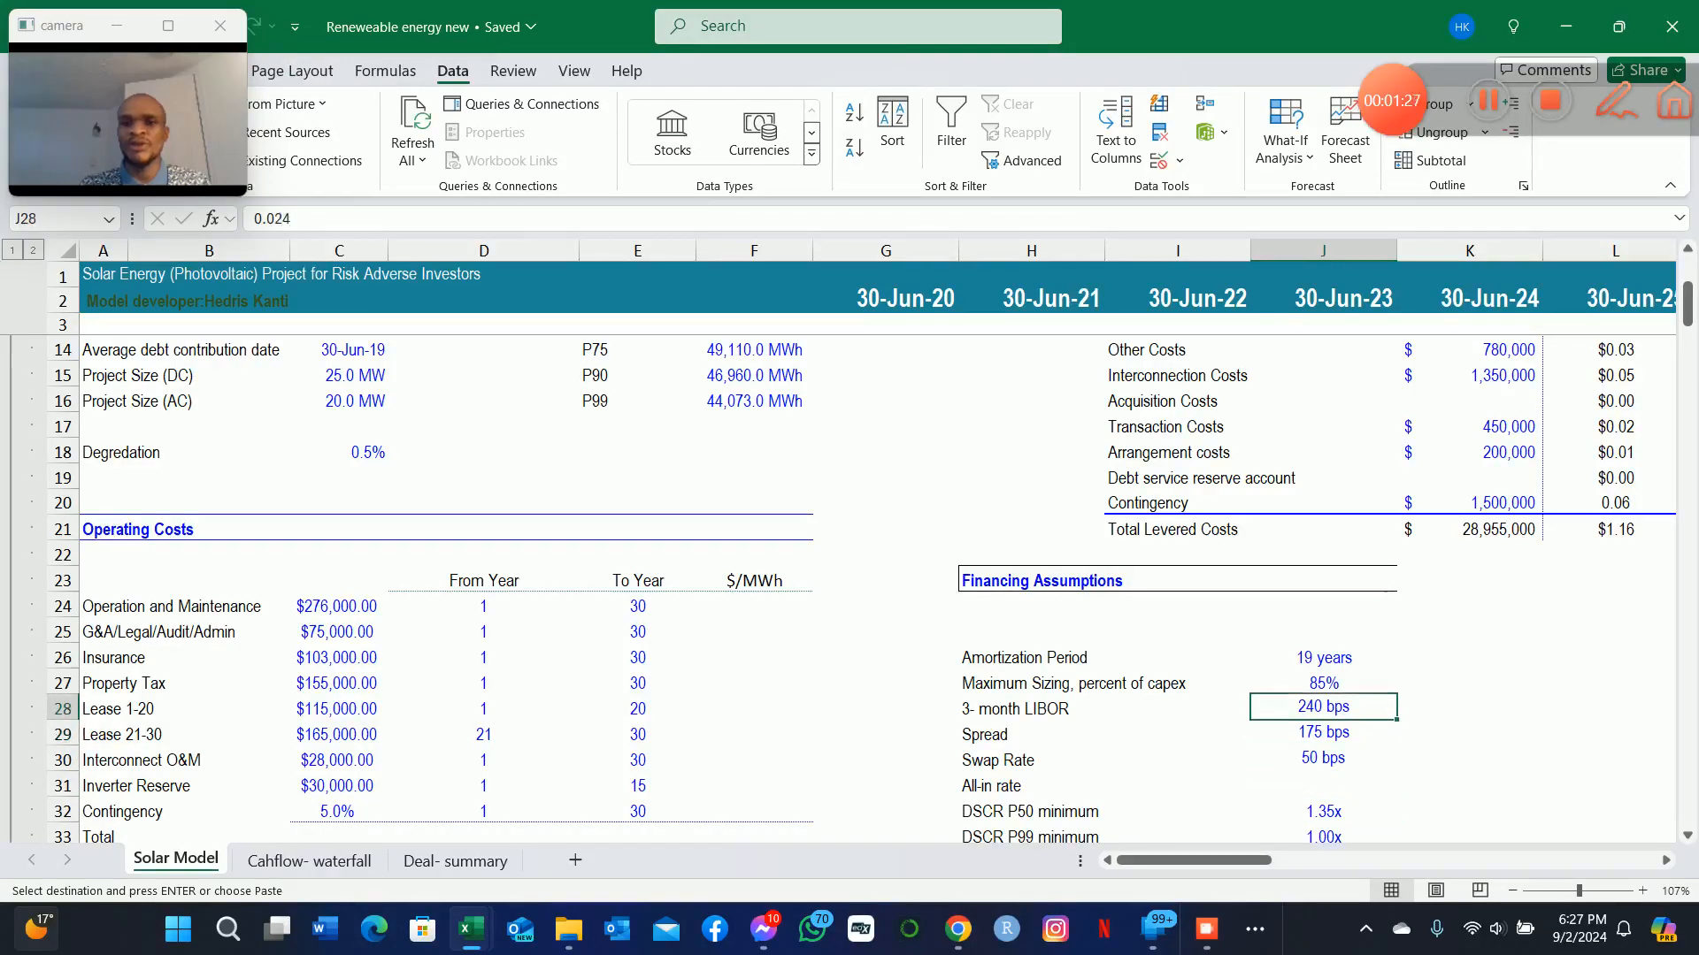
pyautogui.press('Down')
pyautogui.press('Down')
pyautogui.press('Down')
pyautogui.press('Up')
pyautogui.press('Up')
pyautogui.press('Down')
pyautogui.press('Down')
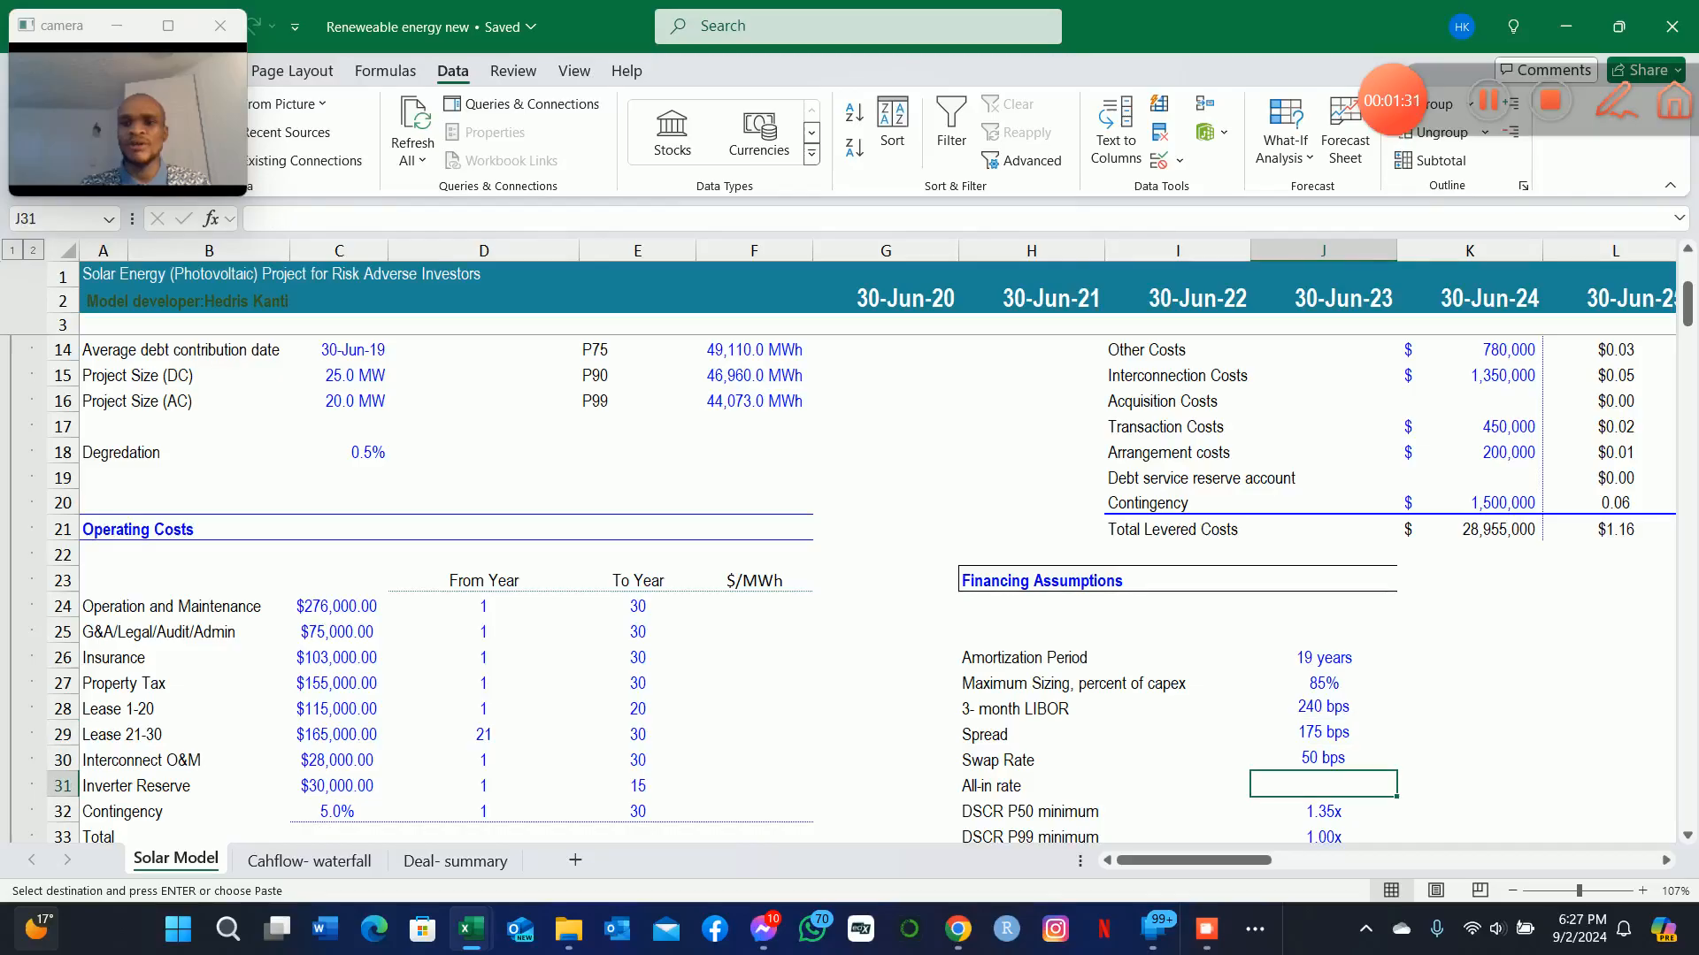
pyautogui.press('Left')
pyautogui.press('Right')
pyautogui.write('=sum(')
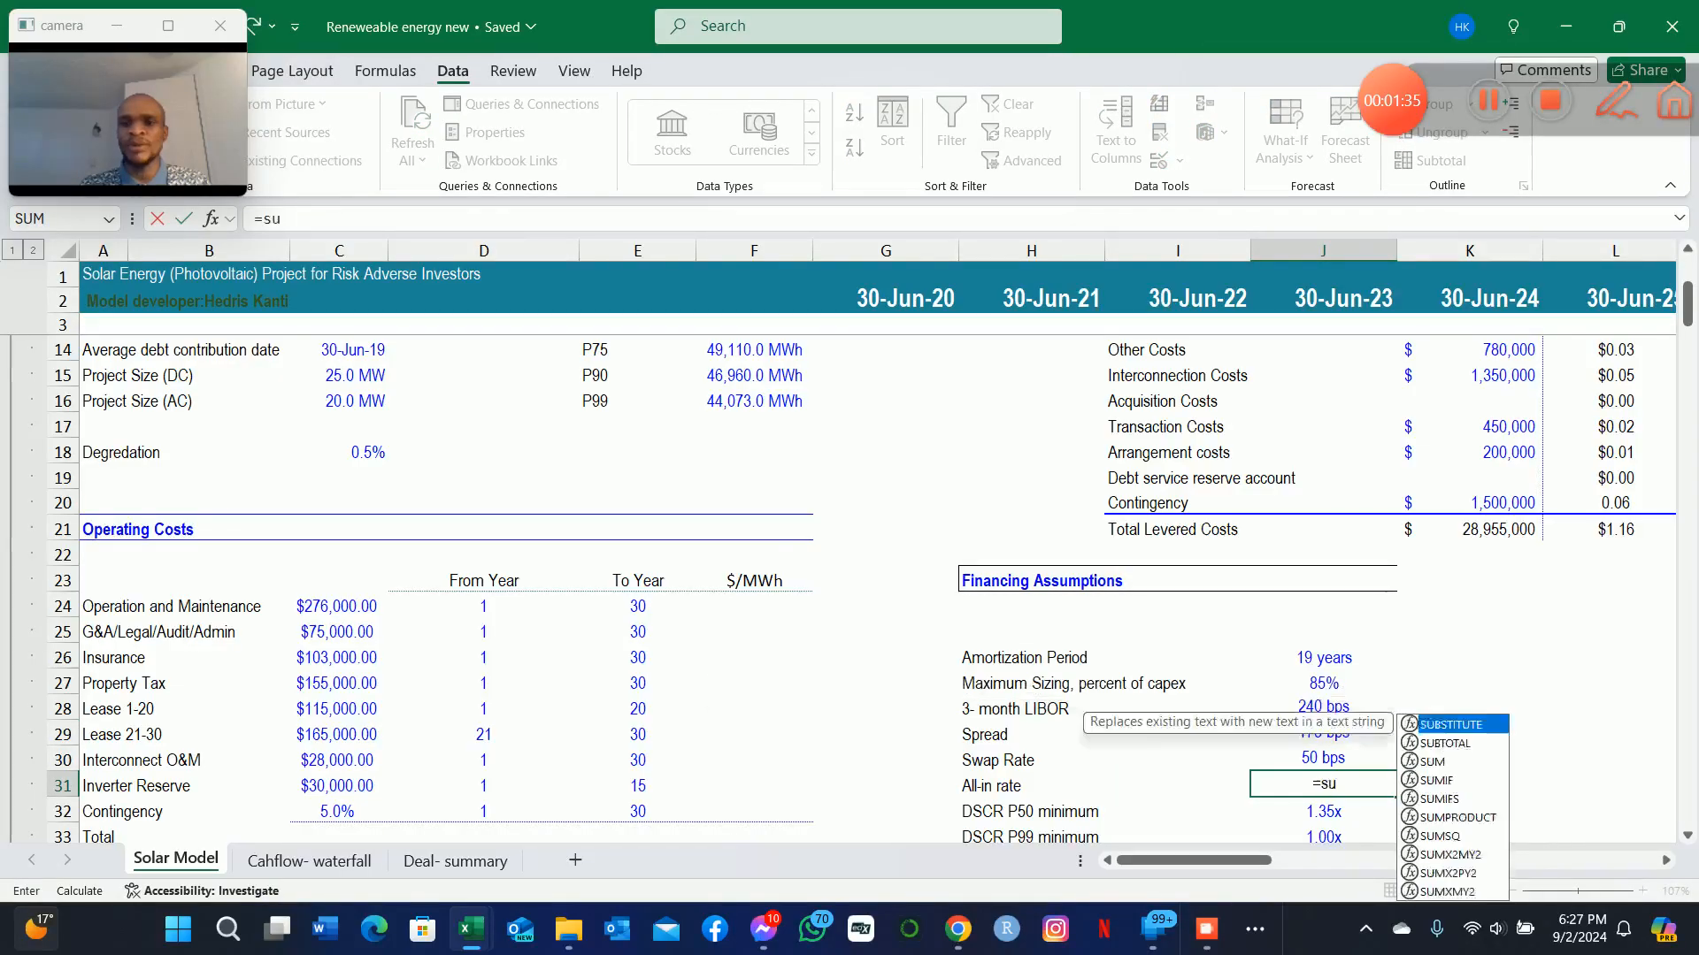
pyautogui.press('Up')
pyautogui.hotkey('shift', 'Up')
pyautogui.hotkey('shift', 'Up')
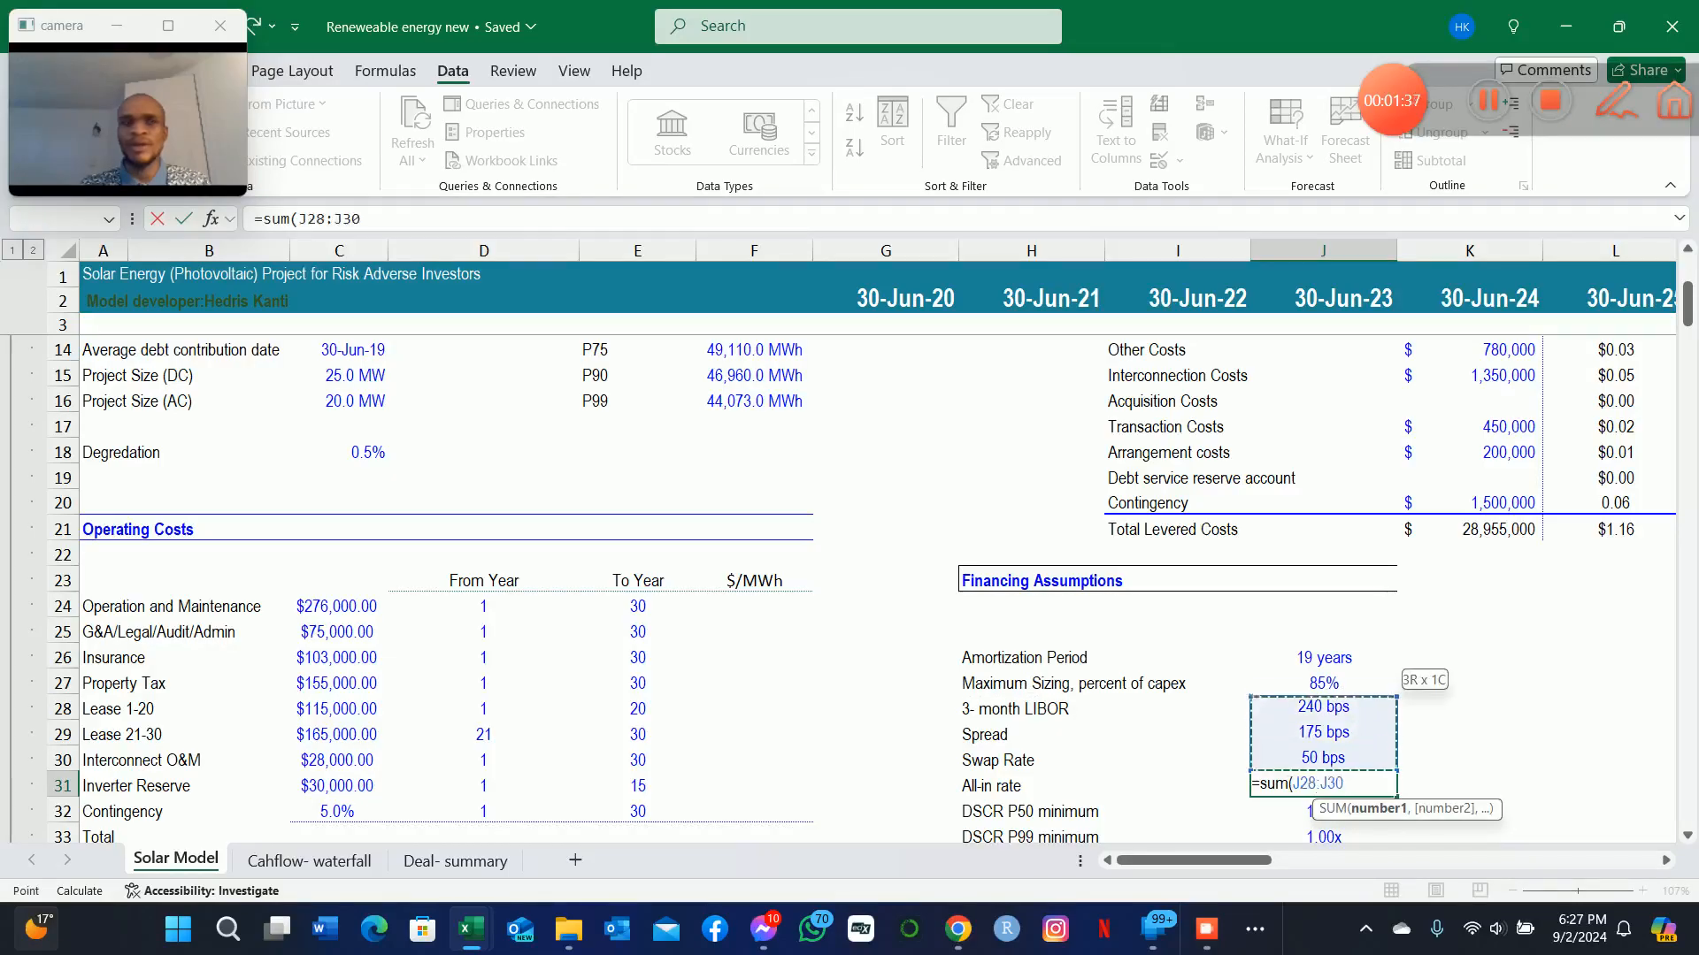
pyautogui.press('Return')
# Look over the remaining financing assumptions, the Operating Costs table and its Inverter Replacement row.
pyautogui.press('Down')
pyautogui.press('Down')
pyautogui.press('Down')
pyautogui.press('Up')
pyautogui.press('Up')
pyautogui.press('Up')
pyautogui.press('Up')
pyautogui.press('Left')
pyautogui.press('Left')
pyautogui.press('Left')
pyautogui.press('Left')
pyautogui.press('Left')
pyautogui.press('Left')
pyautogui.press('Left')
pyautogui.press('Left')
pyautogui.press('Left')
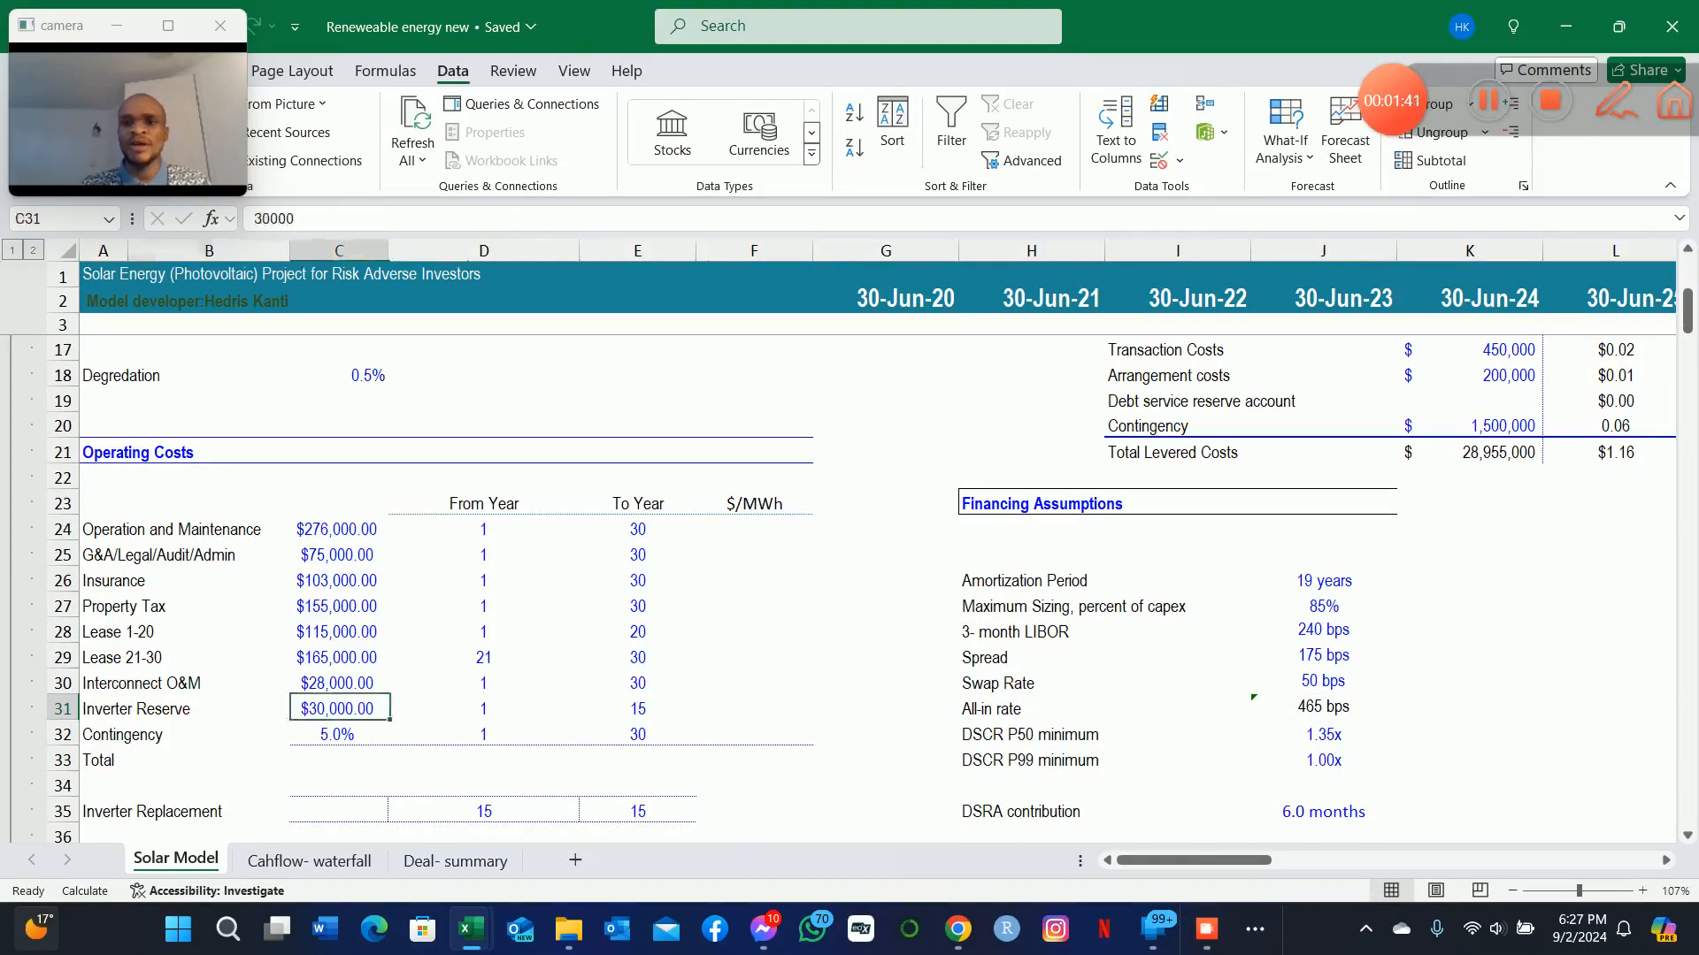
pyautogui.press('Down')
pyautogui.press('Down')
pyautogui.press('Down')
pyautogui.press('Down')
pyautogui.press('Right')
pyautogui.press('Right')
pyautogui.press('Right')
pyautogui.press('Right')
pyautogui.press('Right')
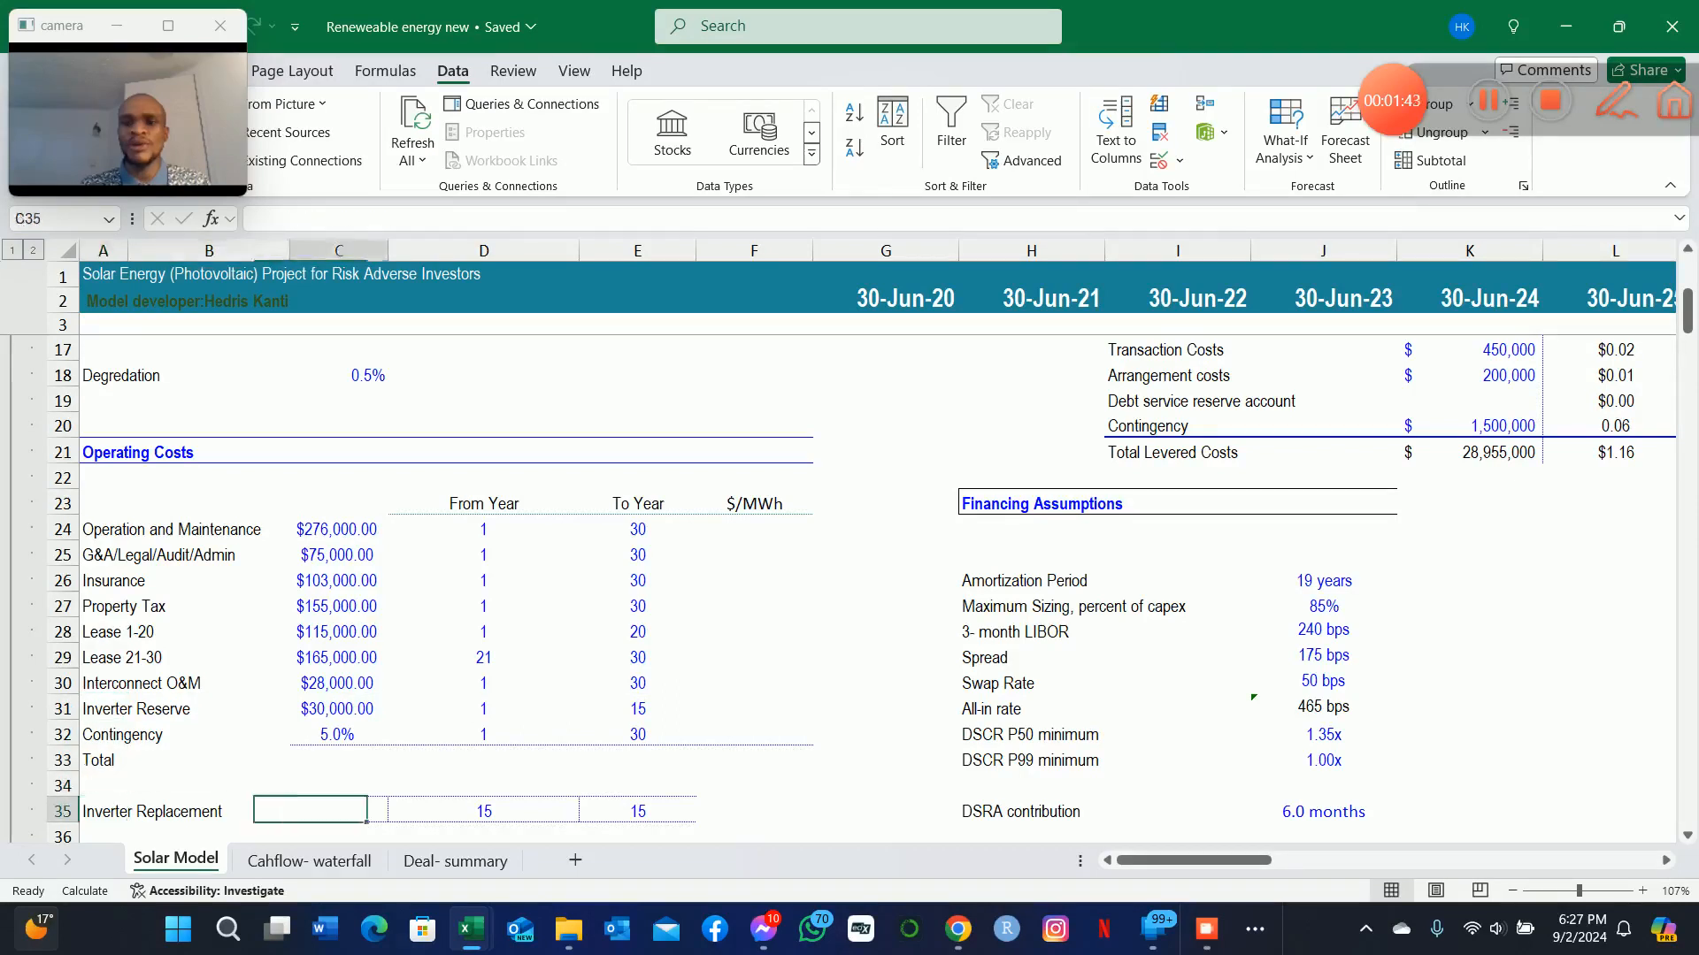
pyautogui.press('Up')
pyautogui.press('Up')
pyautogui.press('Up')
pyautogui.press('Up')
# Review the operating cost items by selecting their labels from Operation and Maintenance through Contingency, A24:A32.
pyautogui.press('Up')
pyautogui.press('Up')
pyautogui.press('Up')
pyautogui.press('Up')
pyautogui.press('Up')
pyautogui.press('Up')
pyautogui.press('Up')
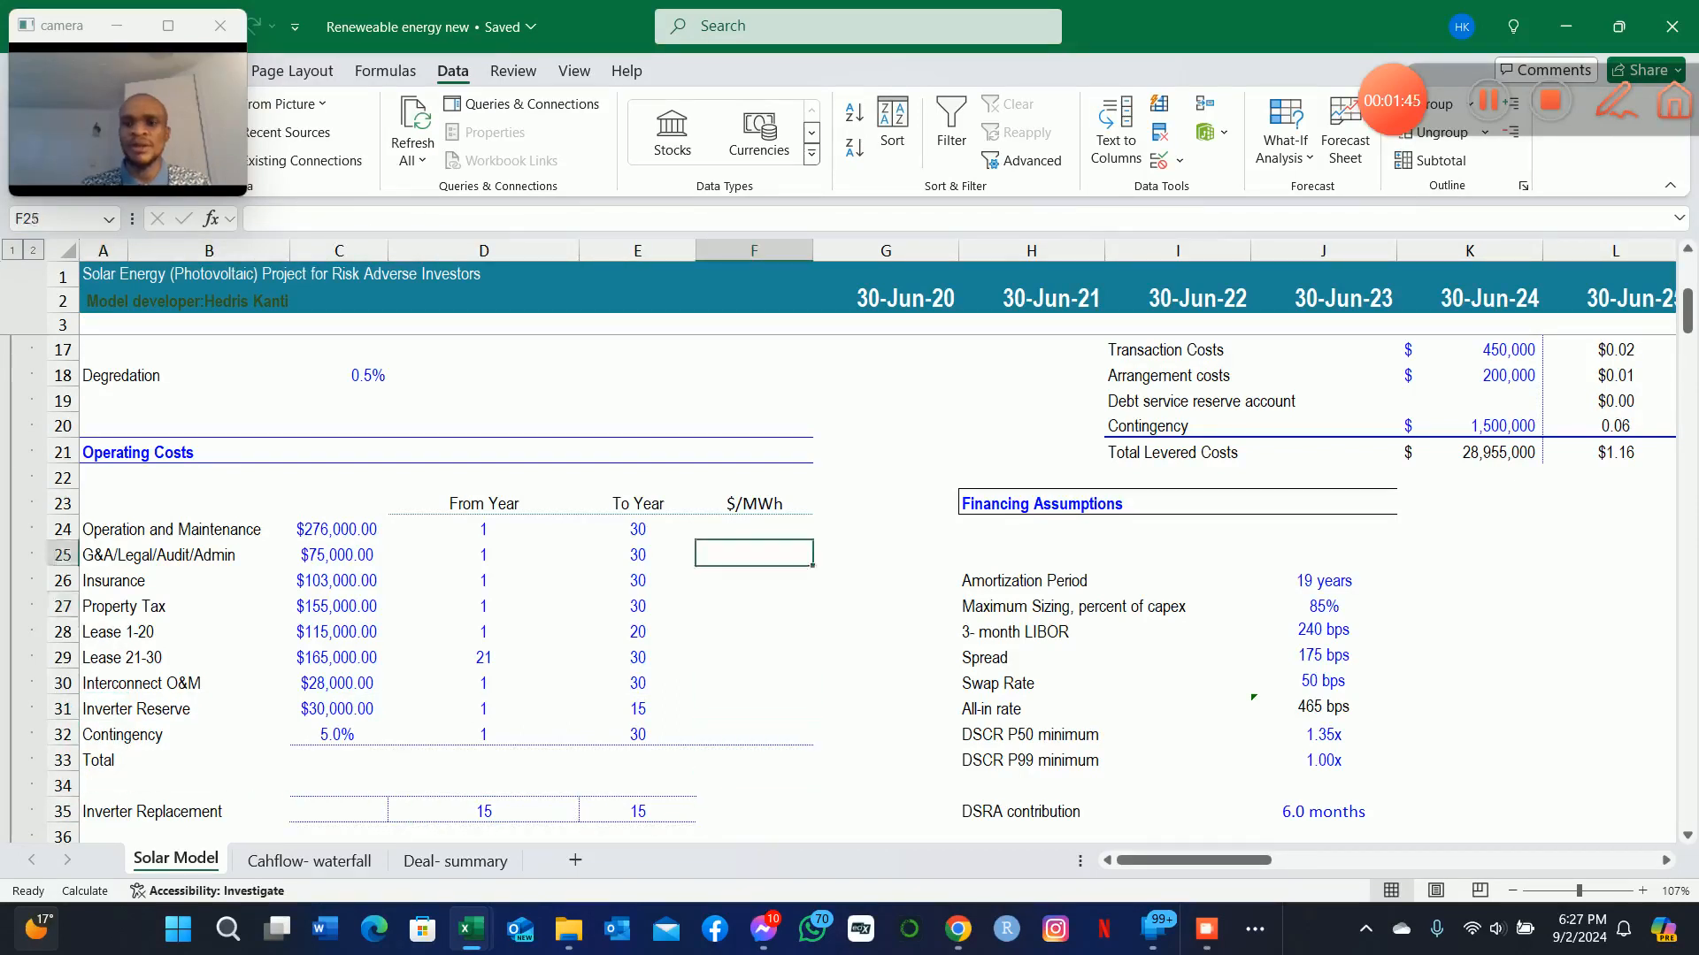
pyautogui.press('Left')
pyautogui.press('Left')
pyautogui.press('Left')
pyautogui.press('Left')
pyautogui.press('Left')
pyautogui.press('Right')
pyautogui.press('Right')
pyautogui.press('Right')
pyautogui.press('Down')
pyautogui.press('Up')
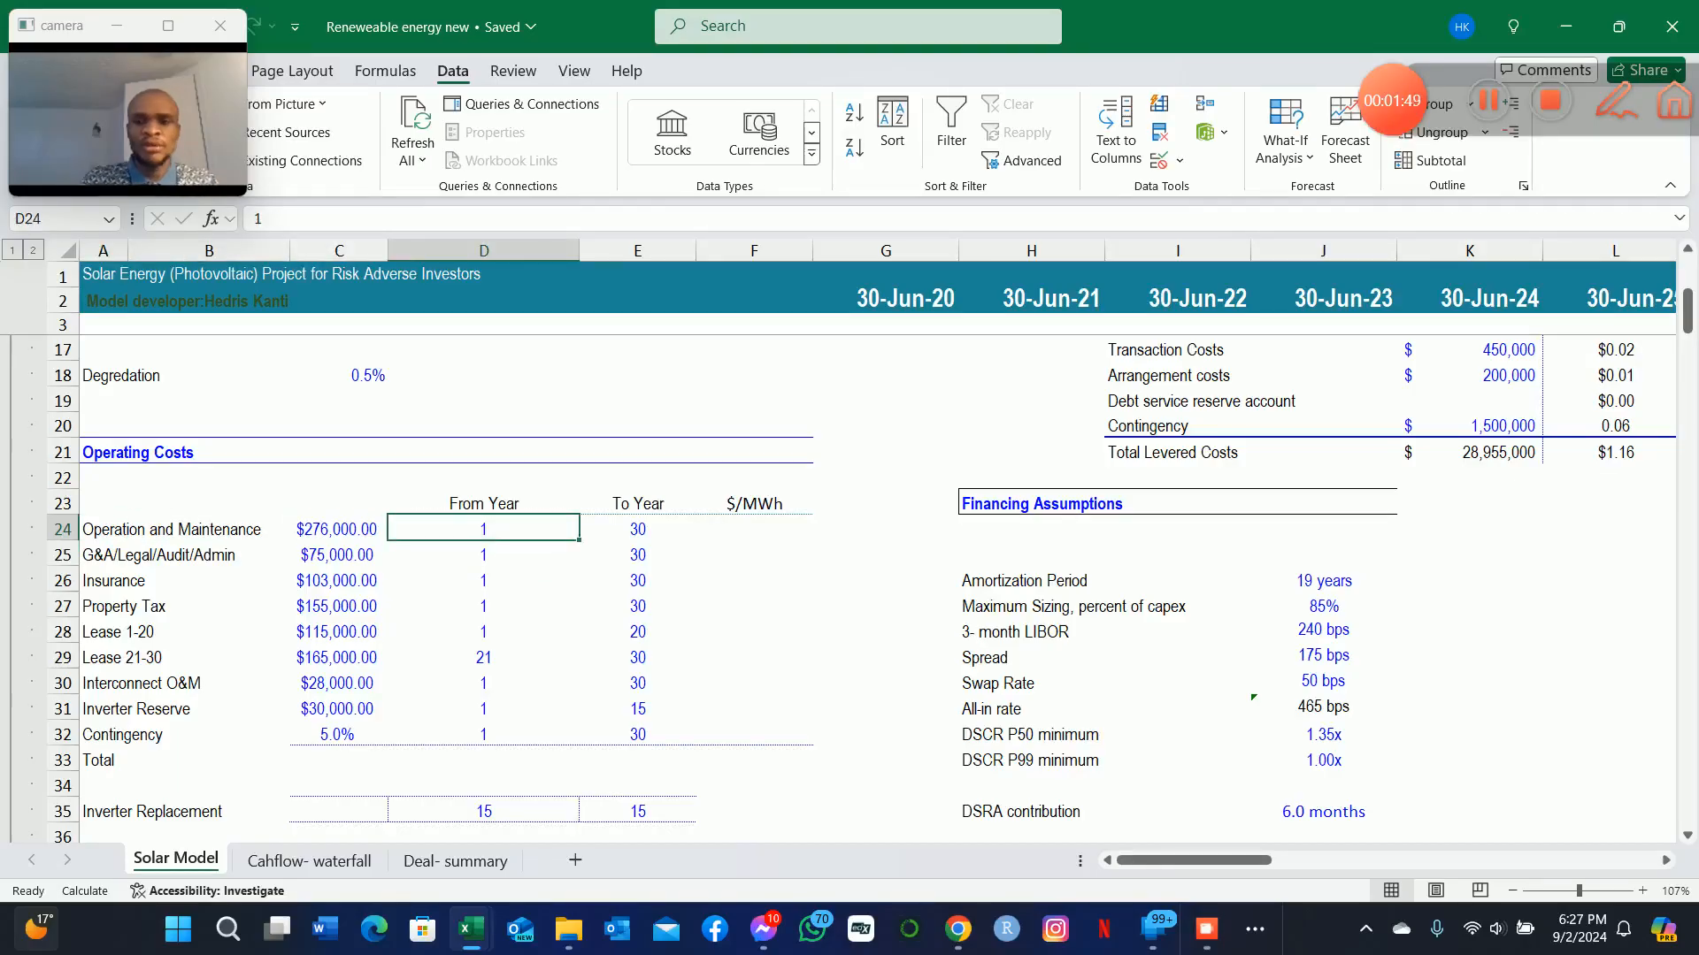
pyautogui.press('Left')
pyautogui.press('Left')
pyautogui.hotkey('shift', 'Down')
pyautogui.hotkey('shift', 'Down')
pyautogui.hotkey('shift', 'Down')
pyautogui.hotkey('shift', 'Down')
pyautogui.hotkey('shift', 'Down')
pyautogui.hotkey('shift', 'Down')
pyautogui.hotkey('shift', 'Down')
pyautogui.hotkey('shift', 'Down')
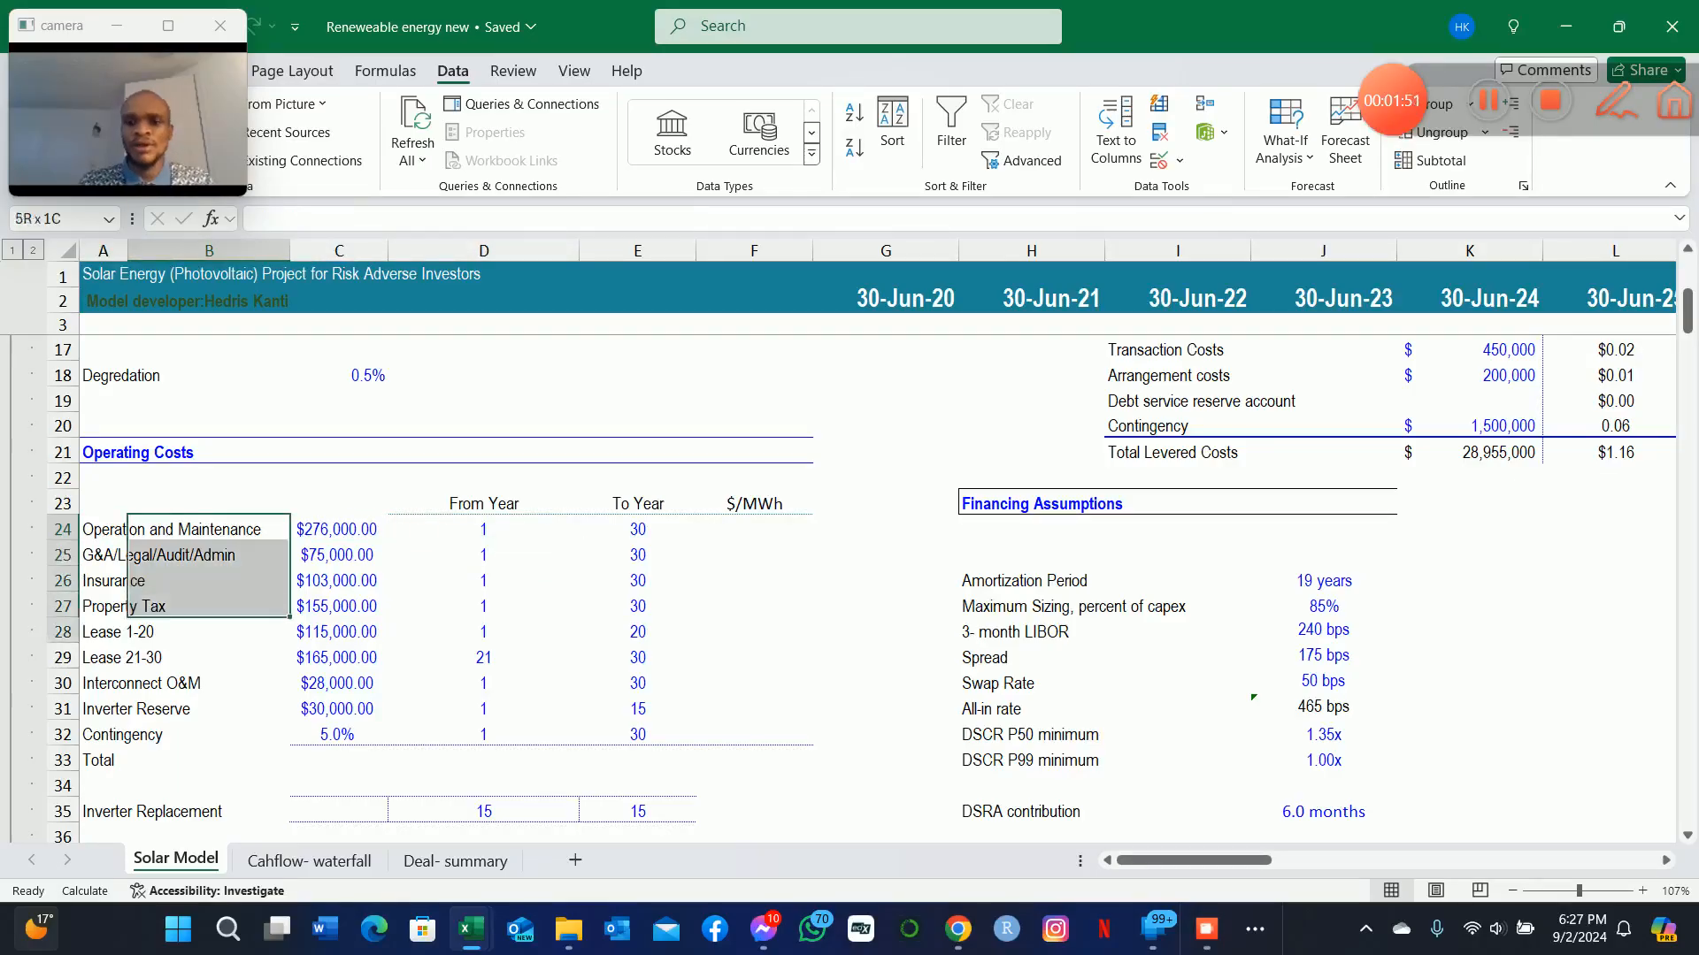
pyautogui.press('Left')
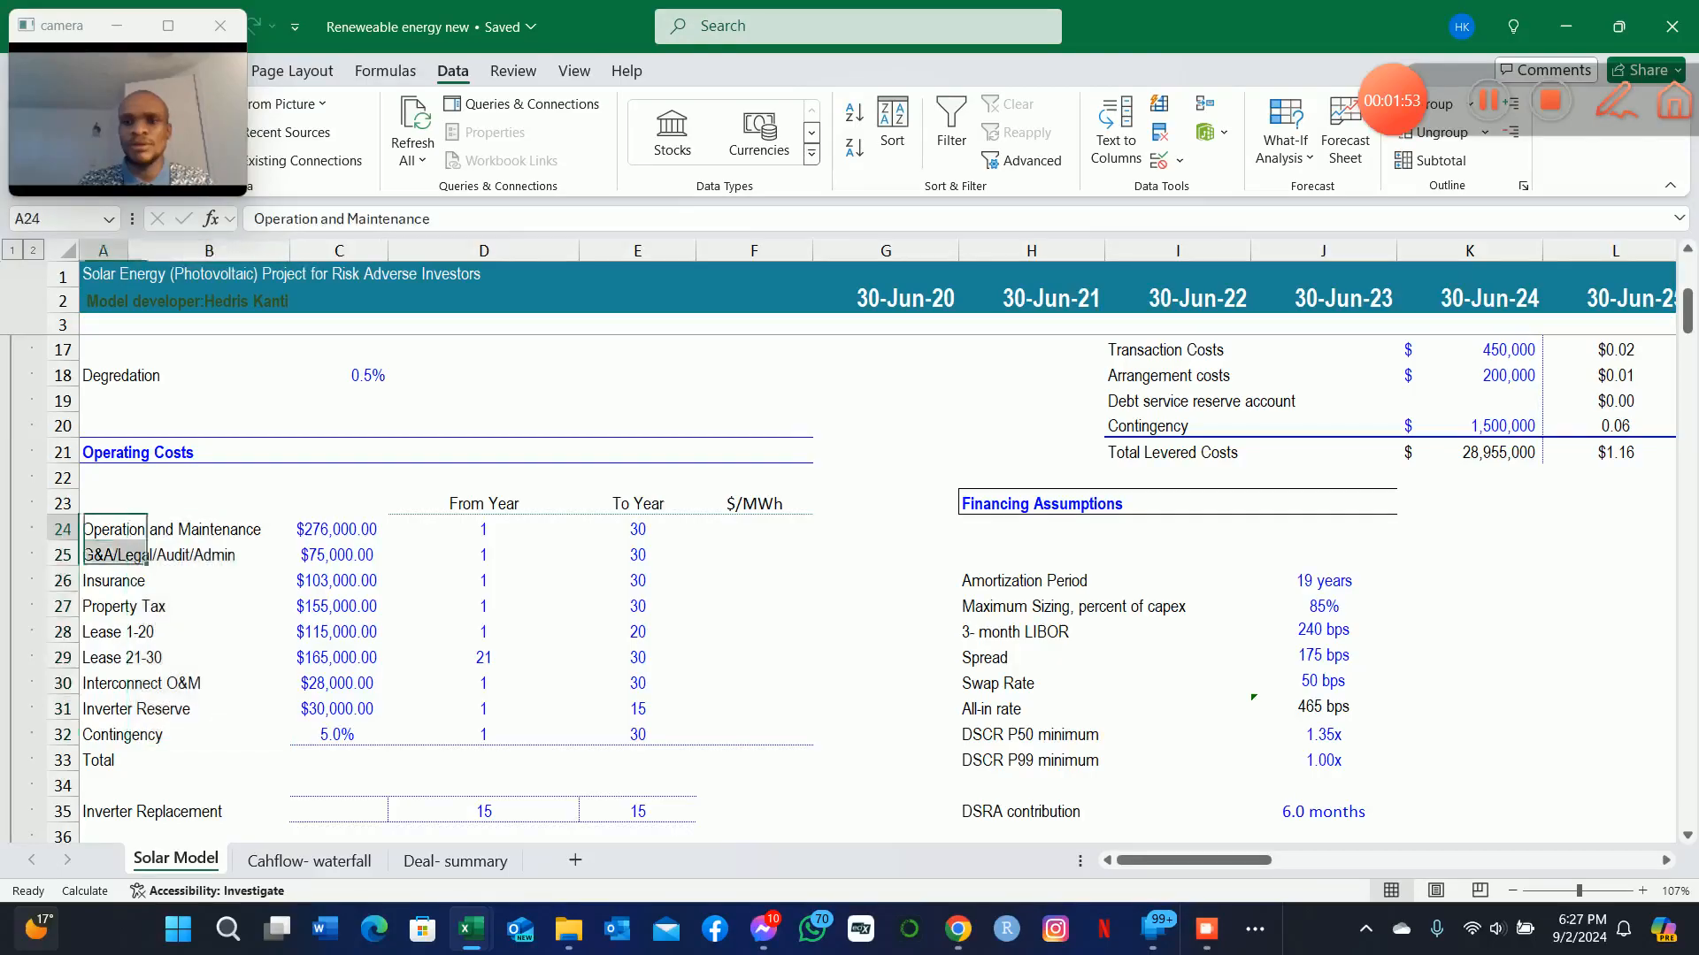
pyautogui.hotkey('shift', 'Down')
pyautogui.hotkey('shift', 'Down')
pyautogui.hotkey('shift', 'Down')
pyautogui.hotkey('shift', 'Down')
pyautogui.hotkey('shift', 'Down')
pyautogui.hotkey('shift', 'Down')
pyautogui.hotkey('shift', 'Down')
pyautogui.hotkey('shift', 'Down')
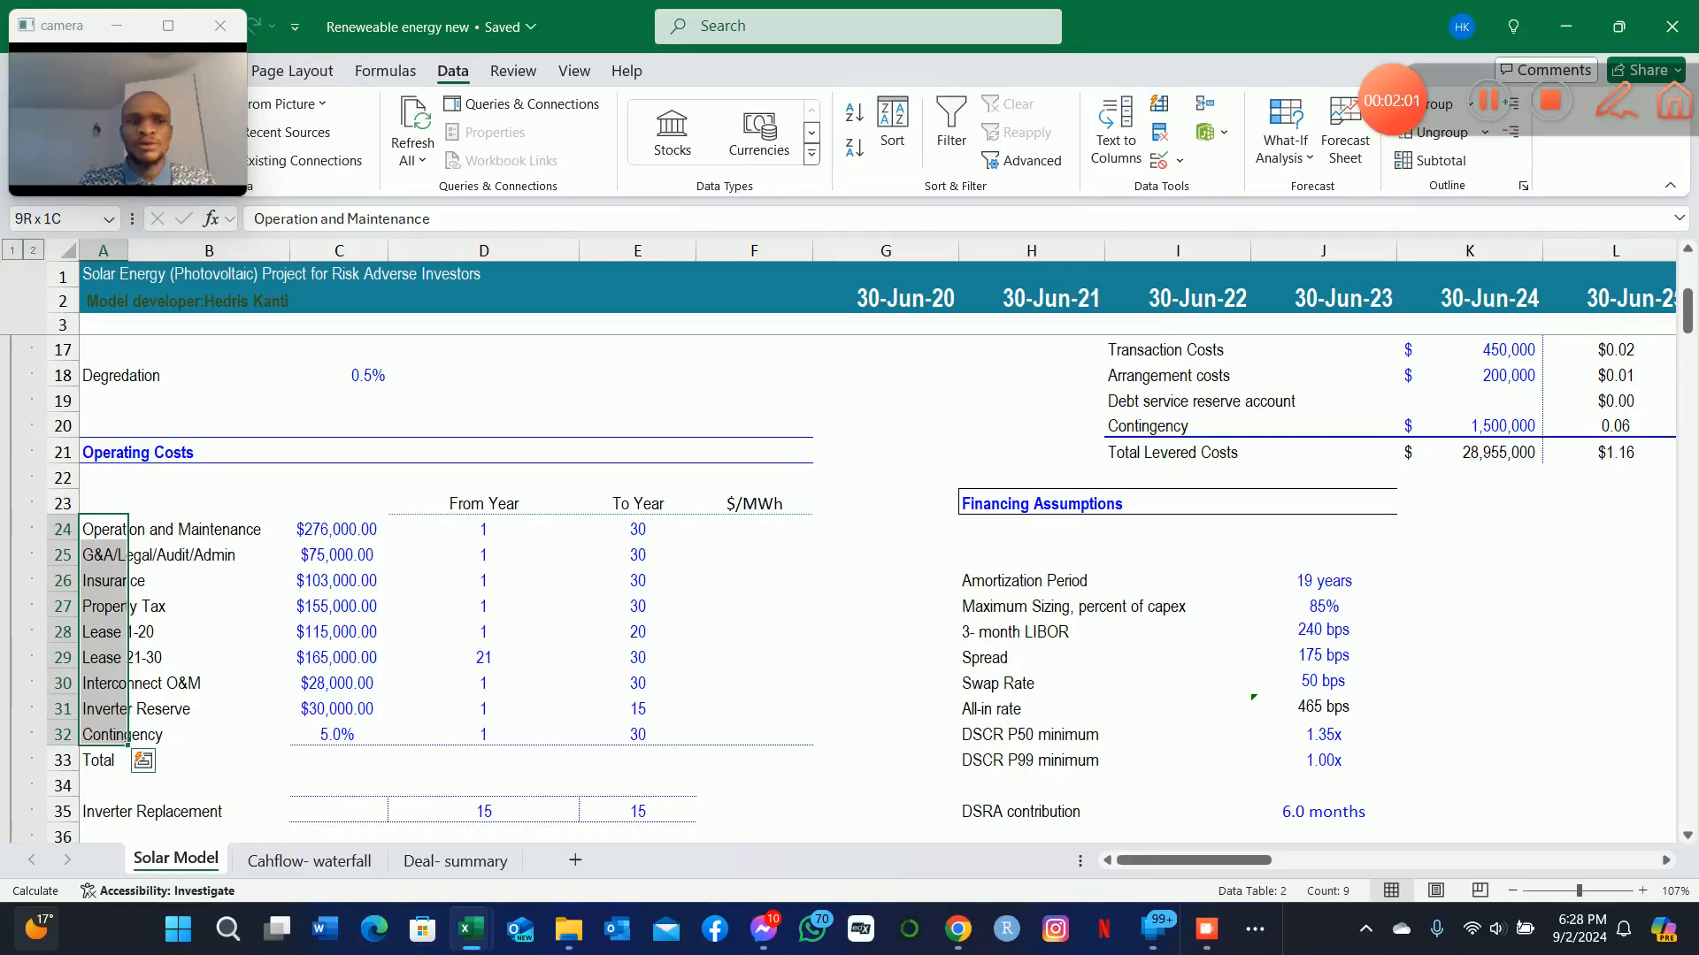
# Examine the $/MWh column of the Operating Costs table, ending at the Operation and Maintenance row, F24.
pyautogui.press('Down')
pyautogui.press('Down')
pyautogui.press('Down')
pyautogui.press('Down')
pyautogui.press('Right')
pyautogui.press('Right')
pyautogui.press('Right')
pyautogui.press('Right')
pyautogui.press('Right')
pyautogui.press('Up')
pyautogui.press('Up')
pyautogui.press('Up')
pyautogui.press('Up')
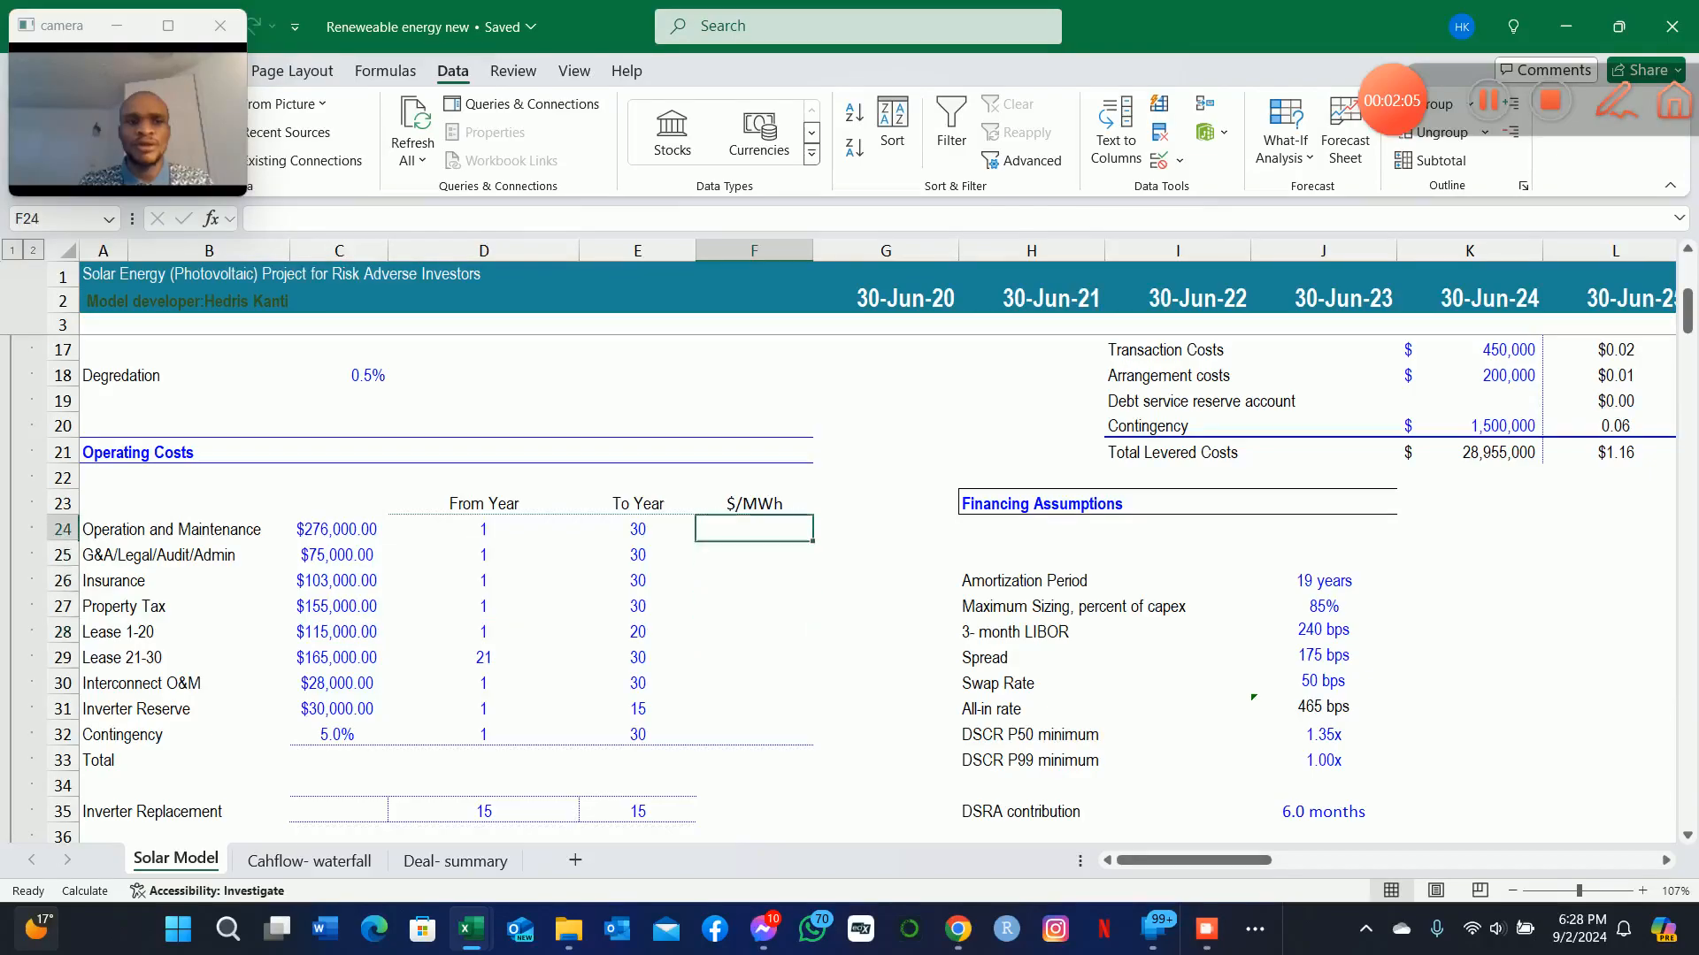
# Review the Operation and Maintenance row's $/MWh cell against its annual cost in C24.
pyautogui.press('Up')
pyautogui.press('Up')
pyautogui.press('Up')
pyautogui.press('Up')
pyautogui.press('Up')
pyautogui.press('Up')
pyautogui.press('Up')
pyautogui.press('Up')
pyautogui.press('Up')
pyautogui.press('Up')
pyautogui.press('Down')
pyautogui.press('Down')
pyautogui.press('Down')
pyautogui.press('Down')
pyautogui.press('Down')
pyautogui.press('Down')
pyautogui.press('Down')
pyautogui.press('Down')
pyautogui.press('Down')
pyautogui.press('Down')
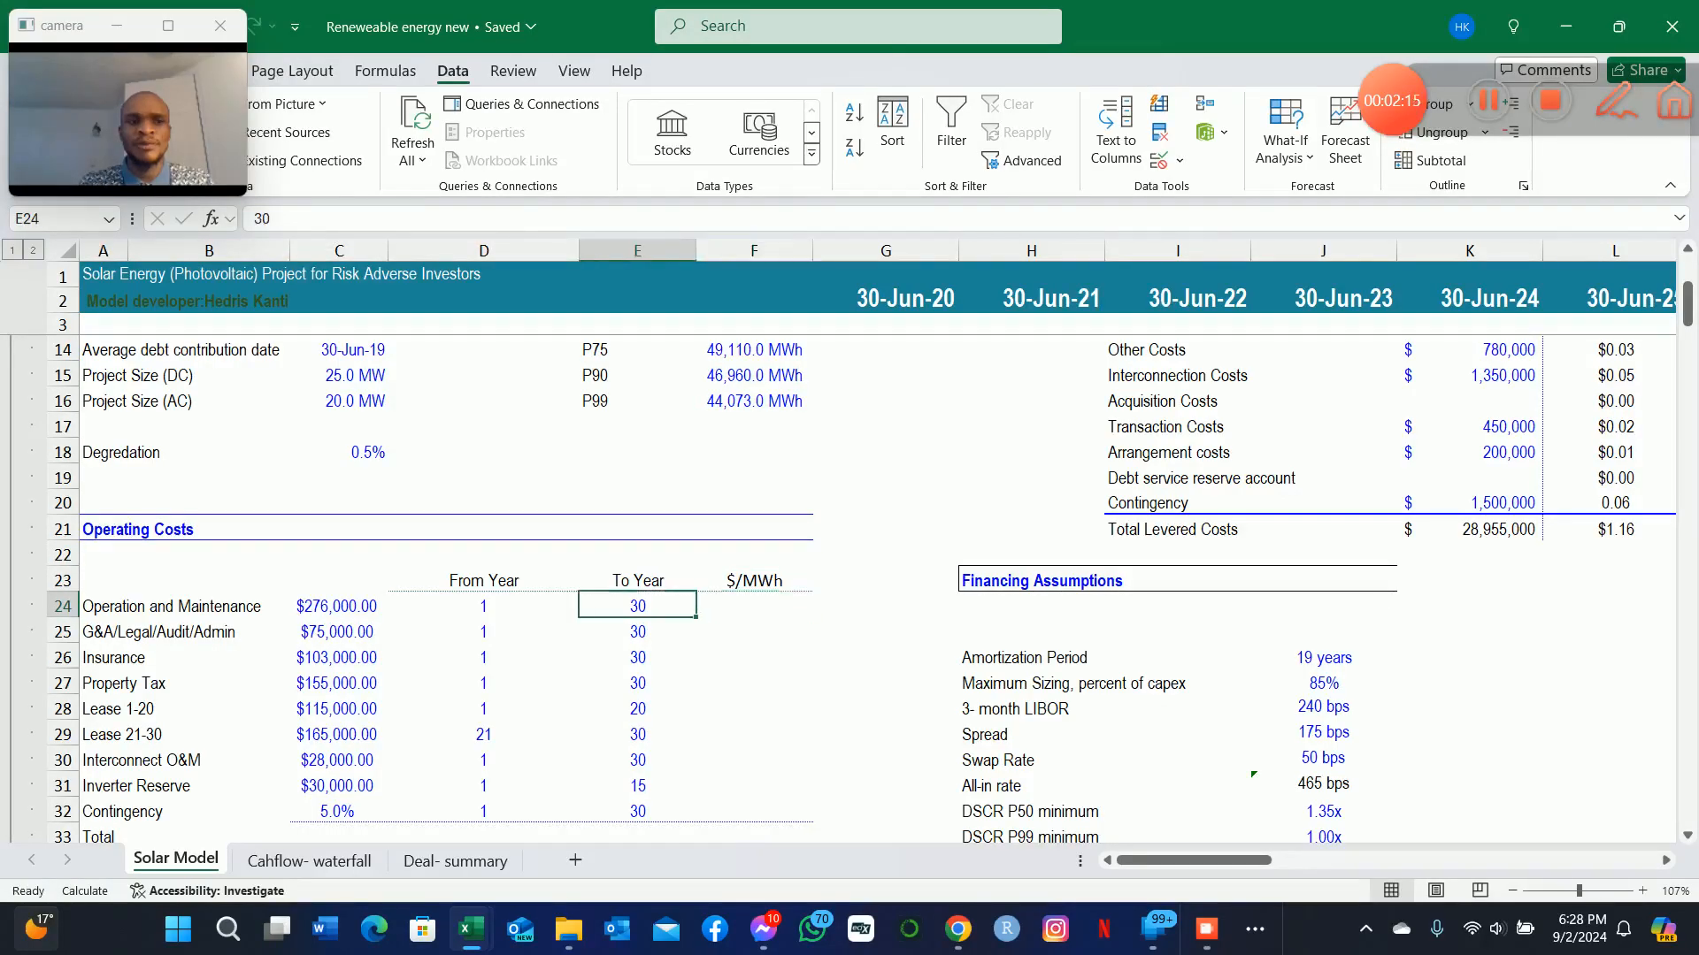
pyautogui.press('Down')
pyautogui.press('Up')
pyautogui.press('Up')
pyautogui.press('Up')
pyautogui.press('Up')
pyautogui.press('Up')
pyautogui.press('Up')
pyautogui.press('Up')
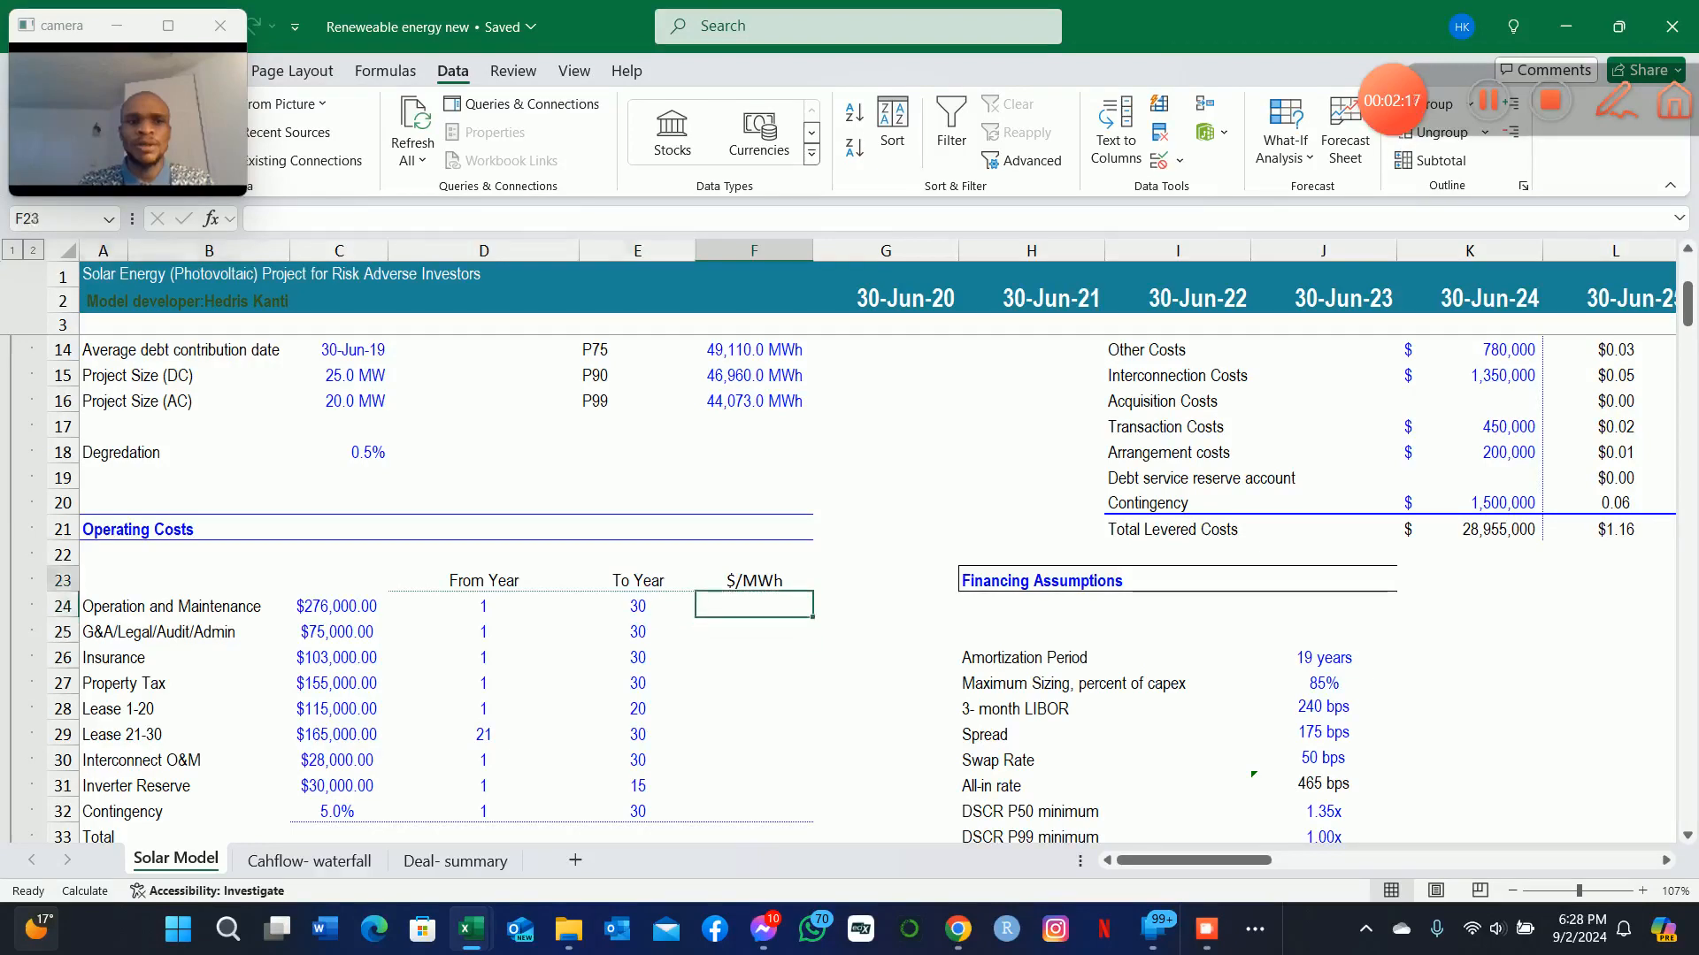
pyautogui.press('Down')
pyautogui.press('Down')
pyautogui.press('Down')
pyautogui.press('Down')
pyautogui.press('Down')
pyautogui.press('Down')
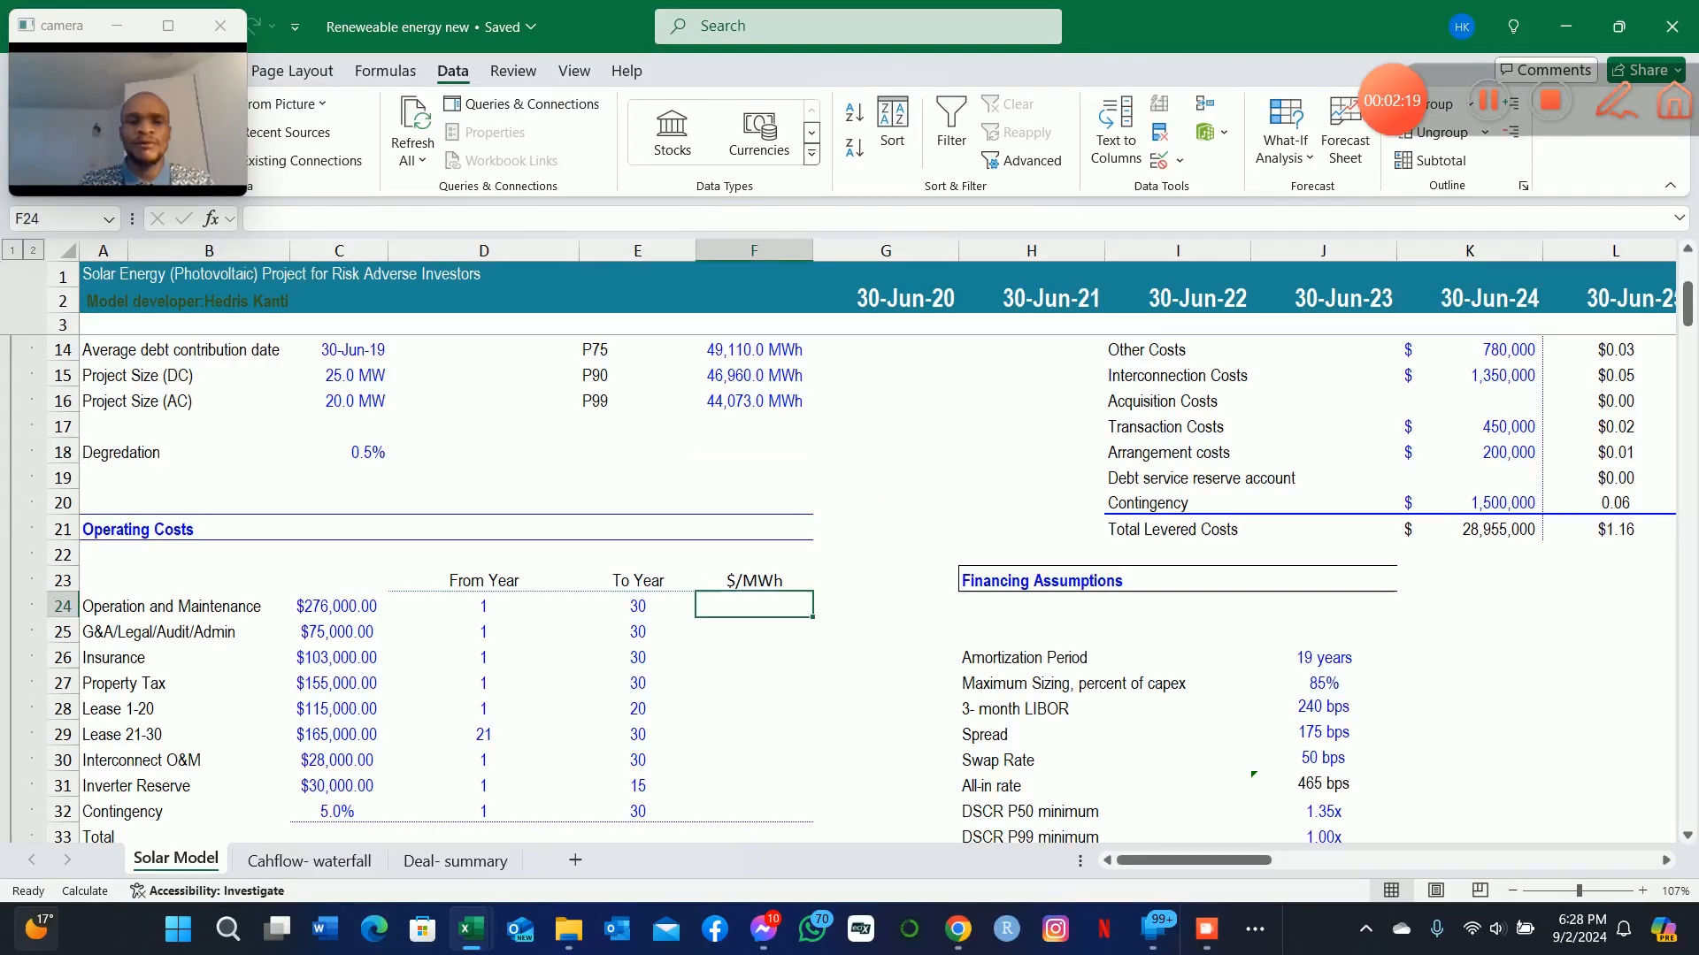
pyautogui.press('Left')
pyautogui.press('Left')
pyautogui.press('Left')
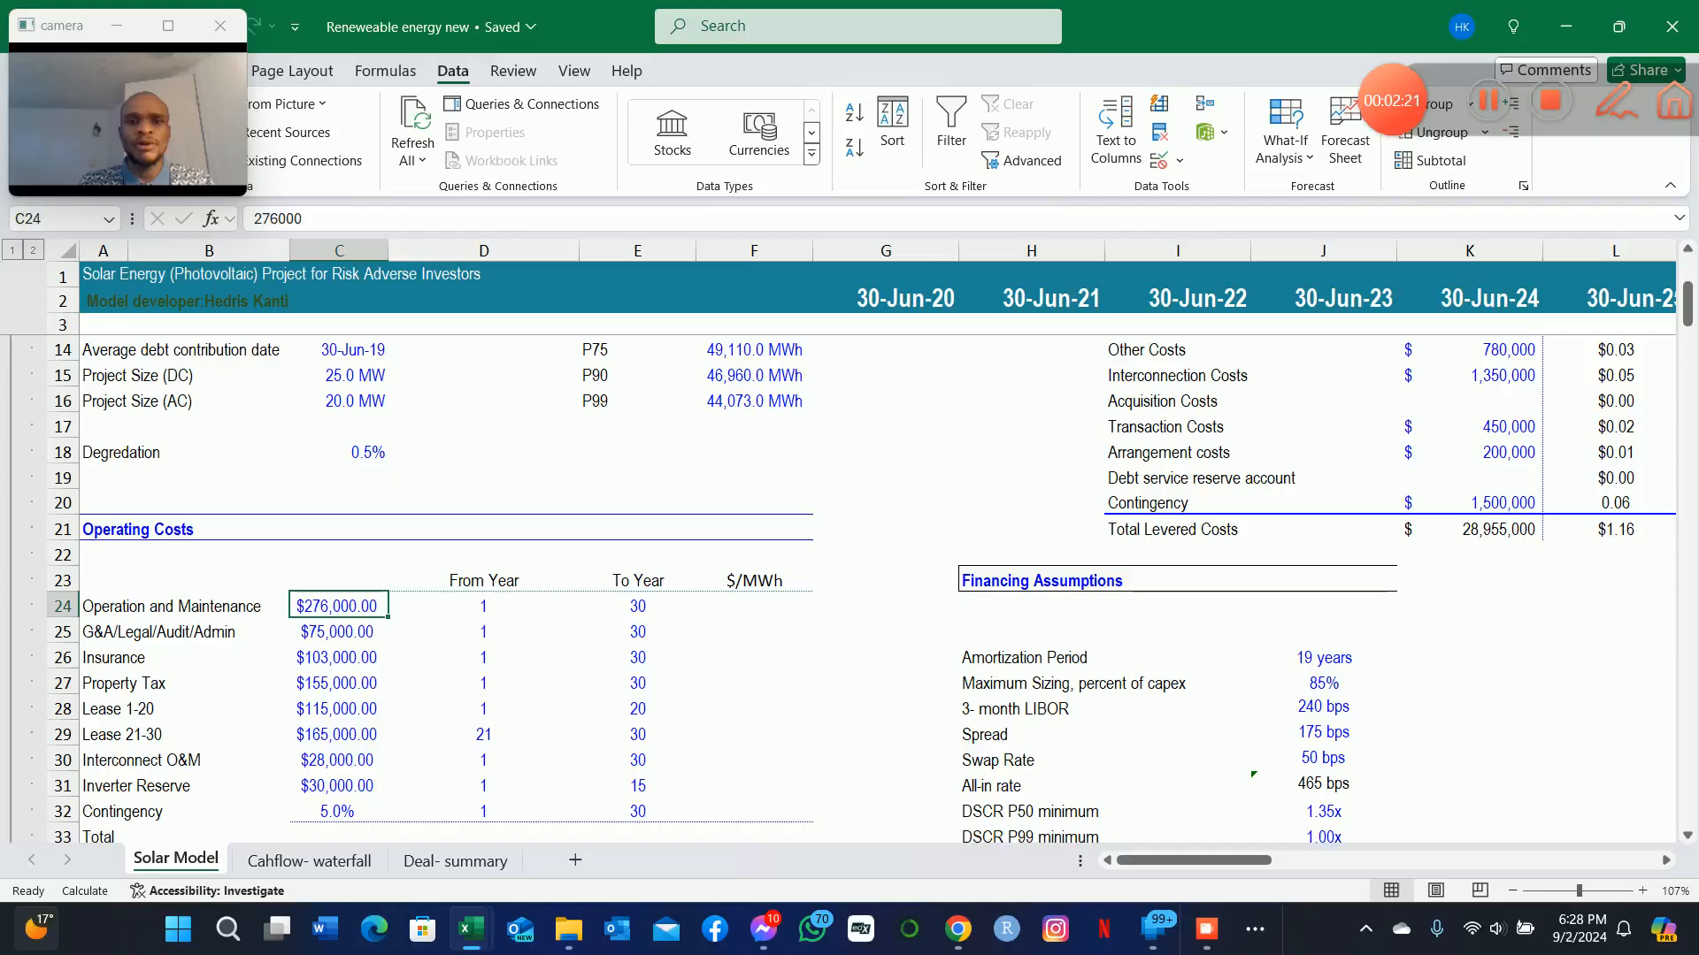
# Examine the energy output figures for the P50, P75, P90 and P99 cases in F13:F16.
pyautogui.press('Up')
pyautogui.press('Up')
pyautogui.press('Up')
pyautogui.press('Up')
pyautogui.press('Up')
pyautogui.press('Up')
pyautogui.press('Right')
pyautogui.press('Right')
pyautogui.press('Right')
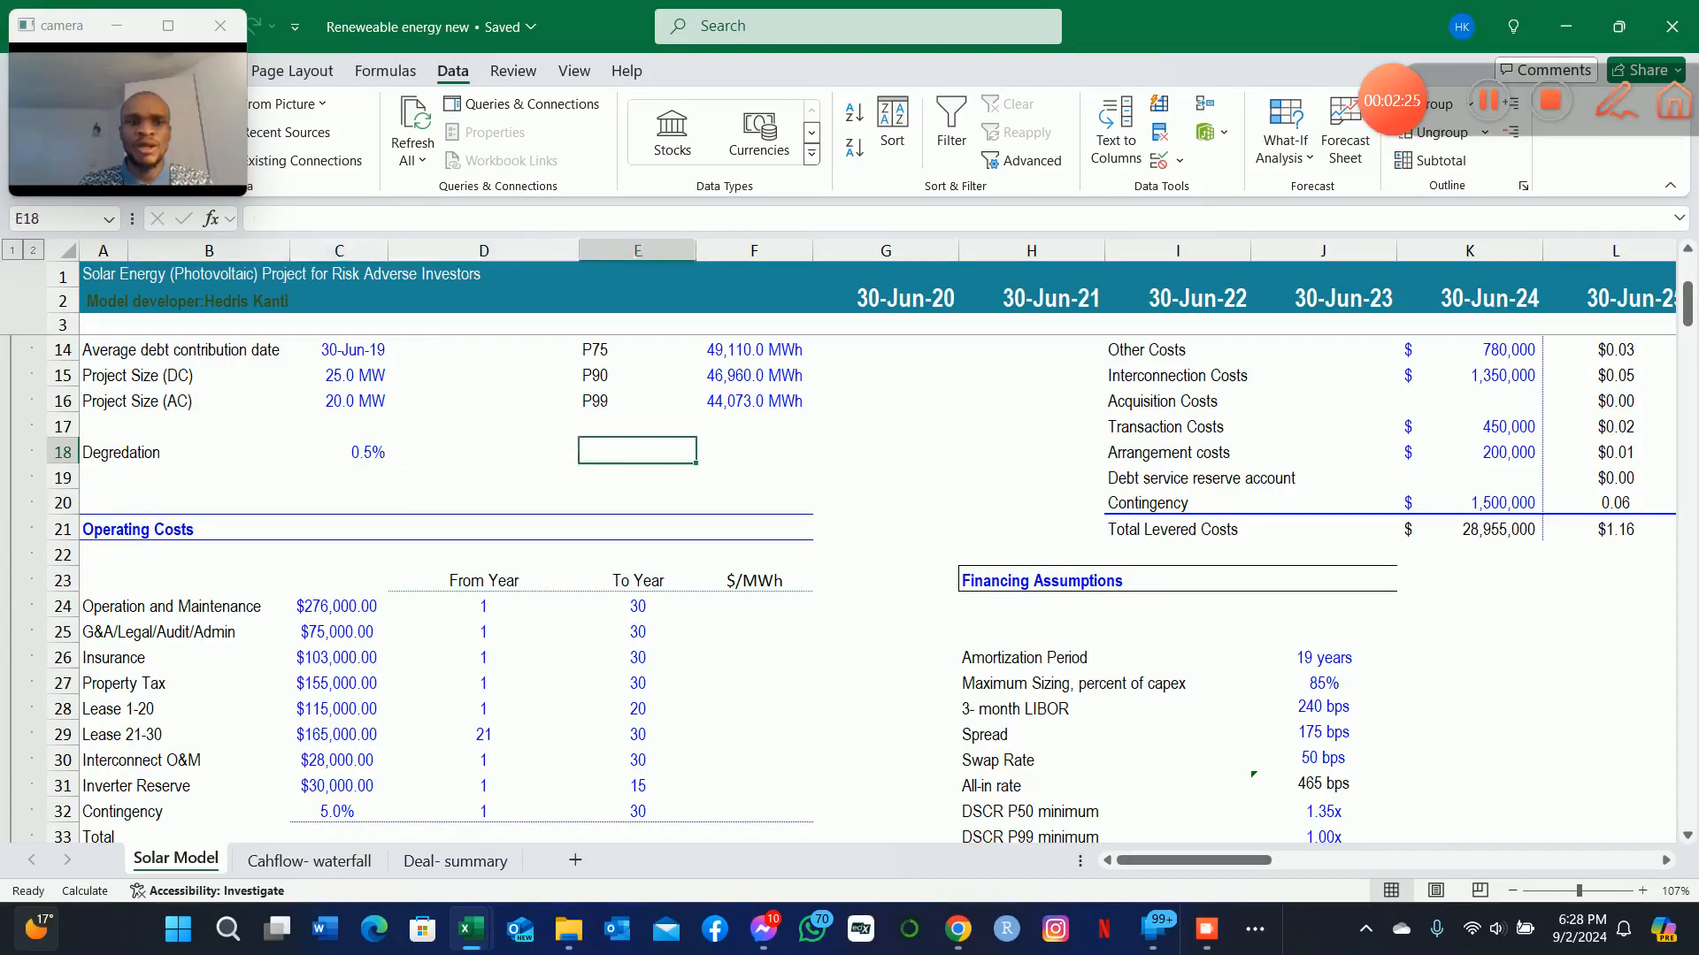
pyautogui.press('Up')
pyautogui.press('Up')
pyautogui.press('Up')
pyautogui.press('Up')
pyautogui.press('Up')
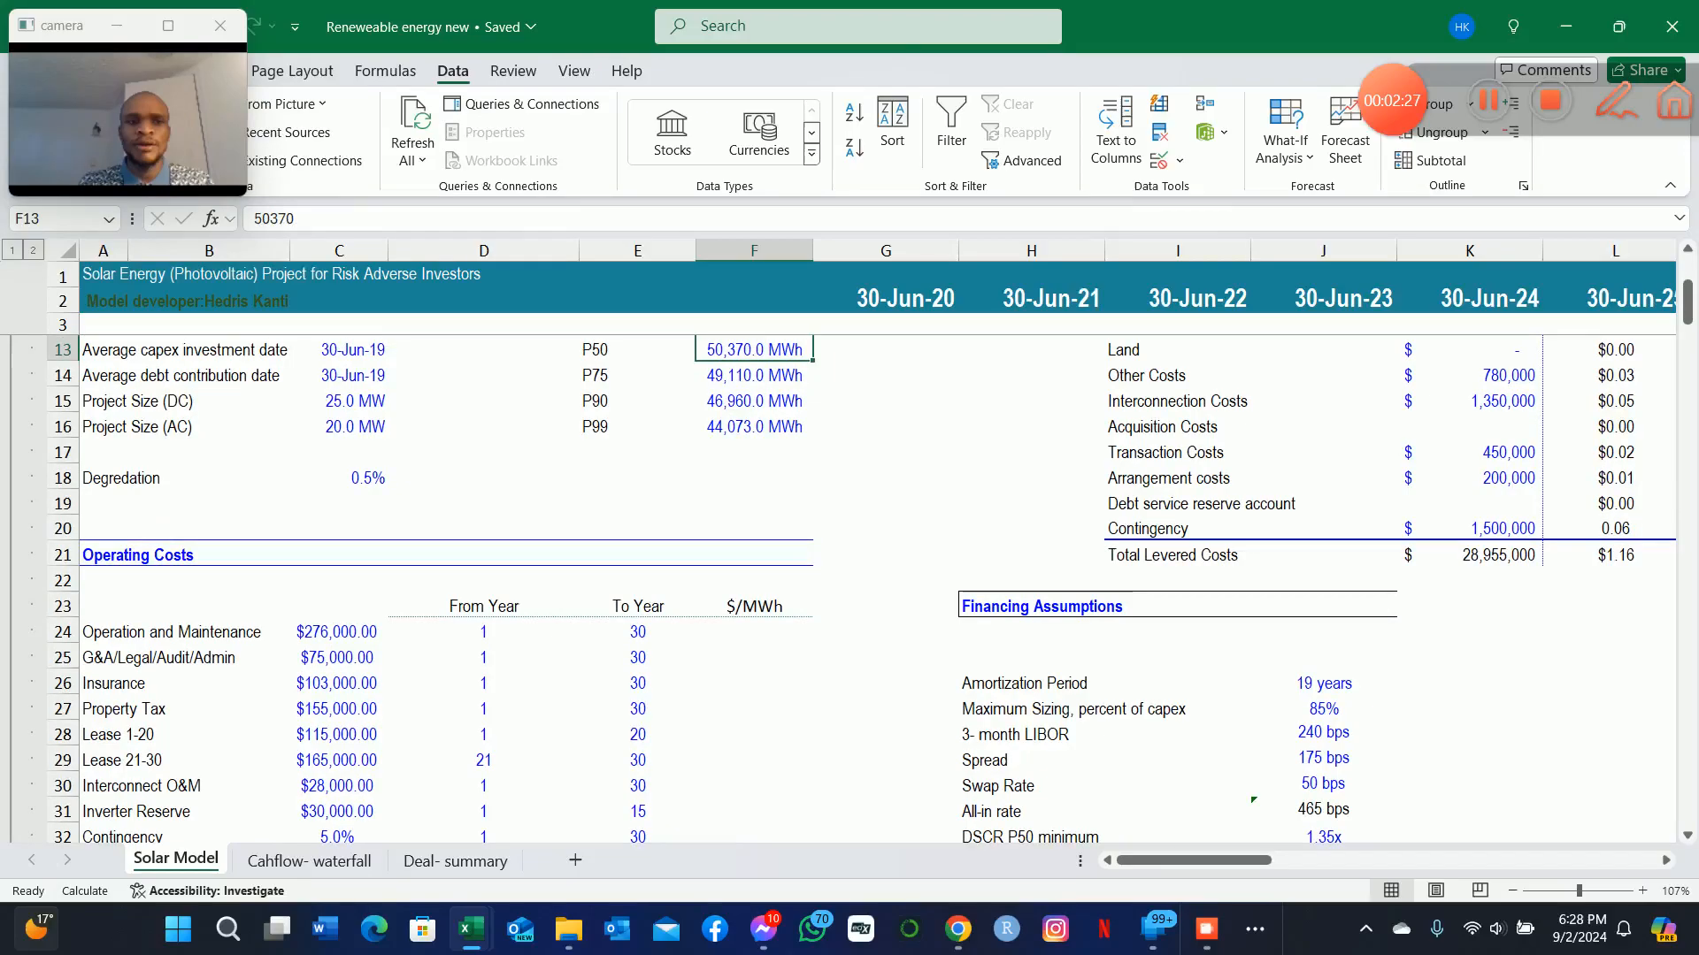
pyautogui.press('Up')
pyautogui.press('Down')
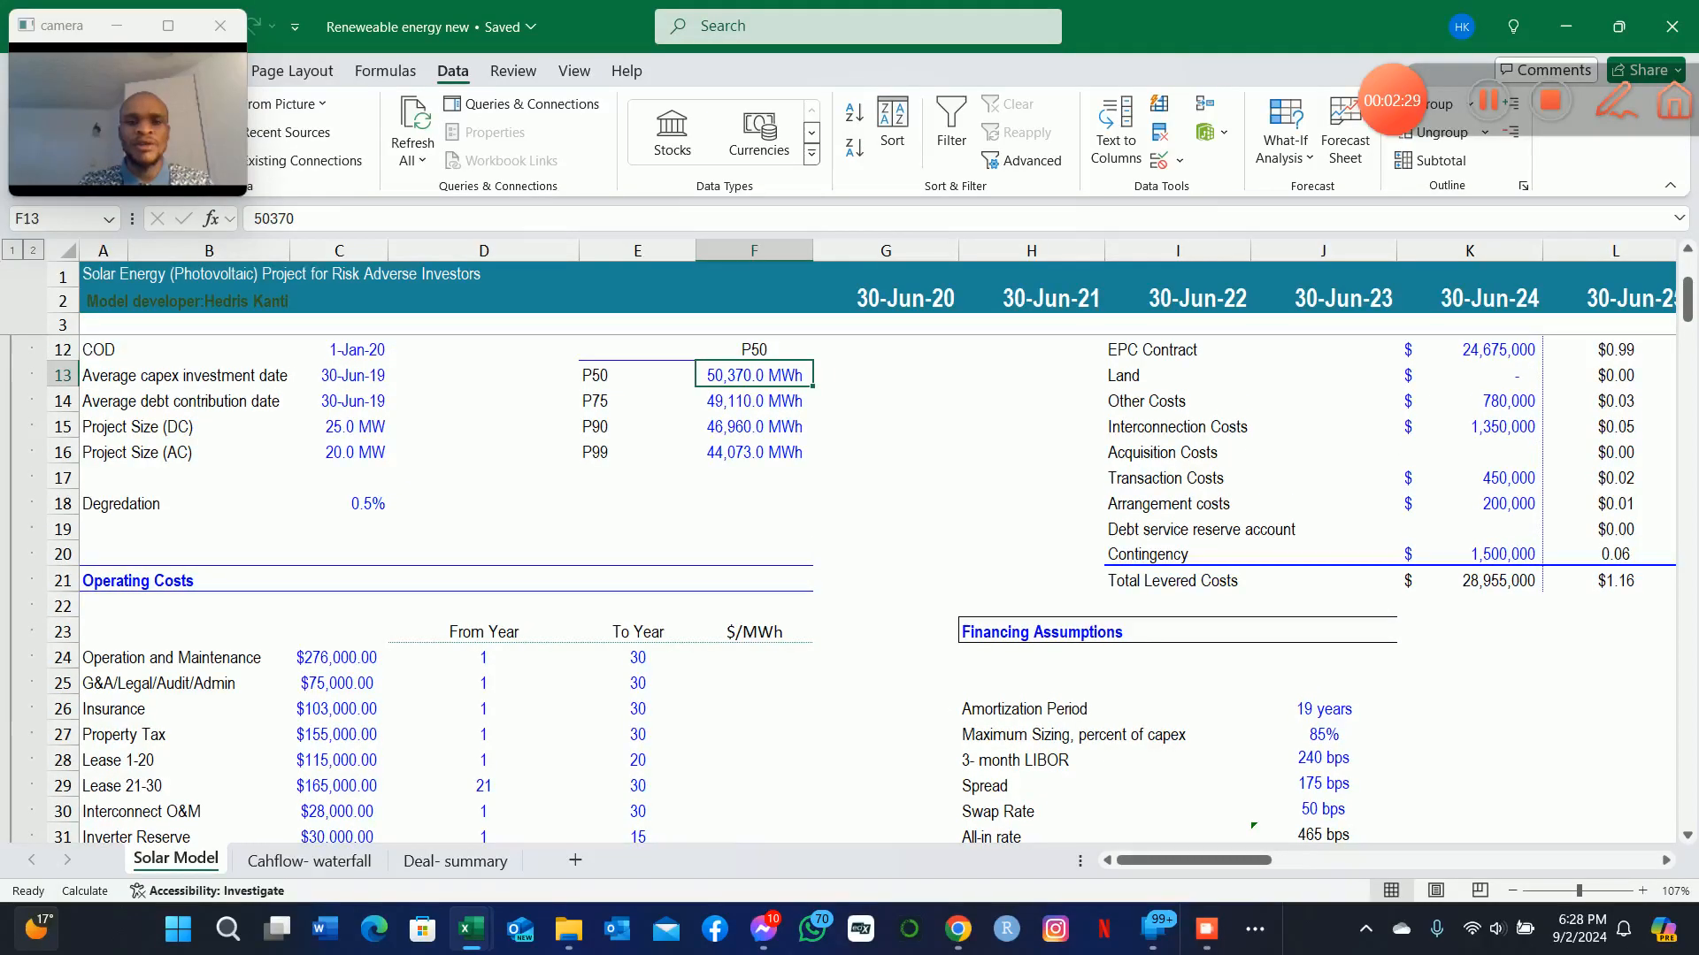
pyautogui.press('Down')
pyautogui.press('Down')
pyautogui.press('Up')
pyautogui.press('Up')
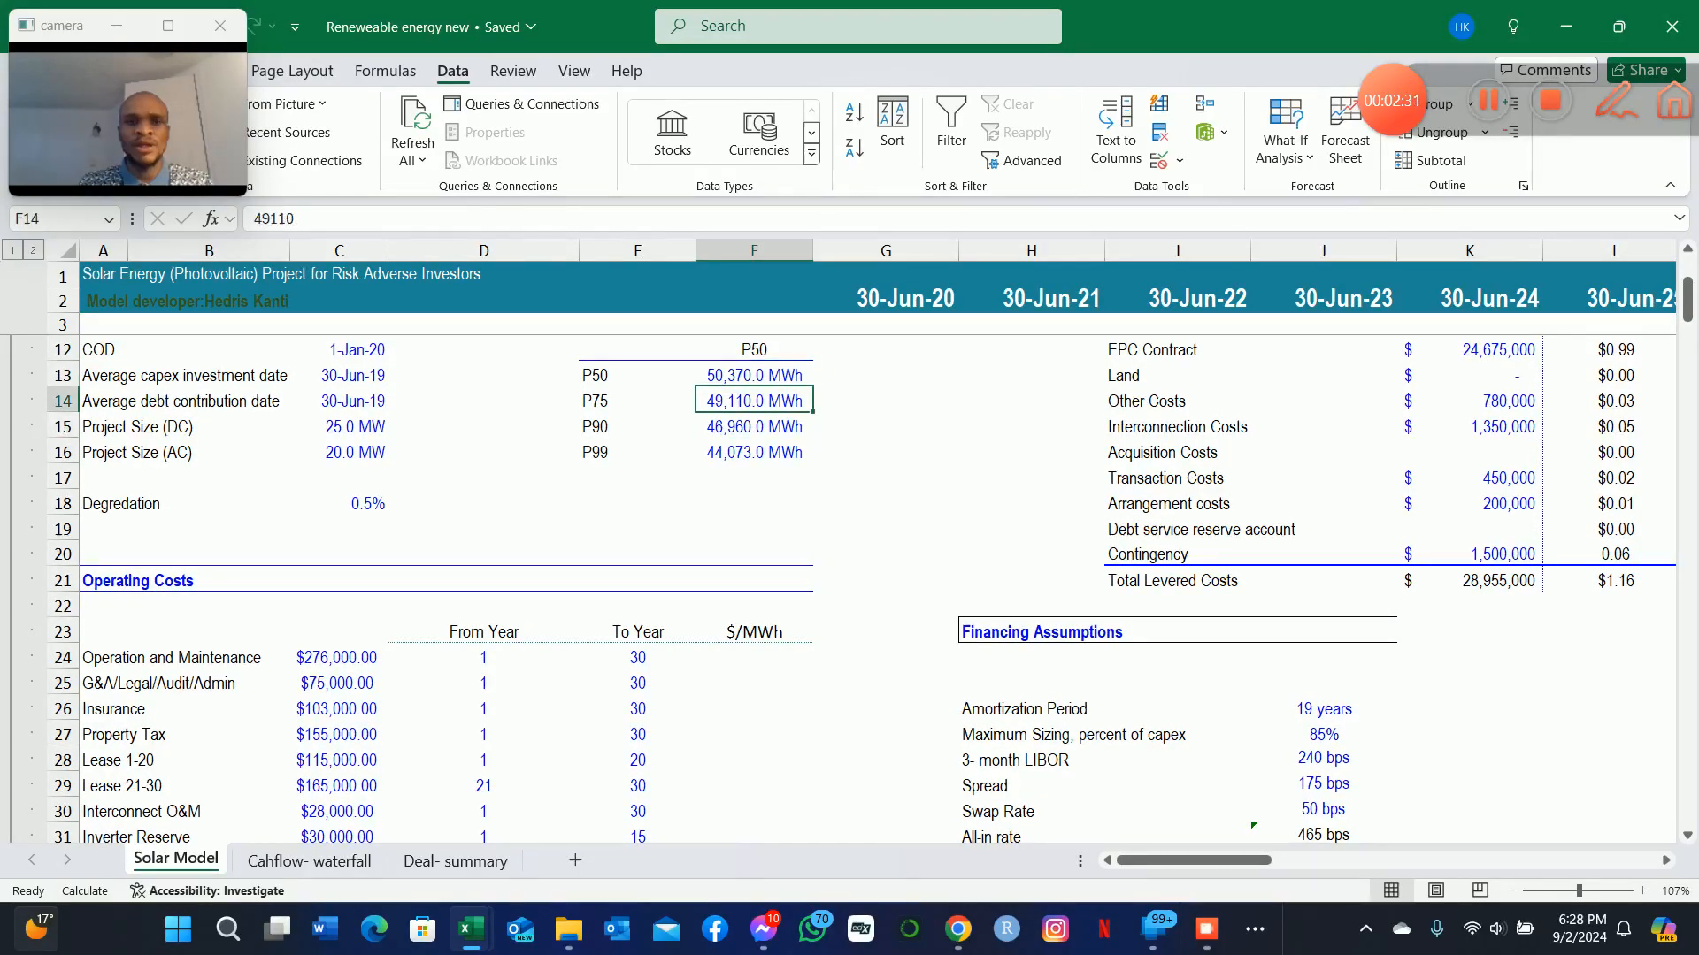
pyautogui.press('Down')
pyautogui.press('Up')
pyautogui.press('Down')
# Check the Energy Probability selector in G10 that determines which energy output case applies.
pyautogui.press('Up')
pyautogui.press('Up')
pyautogui.press('Up')
pyautogui.press('Up')
pyautogui.press('Up')
pyautogui.press('Down')
pyautogui.press('Right')
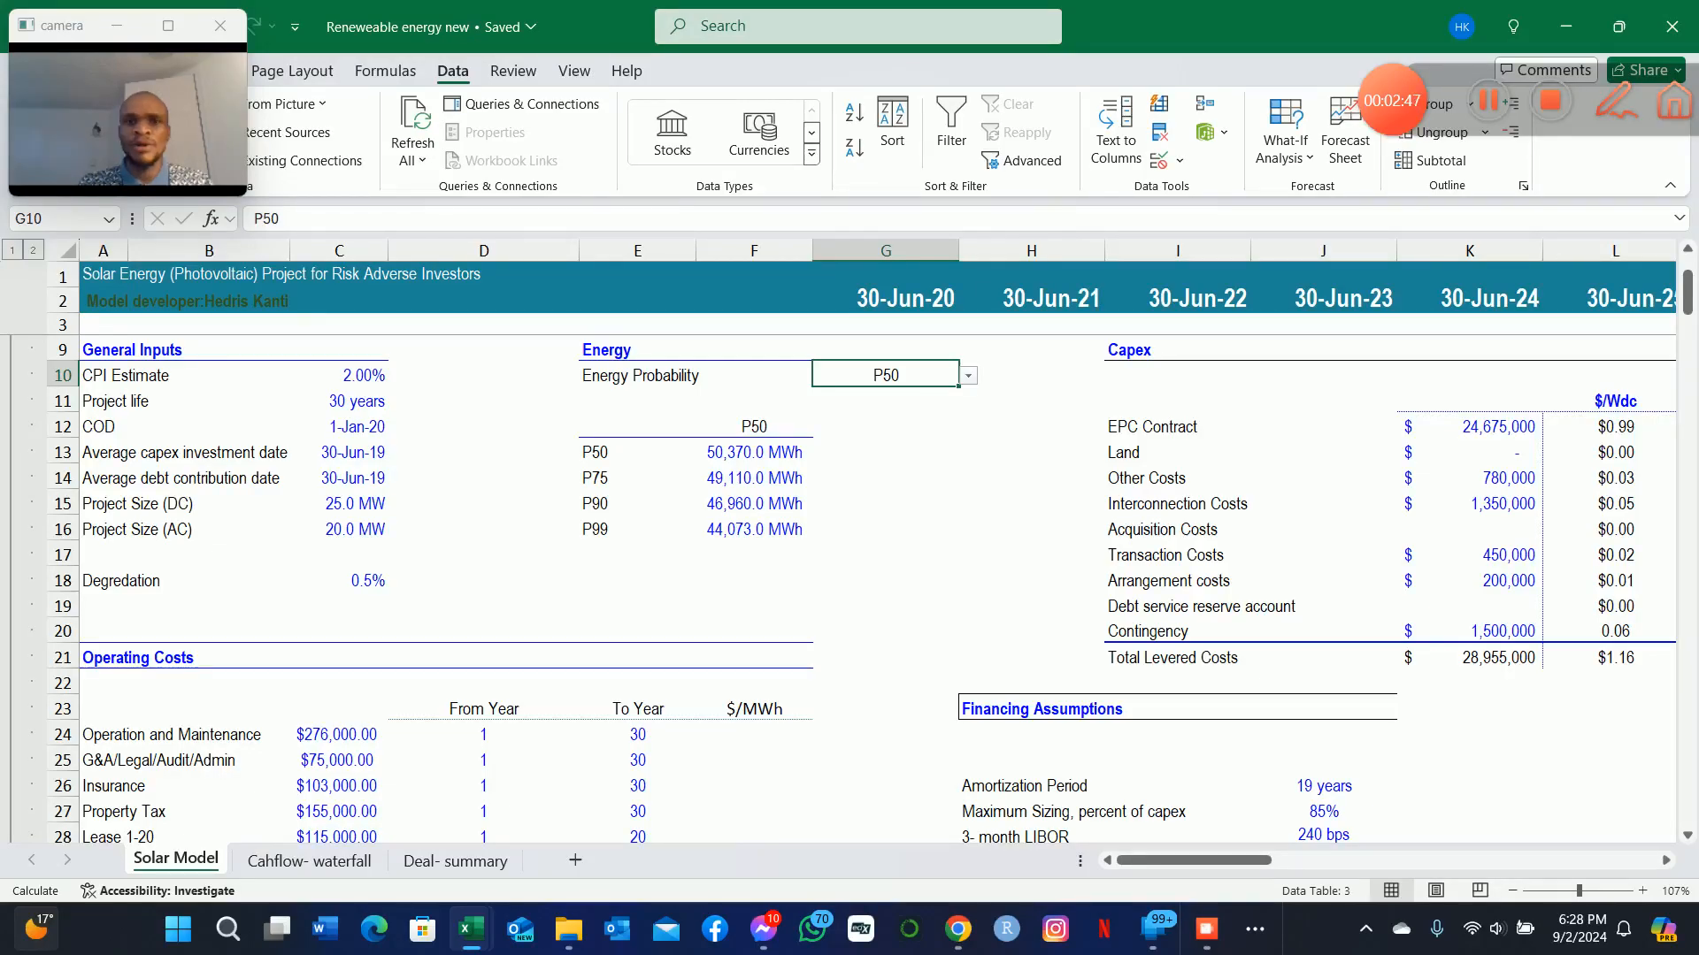
pyautogui.hotkey('ctrl', 'c')
pyautogui.press('Down')
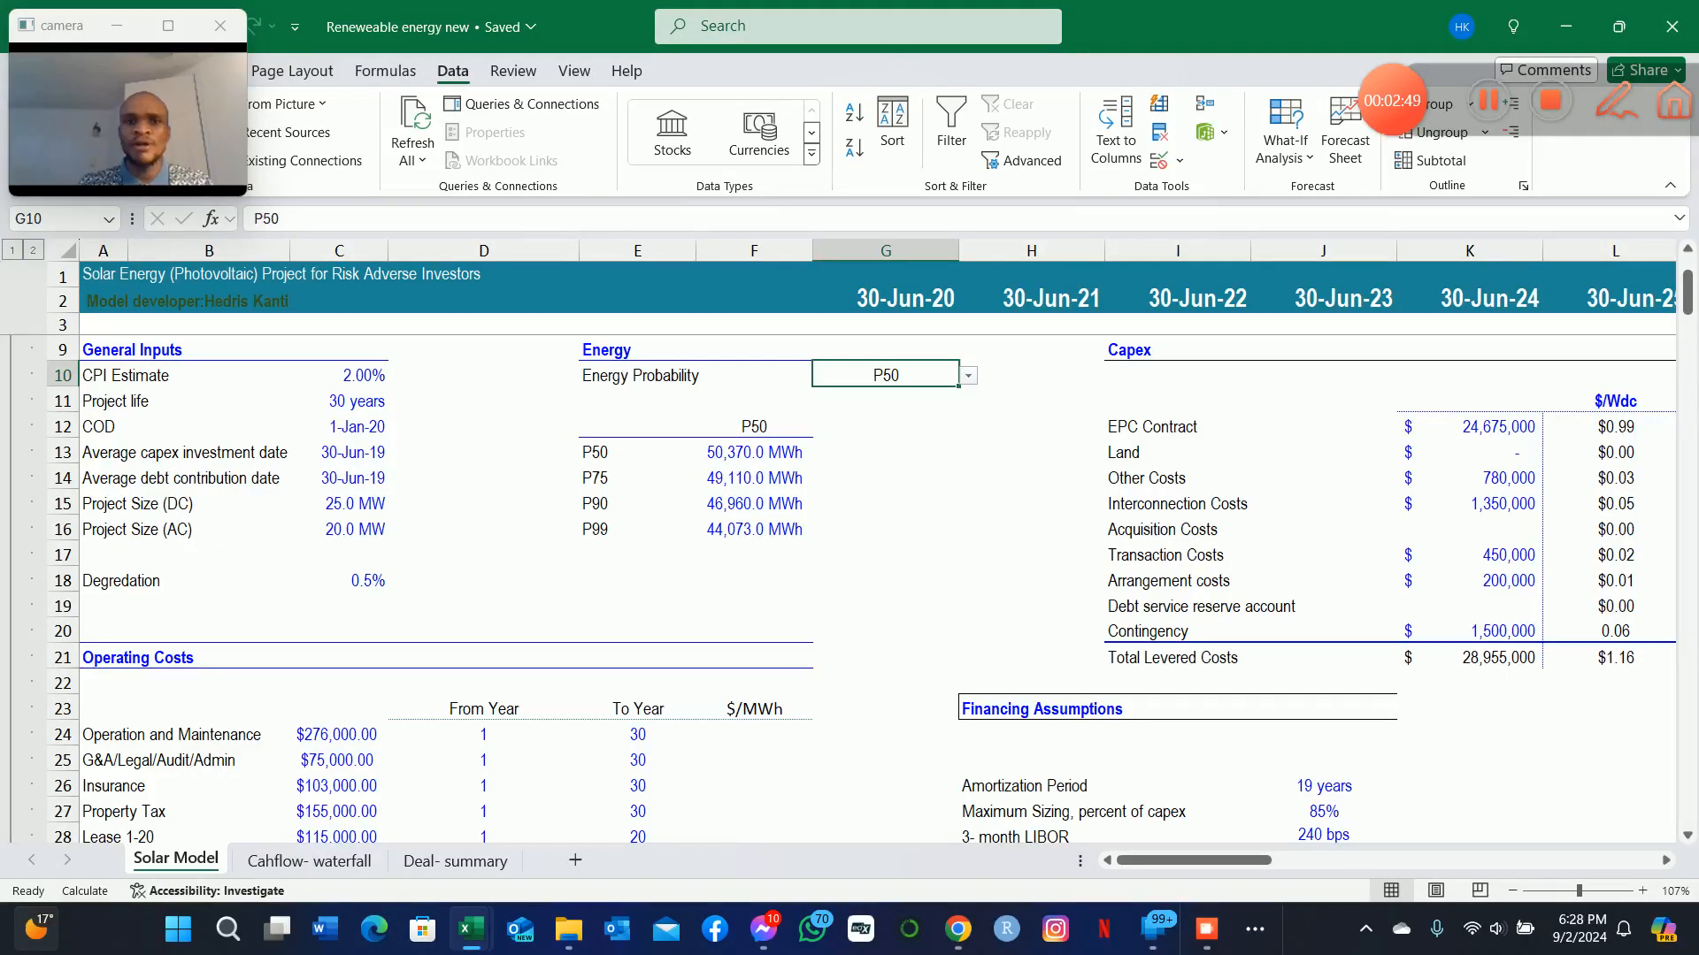
pyautogui.press('Escape')
pyautogui.press('Up')
pyautogui.hotkey('ctrl', 'c')
pyautogui.press('Down')
pyautogui.press('Down')
pyautogui.press('Down')
pyautogui.press('Down')
pyautogui.press('Down')
pyautogui.press('Down')
pyautogui.press('Down')
pyautogui.press('Down')
pyautogui.press('Down')
pyautogui.press('Down')
pyautogui.press('Down')
pyautogui.press('Down')
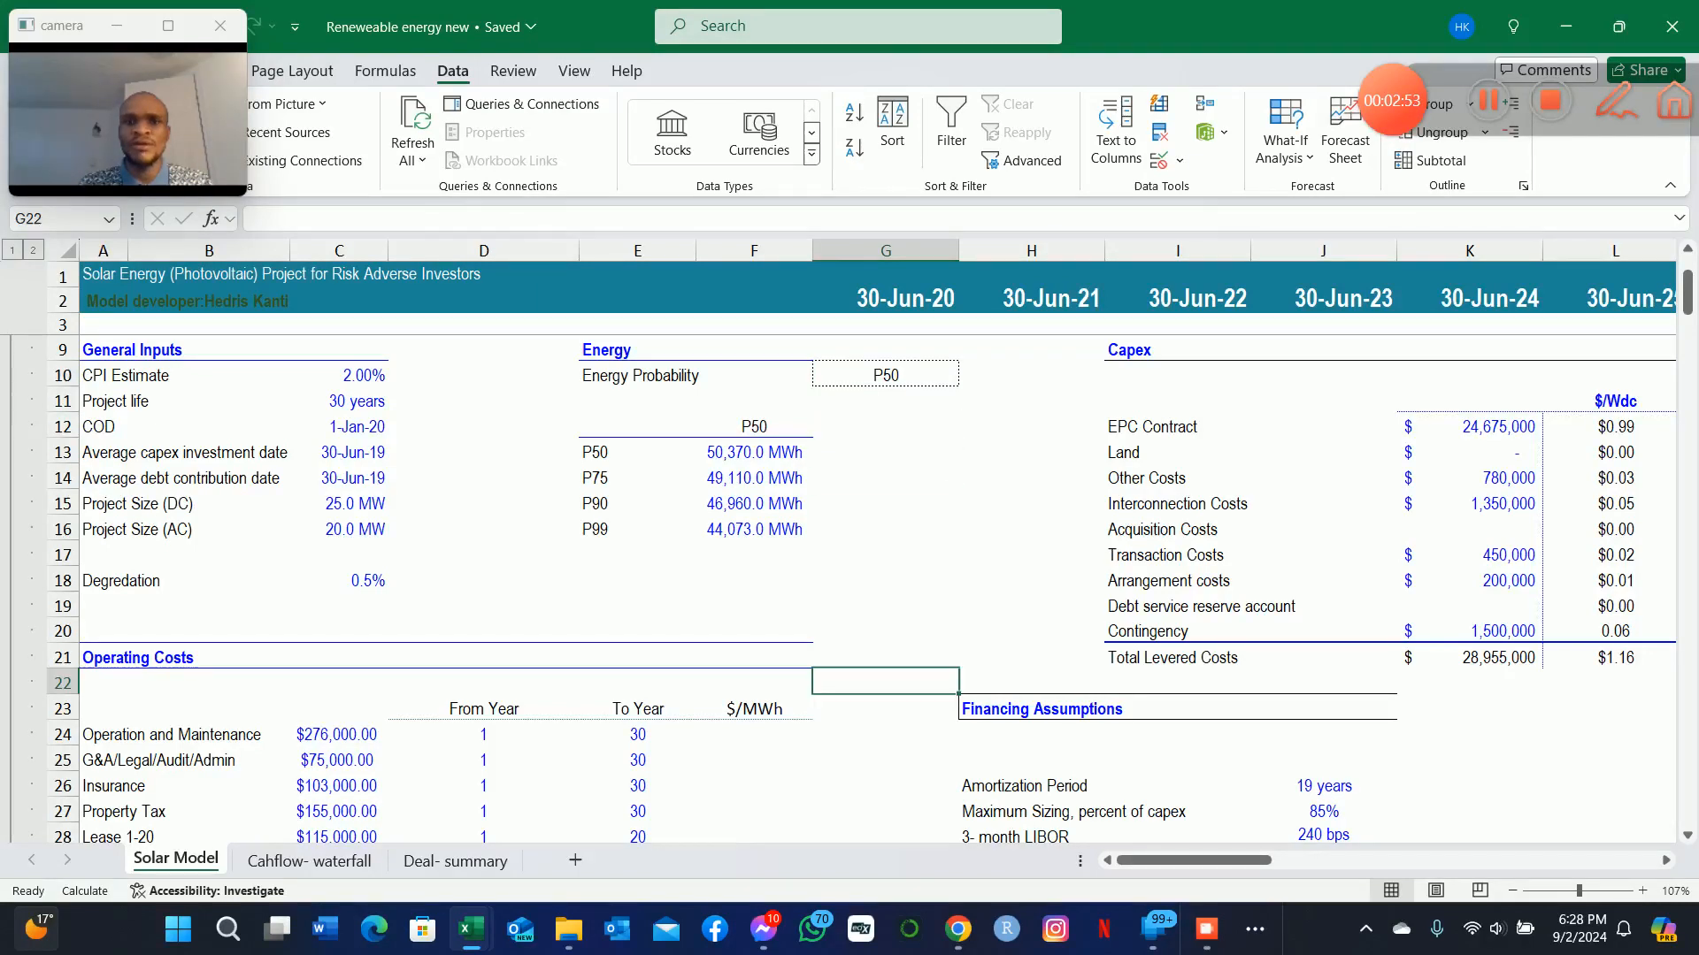
pyautogui.press('Down')
pyautogui.press('Down')
pyautogui.press('Left')
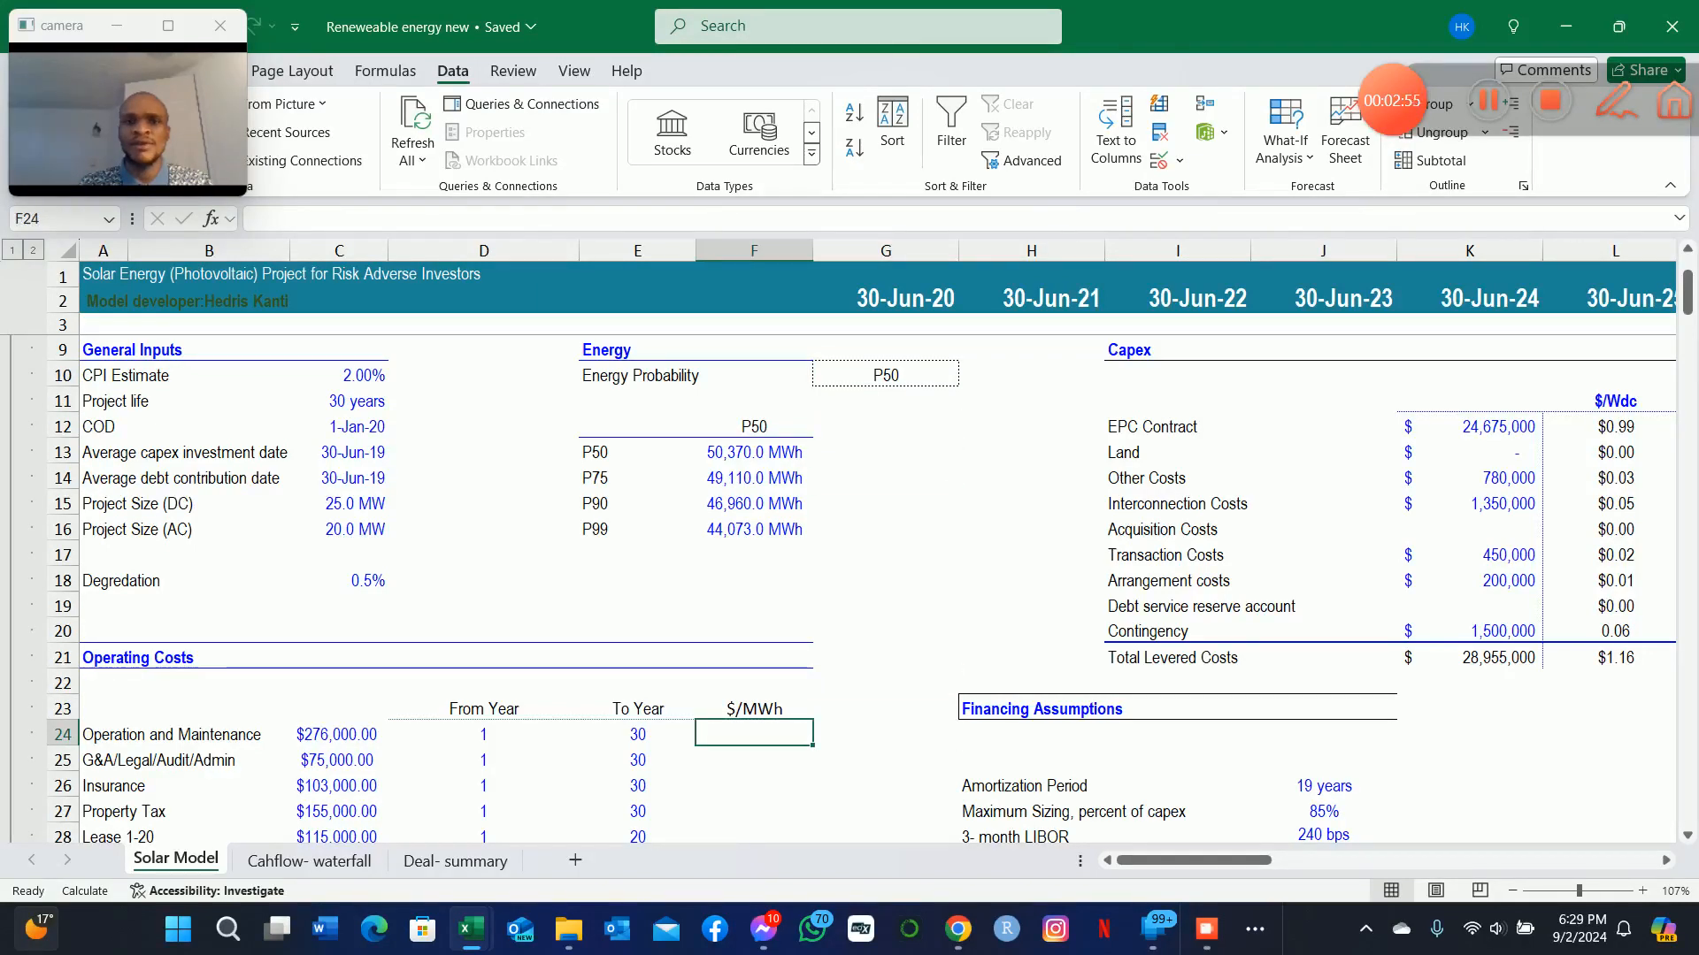
pyautogui.press('Up')
pyautogui.press('Up')
pyautogui.press('Up')
pyautogui.press('Down')
pyautogui.press('Down')
pyautogui.press('Down')
pyautogui.press('Down')
pyautogui.press('Up')
pyautogui.press('Down')
pyautogui.press('Up')
pyautogui.press('Left')
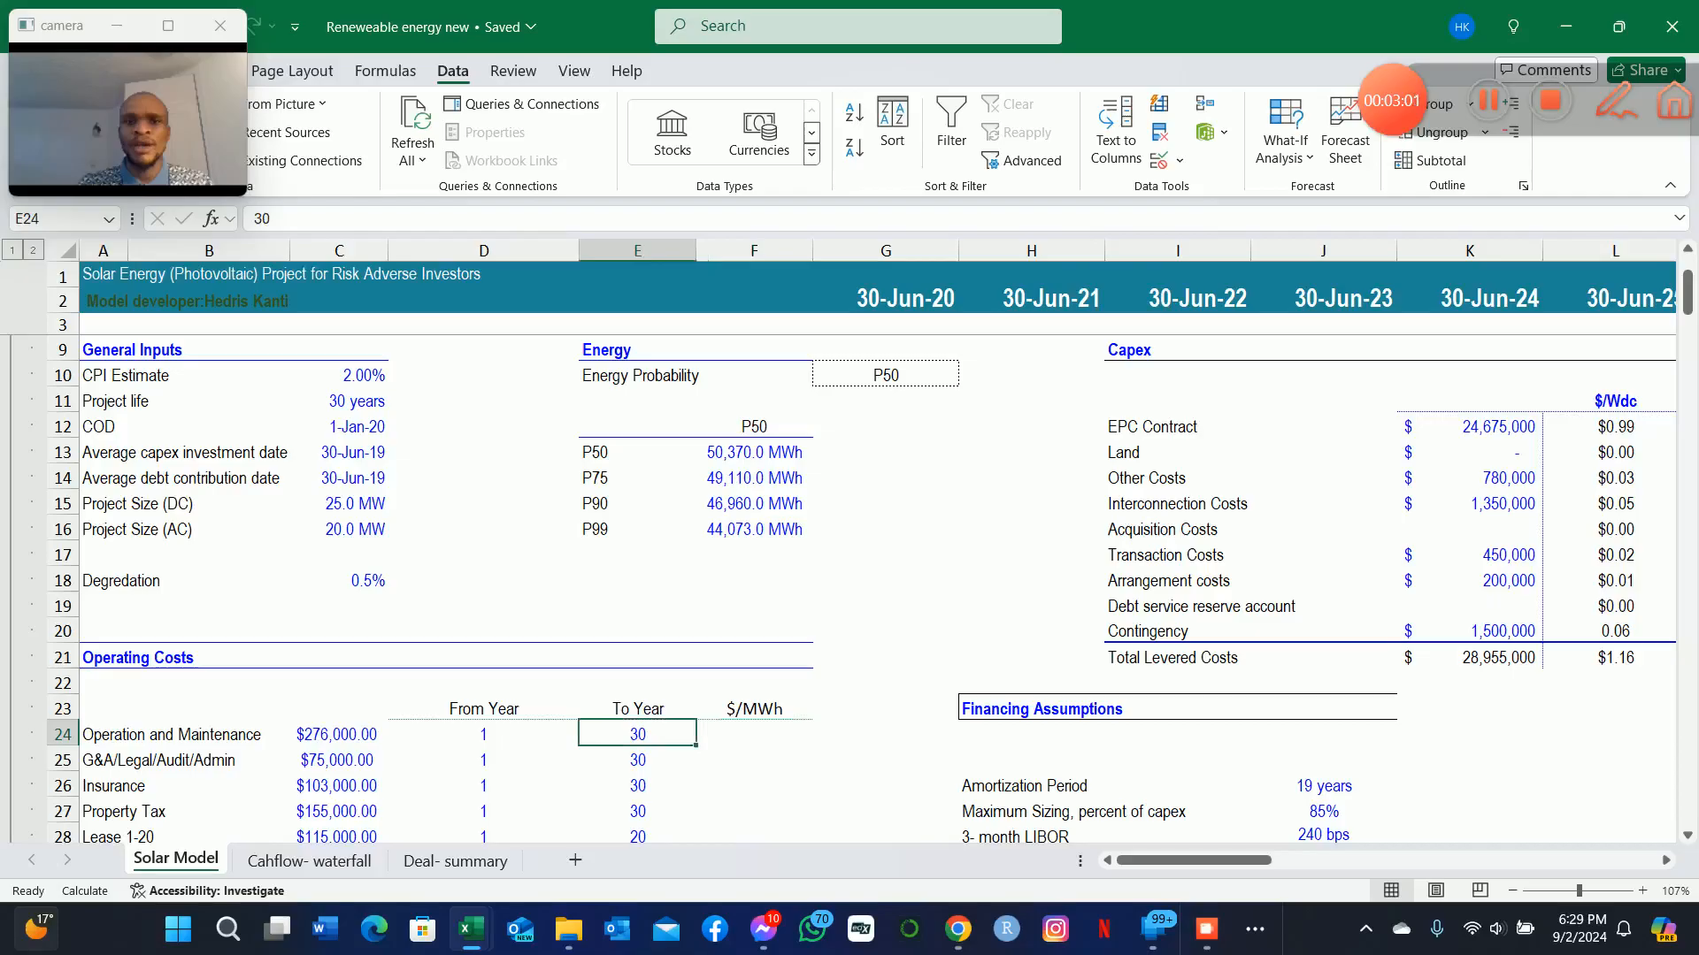
# Start the Operation and Maintenance $/MWh formula in F24 by dividing its cost by an INDEX lookup, =C24/INDEX(.
pyautogui.press('Right')
pyautogui.press('Down')
pyautogui.press('Up')
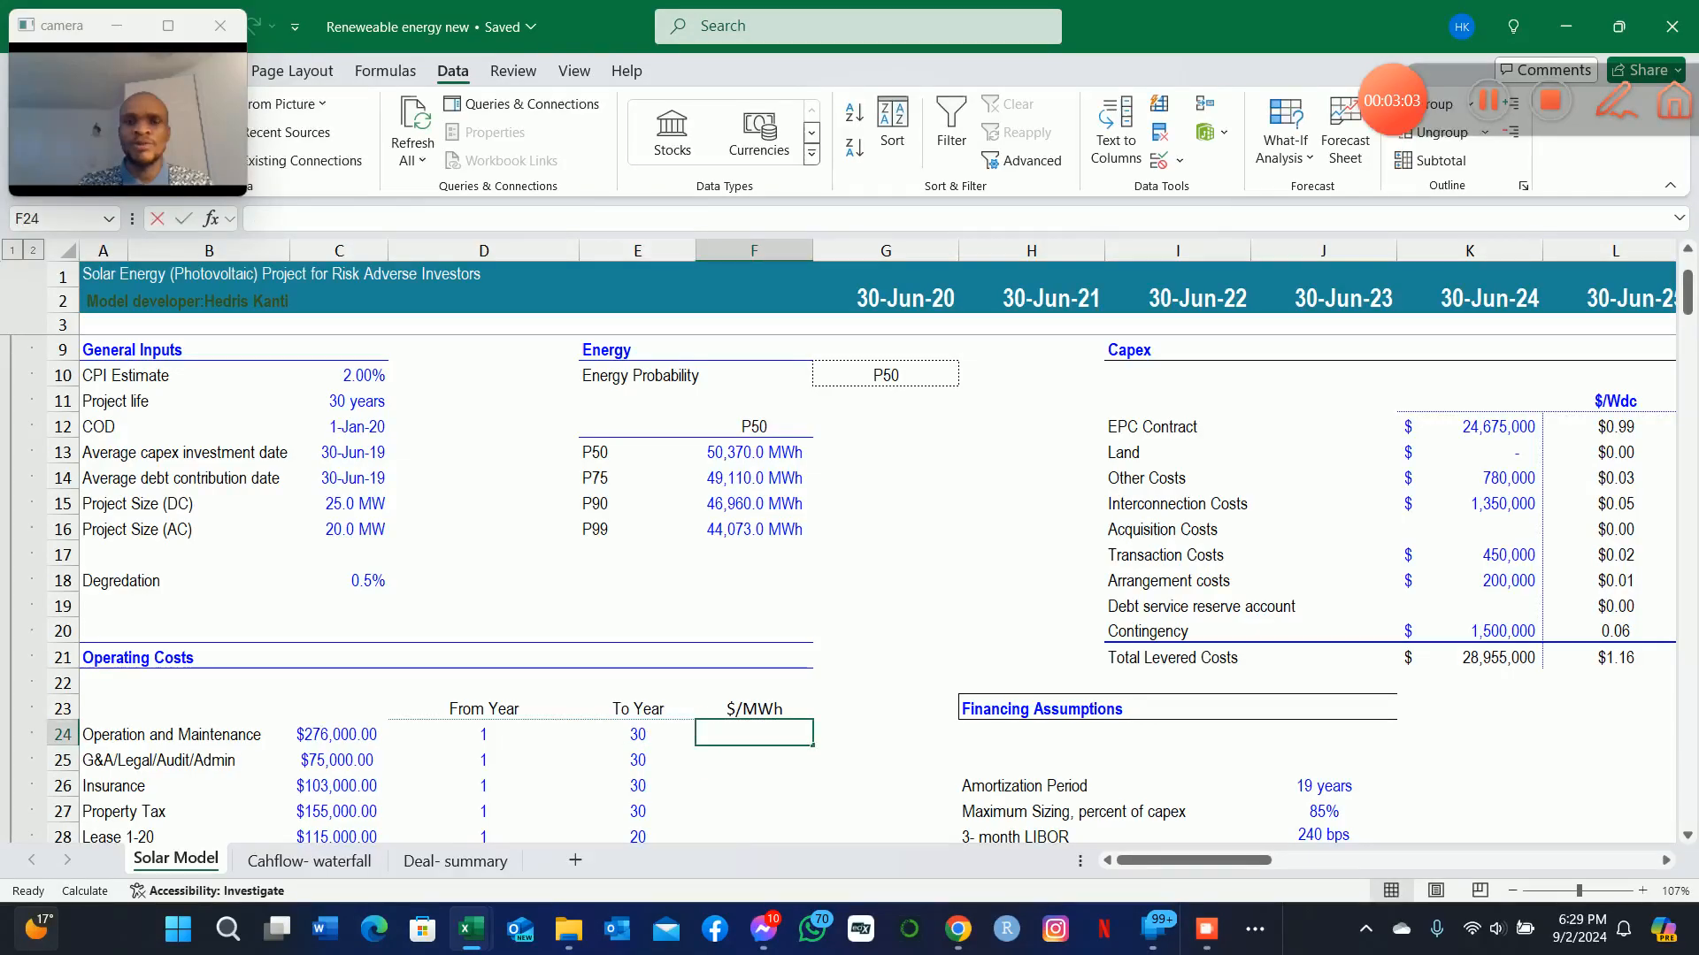
pyautogui.write('=')
pyautogui.press('Left')
pyautogui.press('Left')
pyautogui.press('Left')
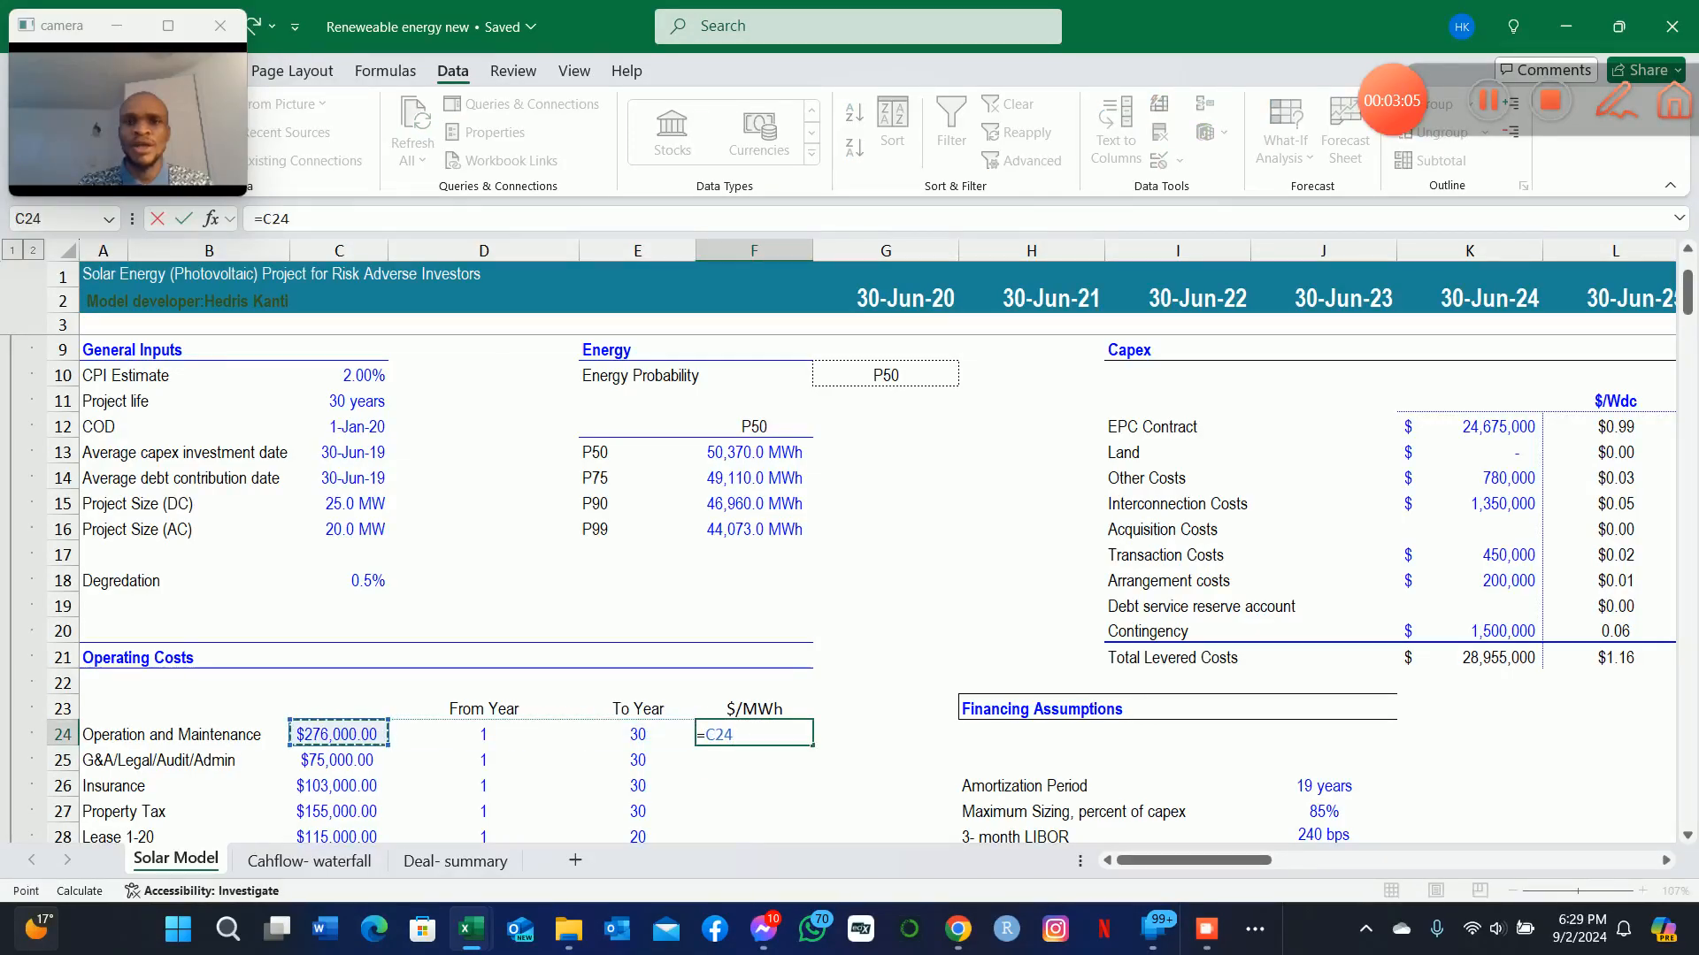
pyautogui.write('/')
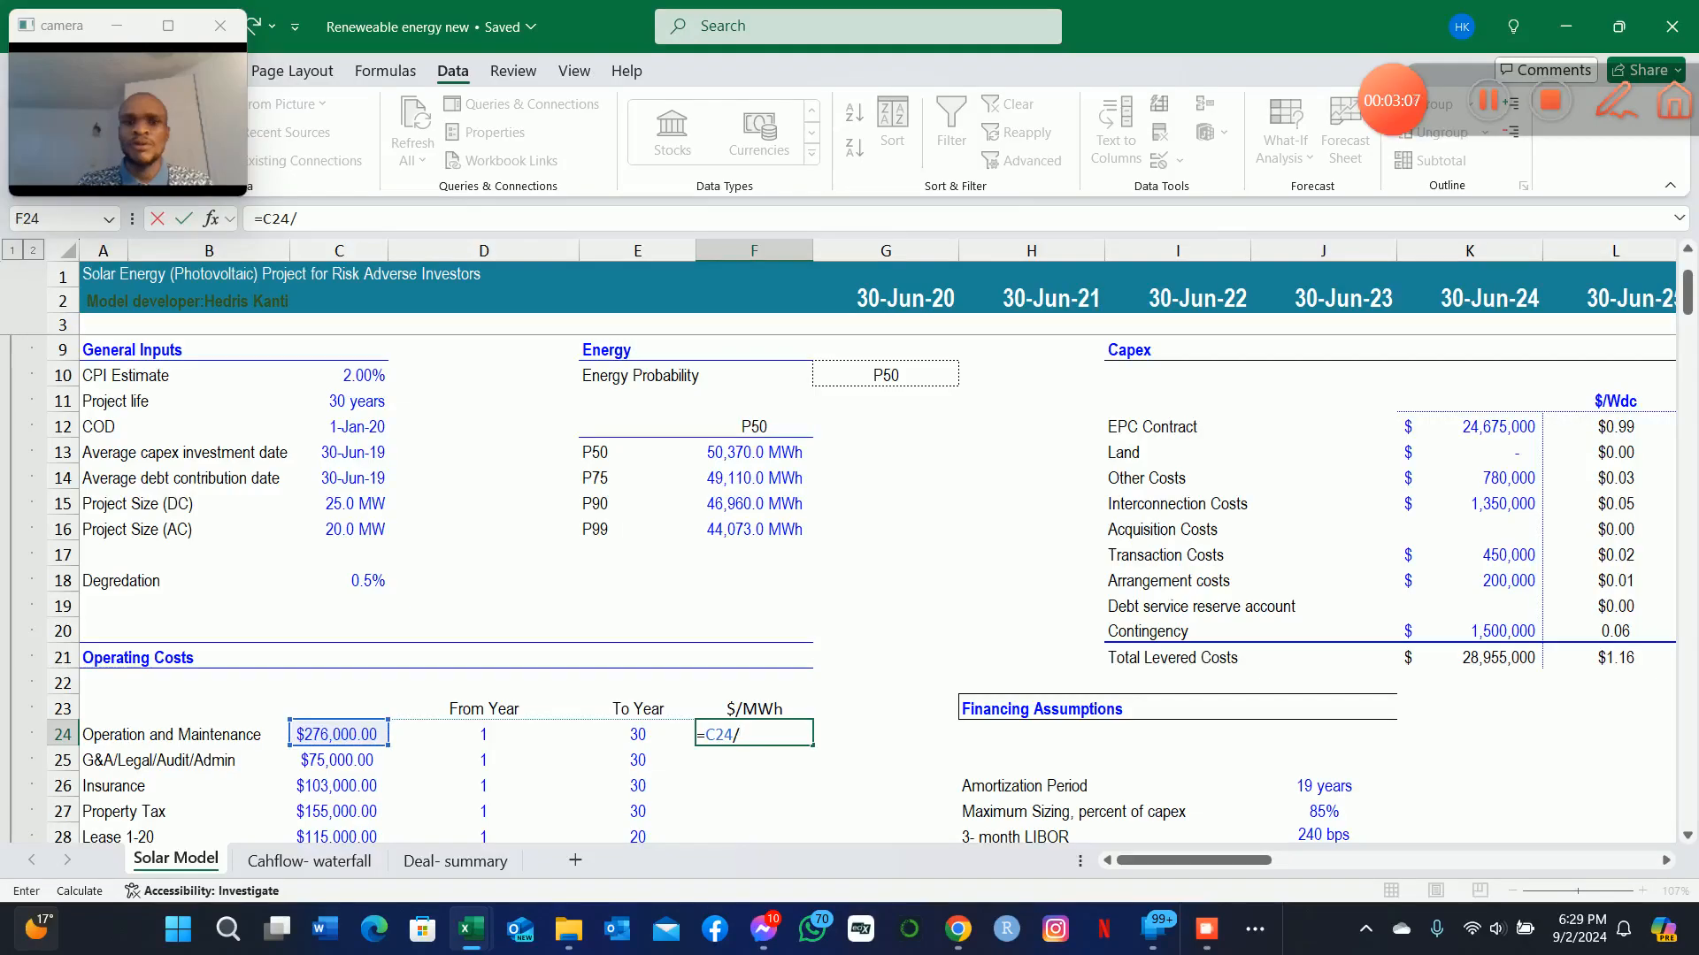
pyautogui.write('index(')
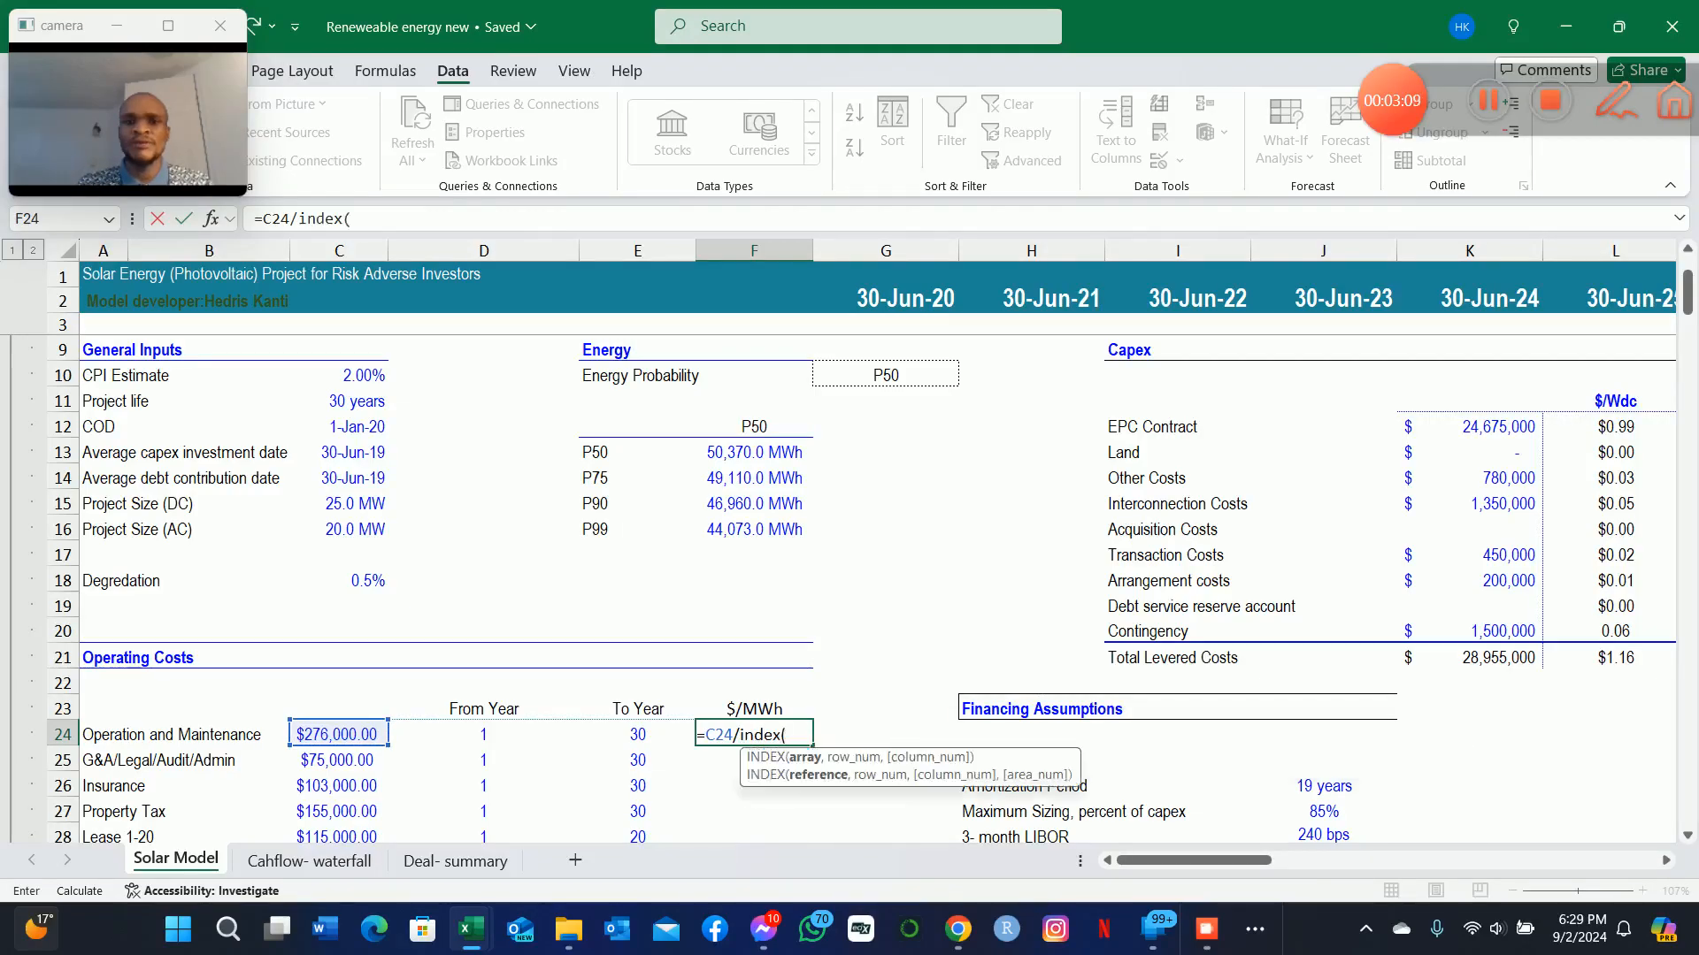
# Use the four energy outputs as the INDEX array with absolute references, $F$13:$F$16.
pyautogui.press('Up')
pyautogui.press('Up')
pyautogui.press('Up')
pyautogui.press('Up')
pyautogui.press('Up')
pyautogui.press('Up')
pyautogui.press('Up')
pyautogui.press('Up')
pyautogui.press('Up')
pyautogui.press('Up')
pyautogui.press('Up')
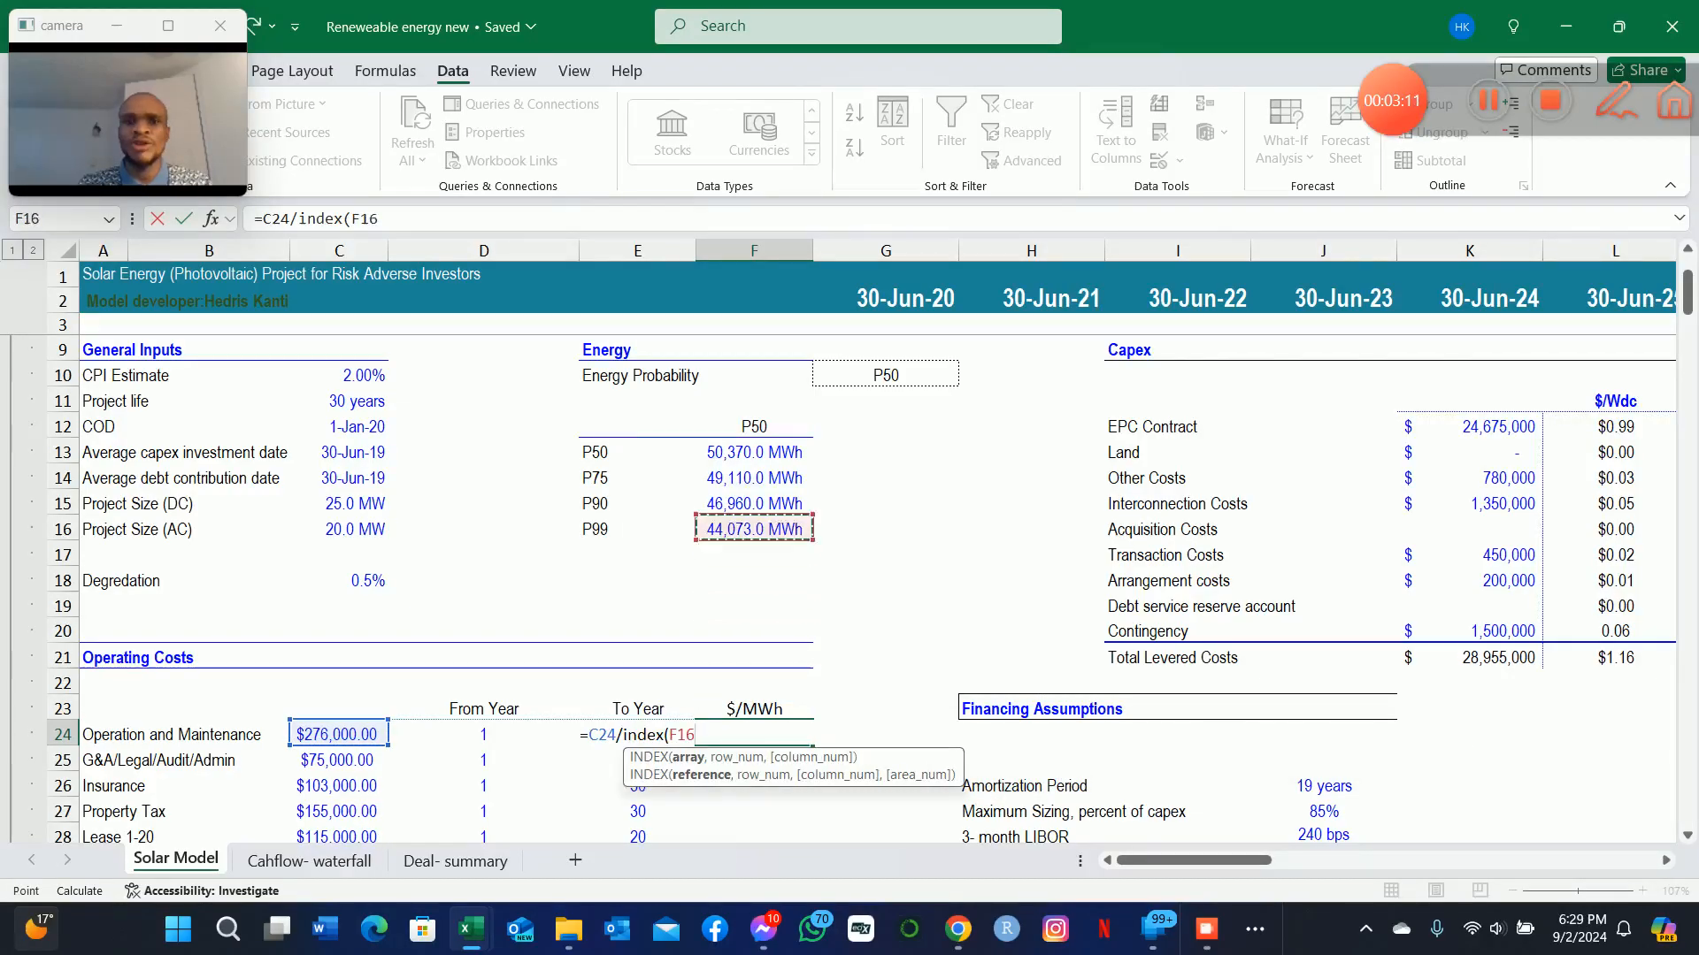
pyautogui.hotkey('shift', 'Down')
pyautogui.hotkey('shift', 'Down')
pyautogui.hotkey('shift', 'Down')
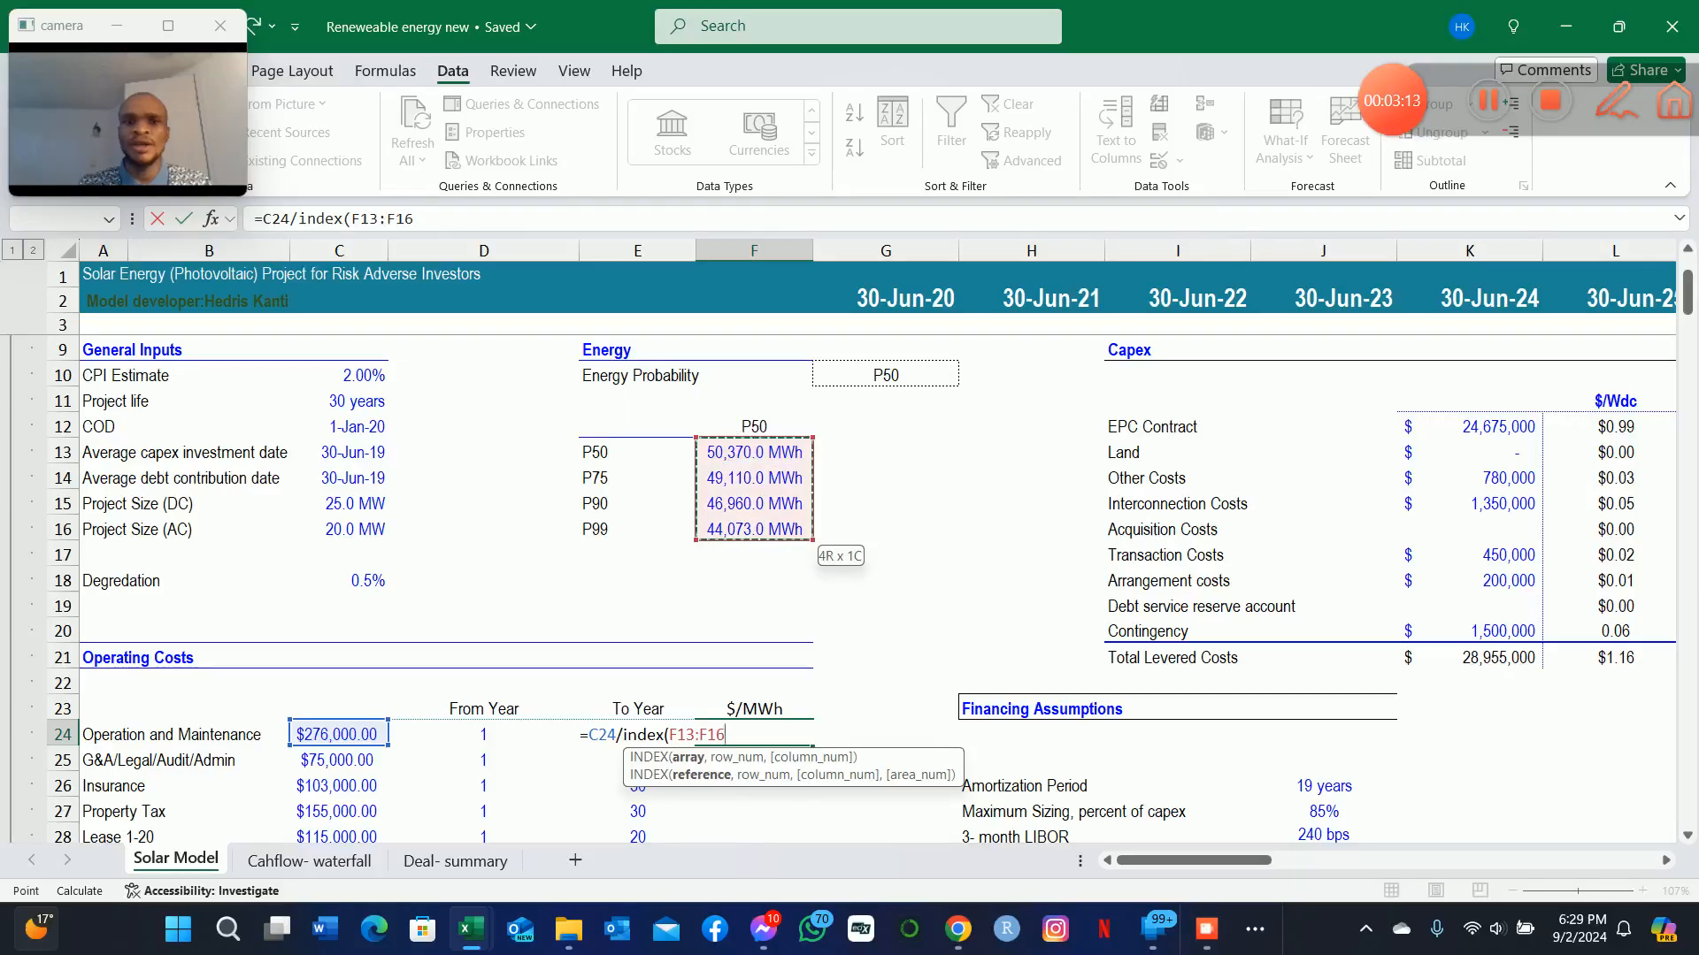
pyautogui.press('F4')
# Add a MATCH as the INDEX row number, with the Energy Probability cell $G$10 as its absolute lookup value.
pyautogui.write(',match')
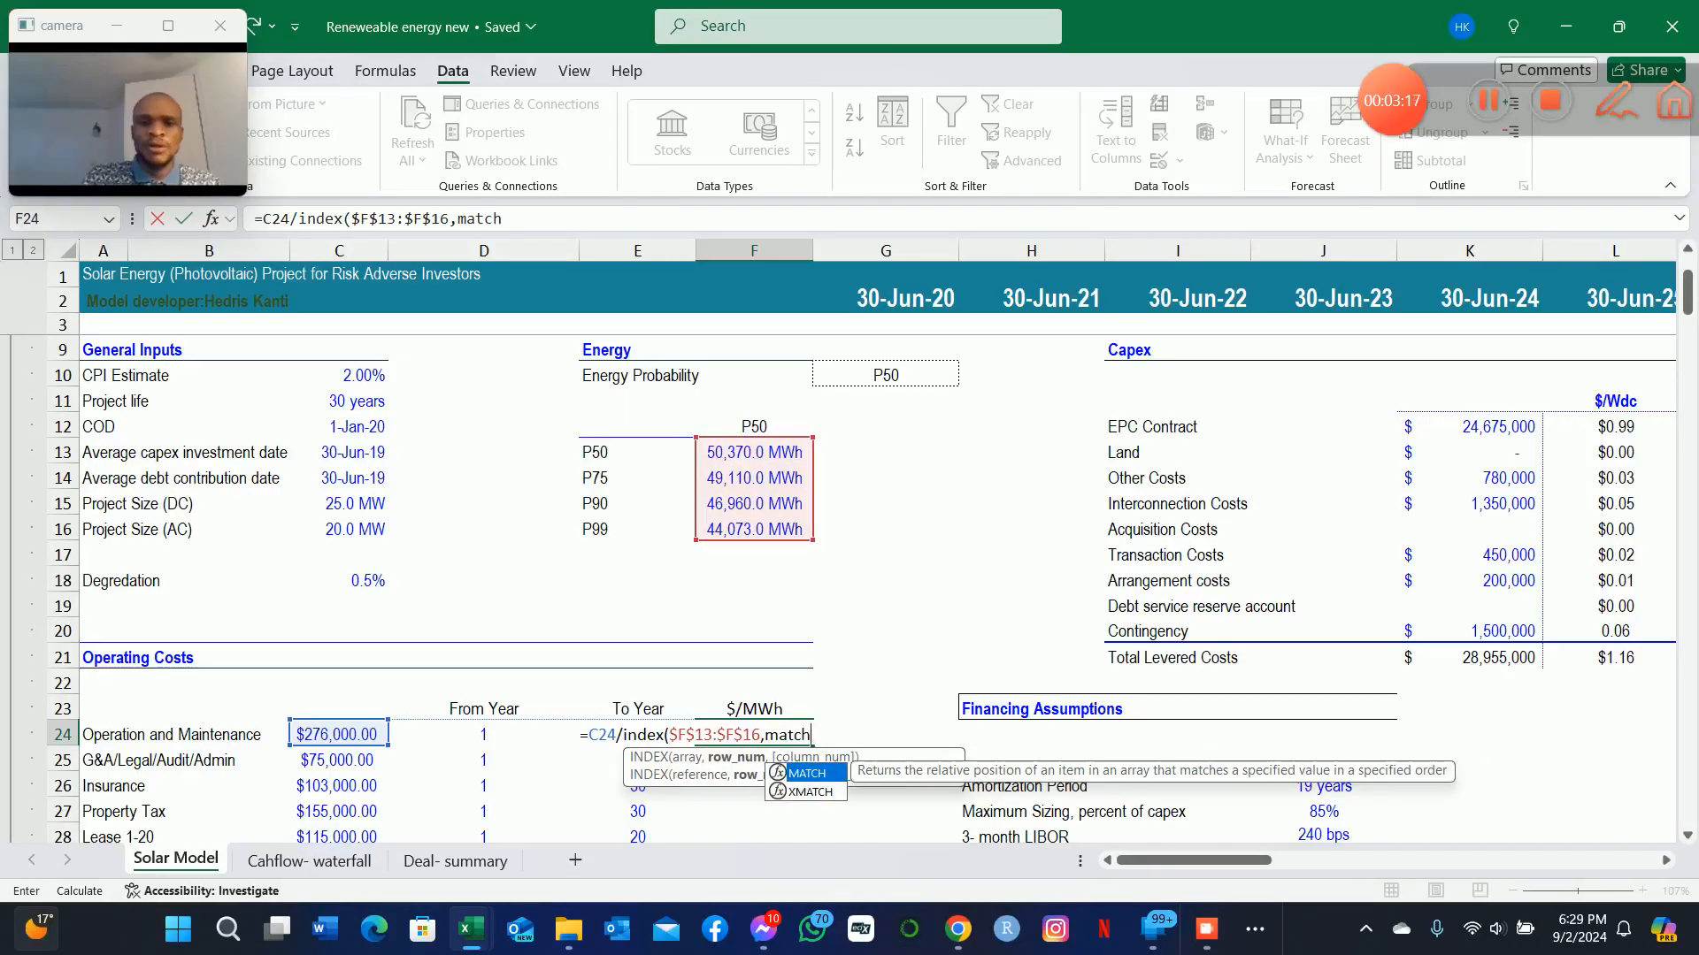
pyautogui.write('(')
pyautogui.press('Up')
pyautogui.press('Up')
pyautogui.press('Up')
pyautogui.press('Up')
pyautogui.press('Up')
pyautogui.press('Up')
pyautogui.press('Up')
pyautogui.press('Up')
pyautogui.press('Up')
pyautogui.press('Up')
pyautogui.press('Up')
pyautogui.press('Up')
pyautogui.press('Up')
pyautogui.press('Up')
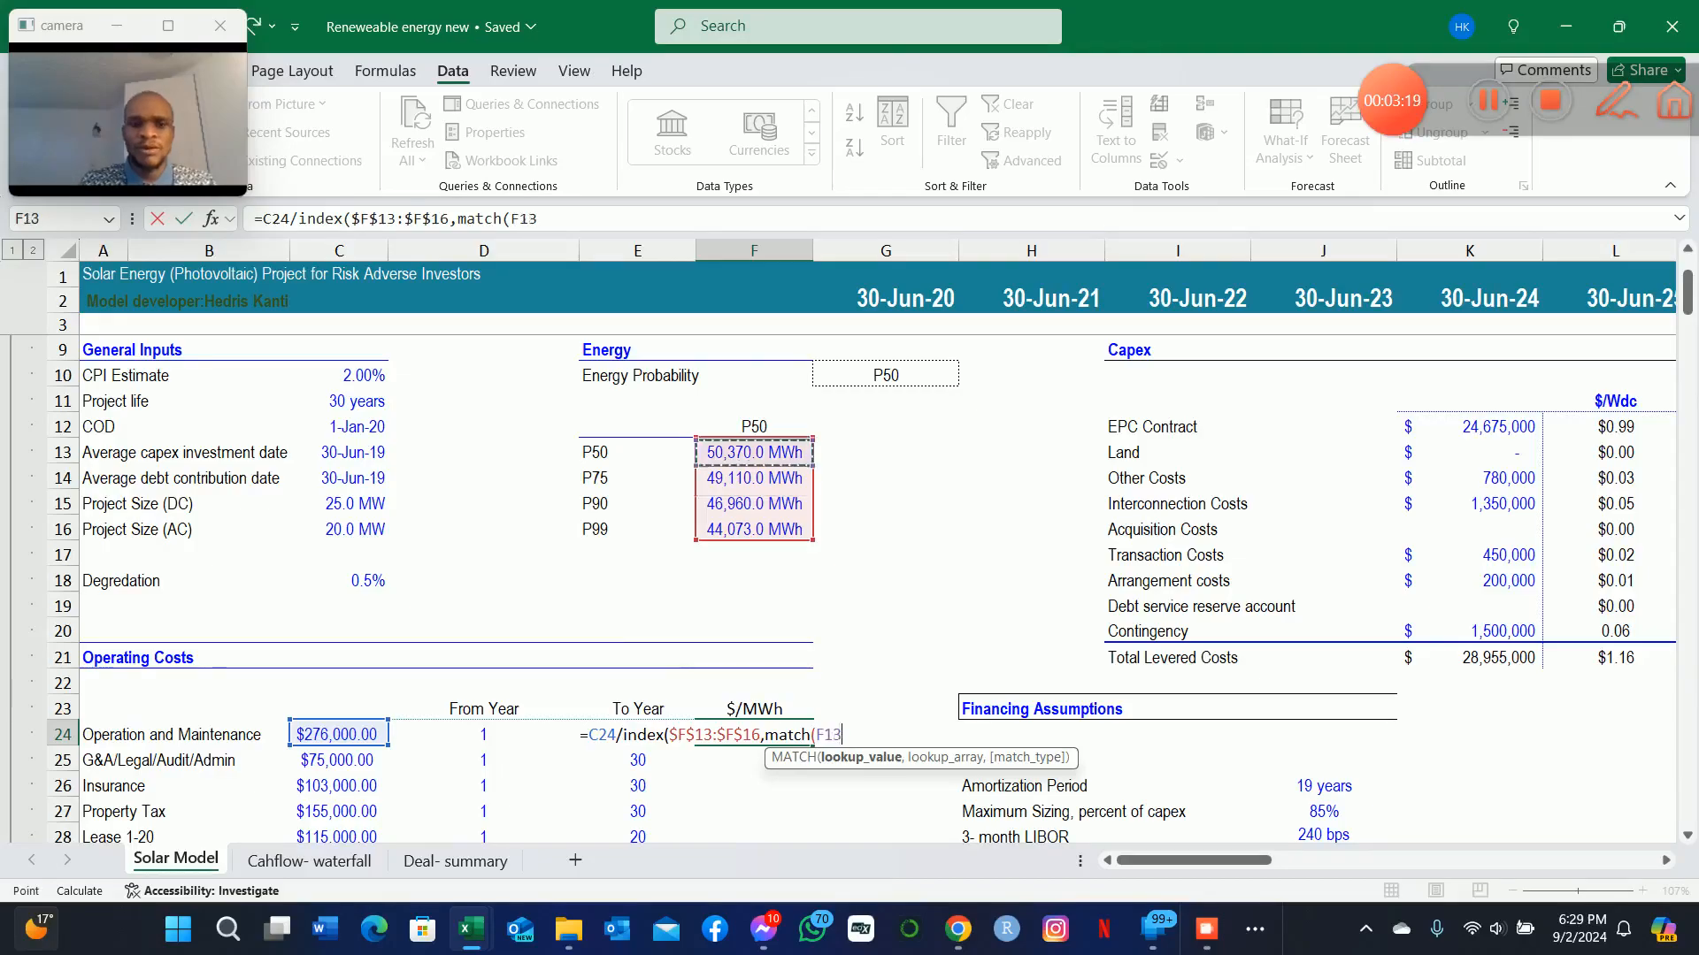
pyautogui.press('Right')
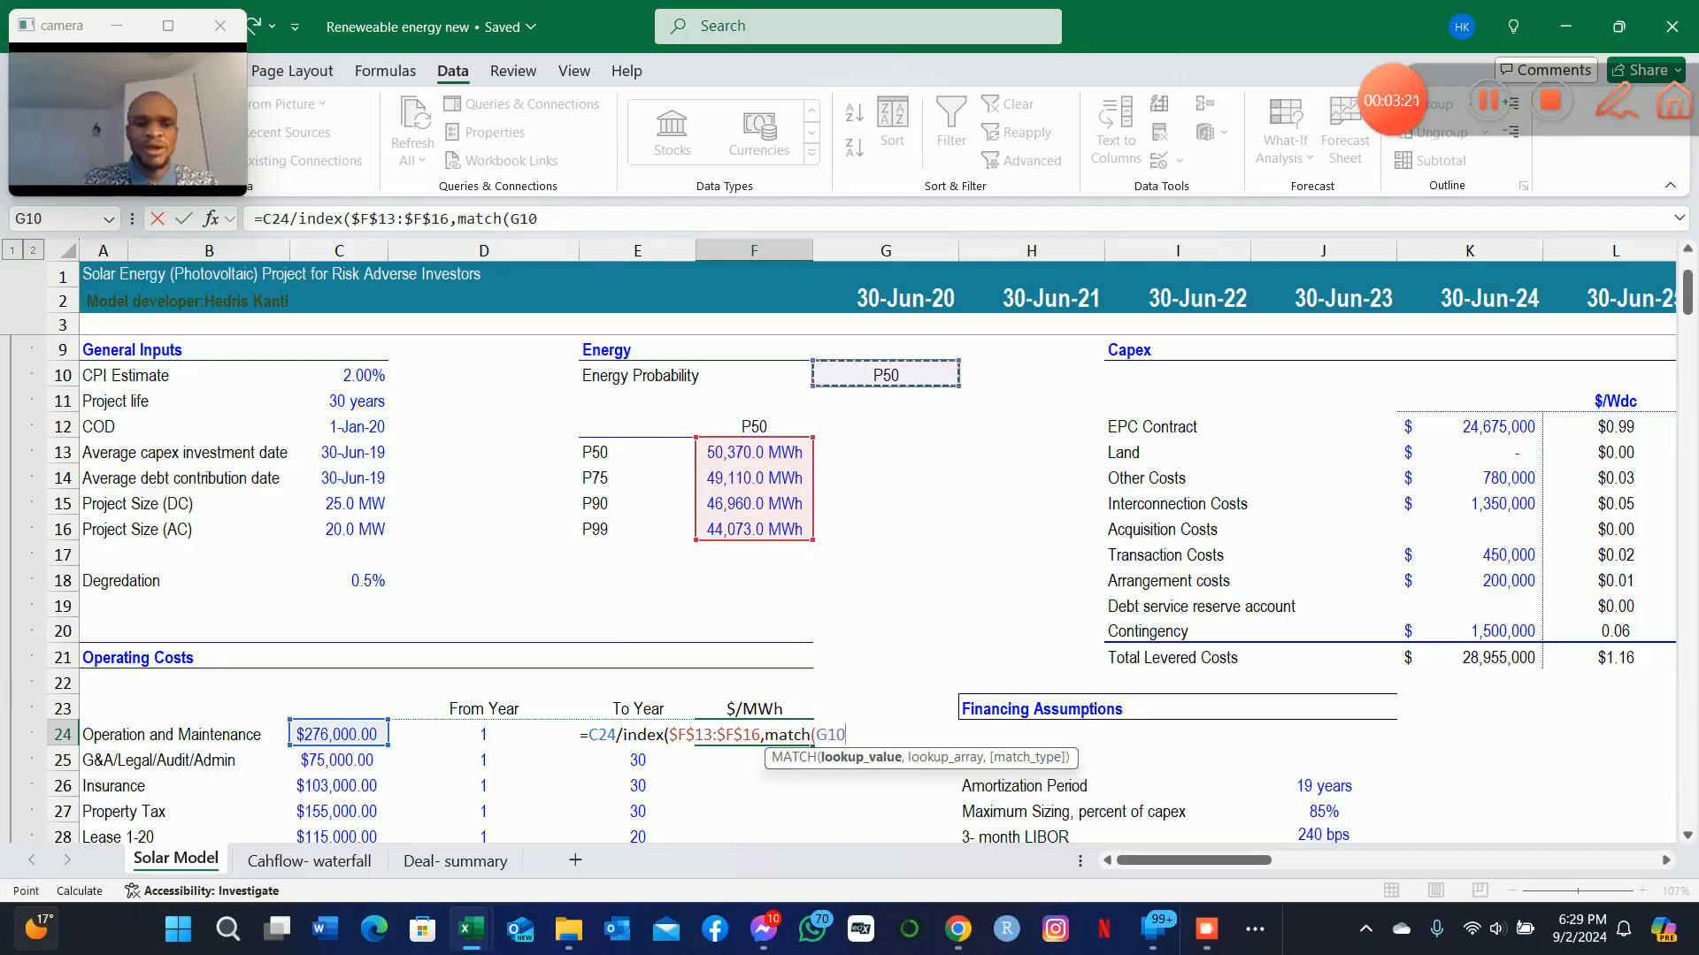
pyautogui.press('F4')
pyautogui.write(',')
# Complete the F24 formula with lookup array $E$13:$E$16 and exact match type 0, then enter it.
pyautogui.press('Up')
pyautogui.press('Up')
pyautogui.press('Up')
pyautogui.press('Up')
pyautogui.press('Up')
pyautogui.press('Up')
pyautogui.press('Up')
pyautogui.press('Up')
pyautogui.press('Up')
pyautogui.press('Up')
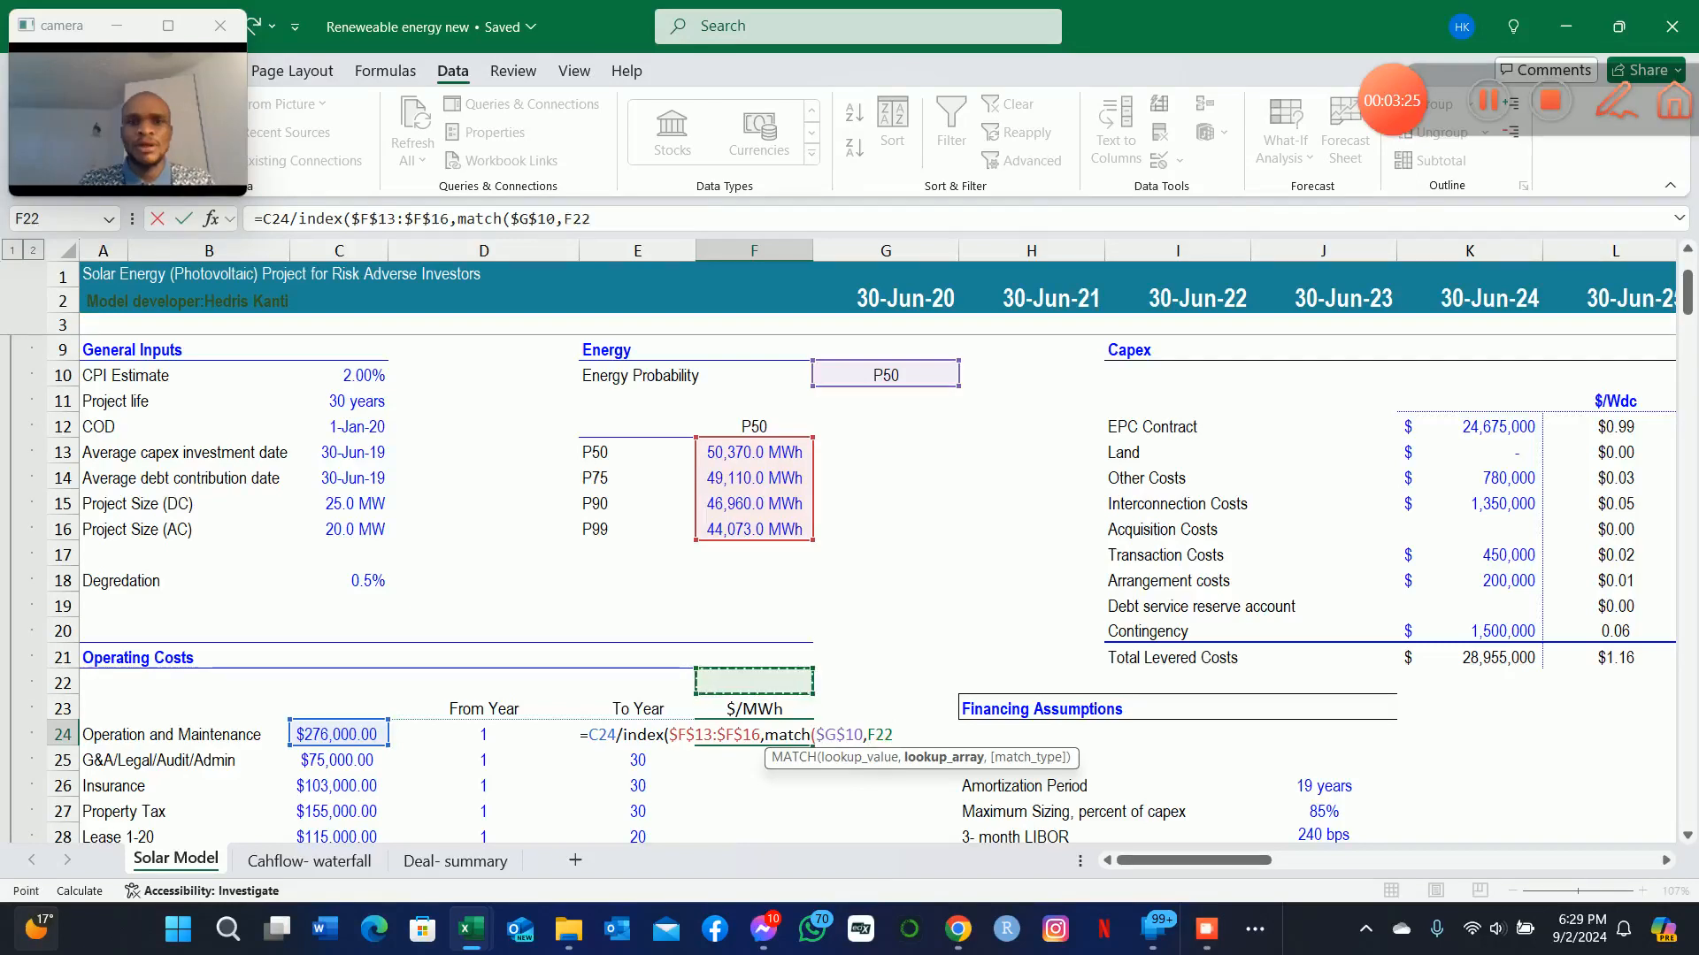
pyautogui.press('Up')
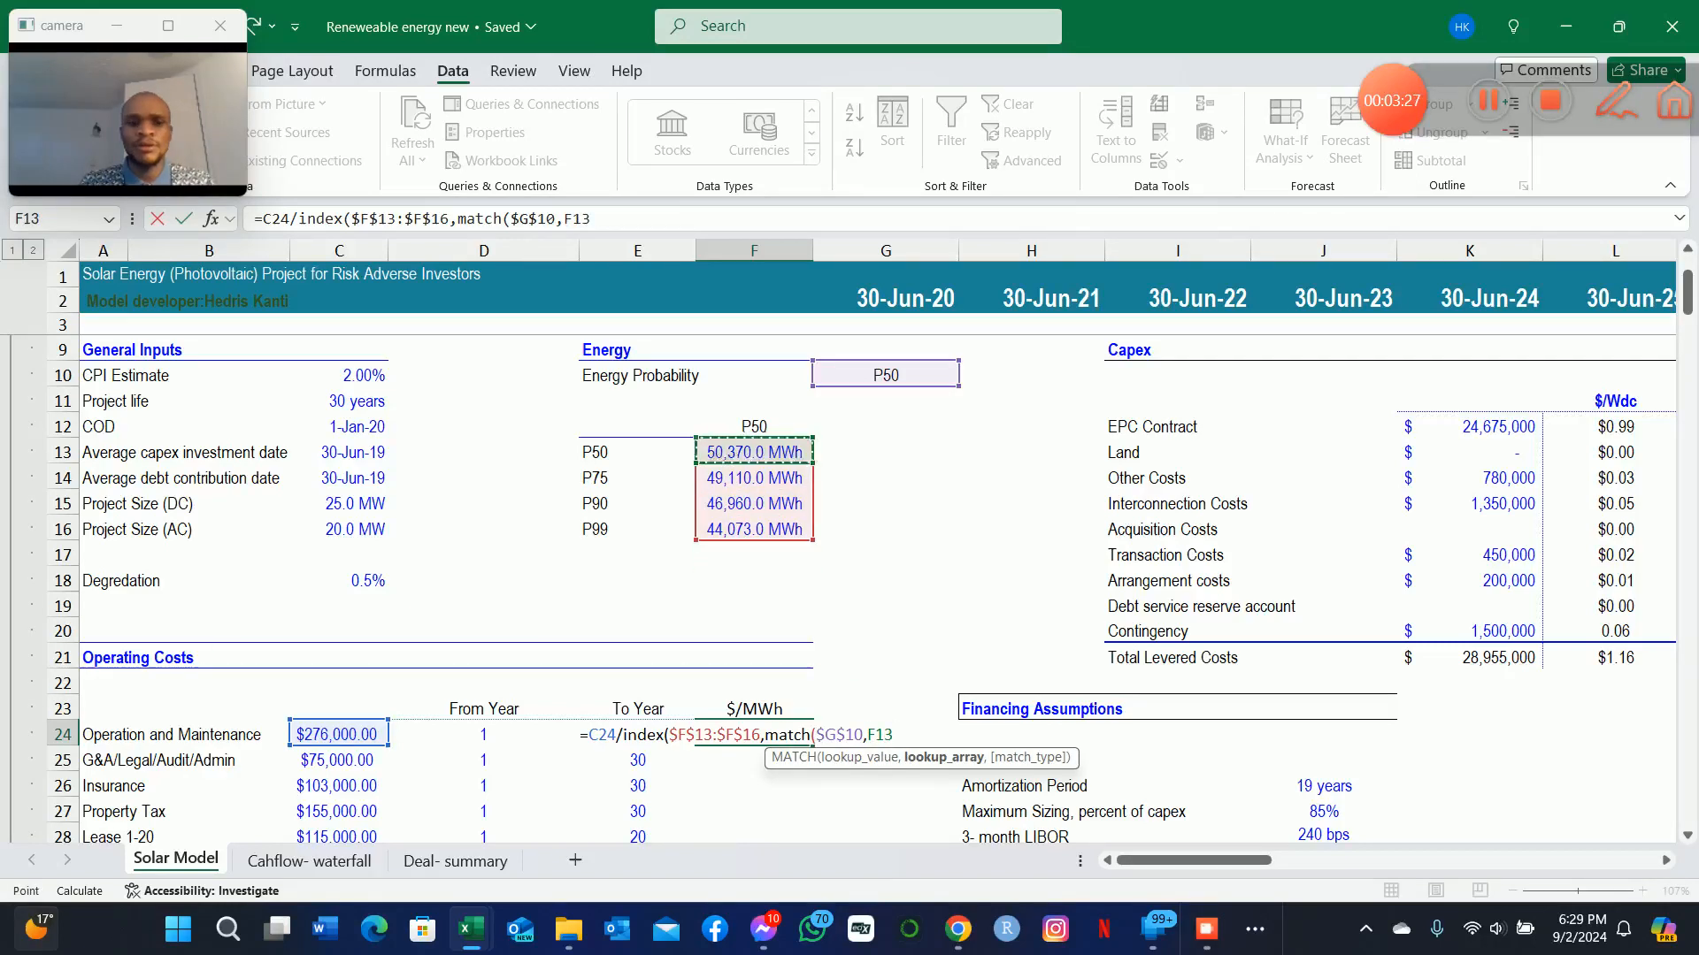
pyautogui.press('Left')
pyautogui.hotkey('shift', 'Down')
pyautogui.hotkey('shift', 'Down')
pyautogui.hotkey('shift', 'Down')
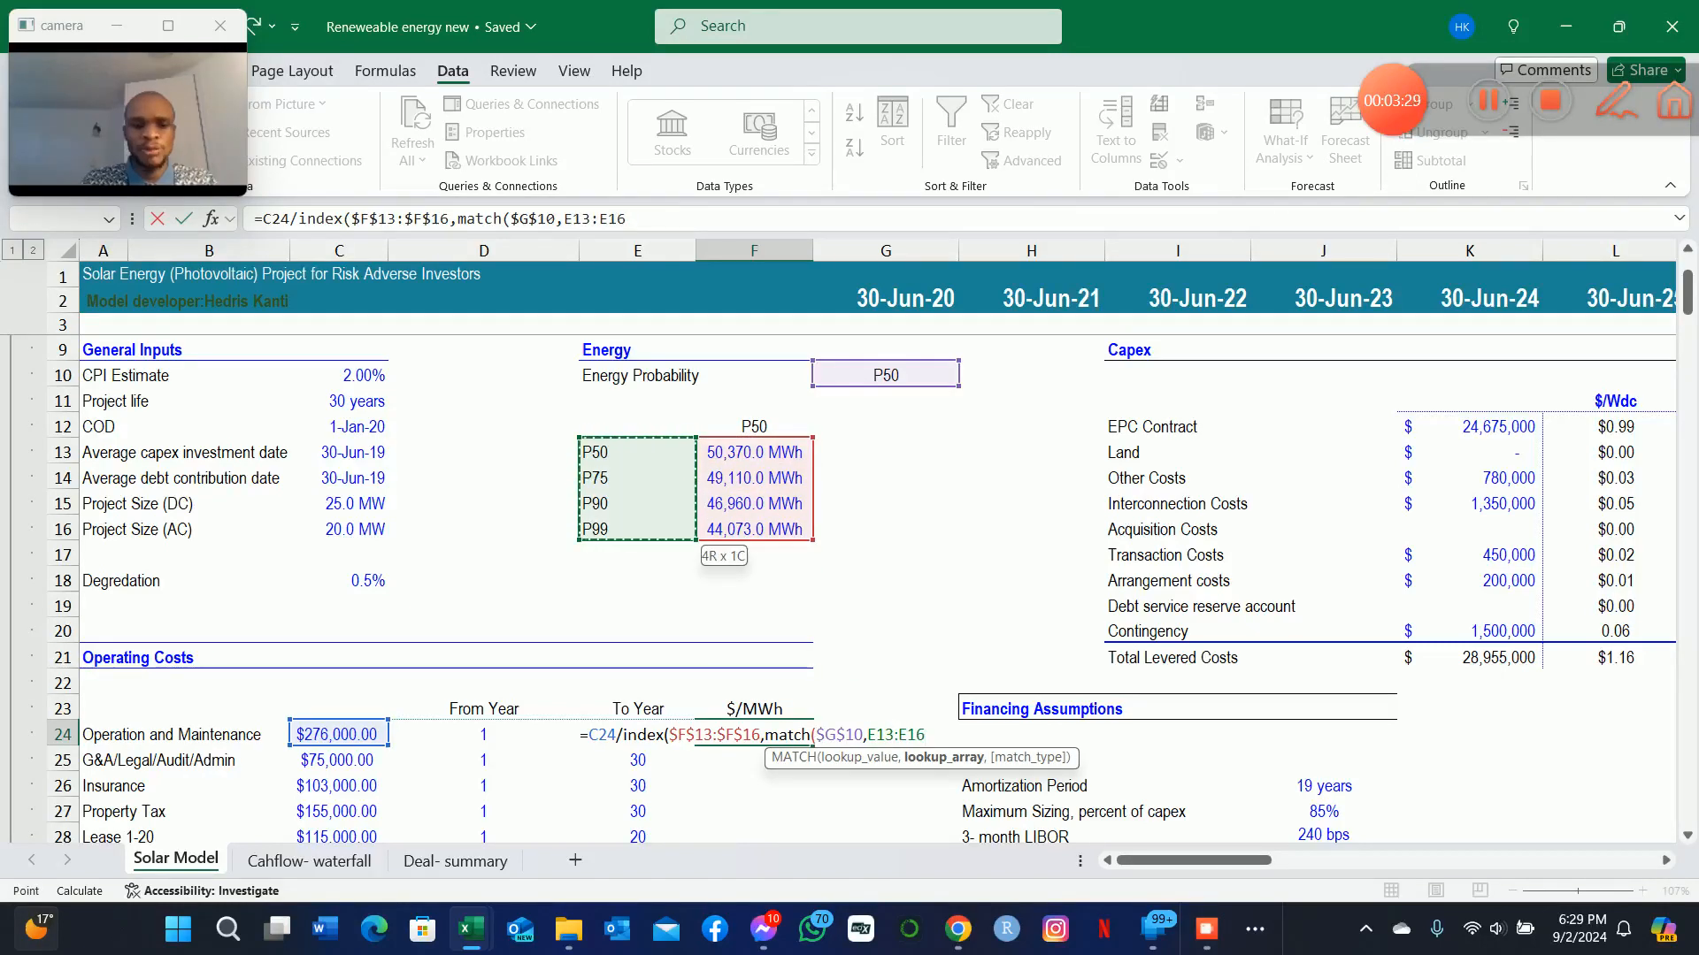
pyautogui.press('F4')
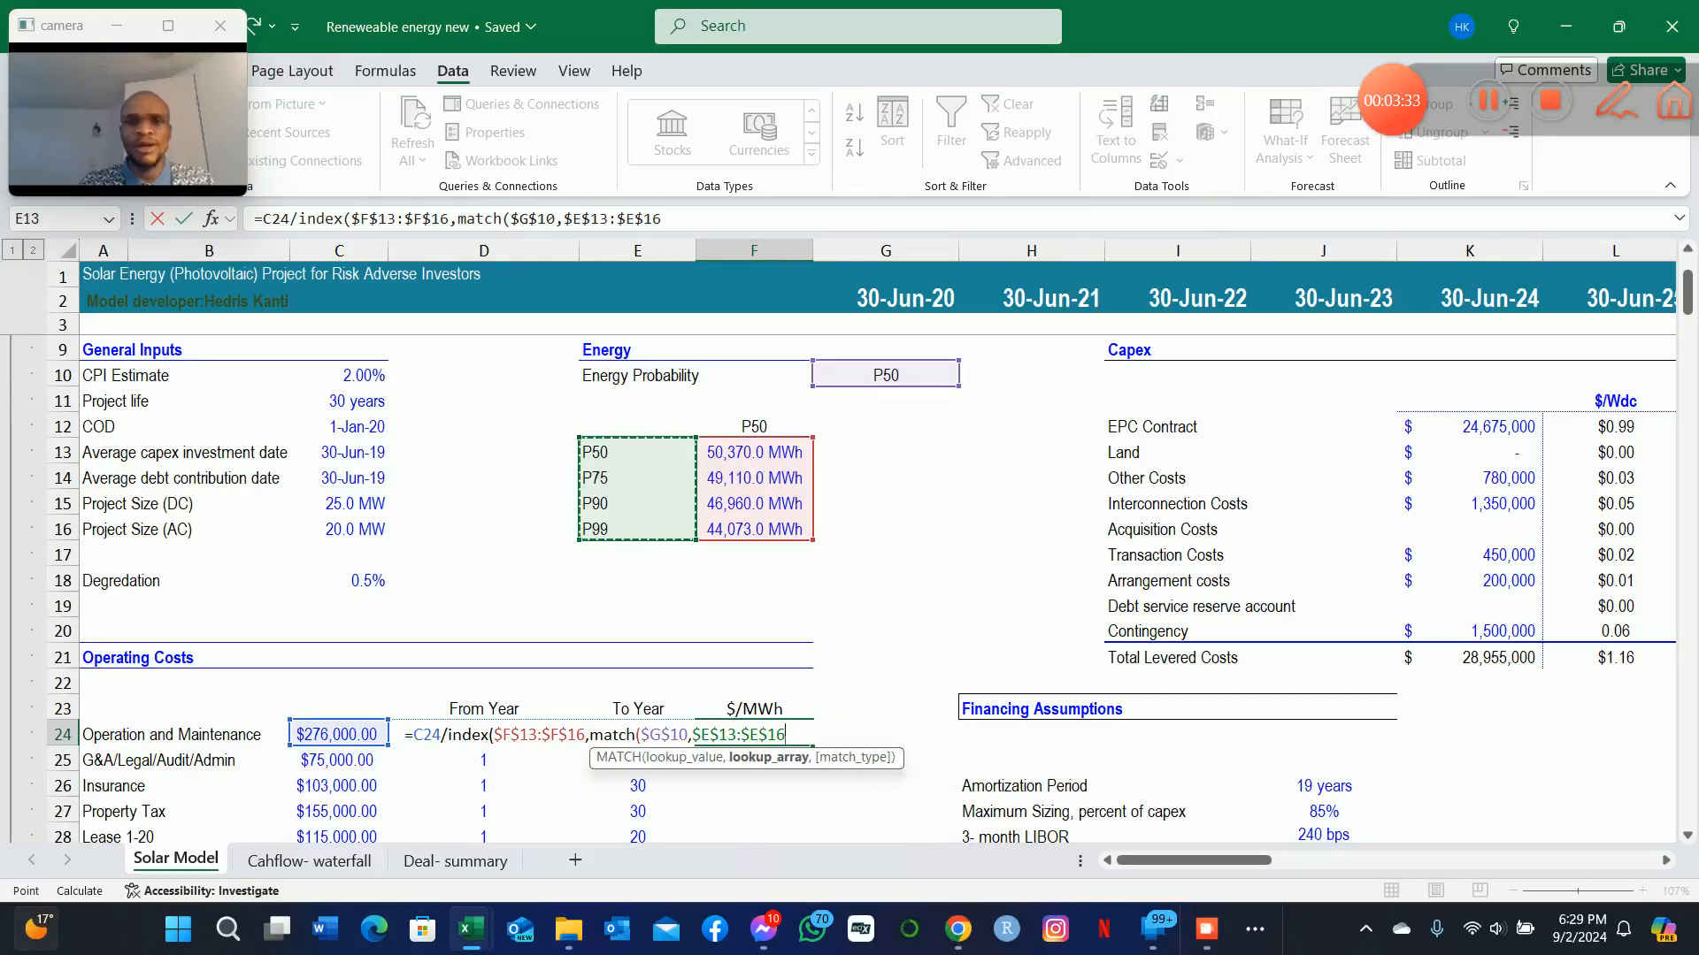
pyautogui.write(',0')
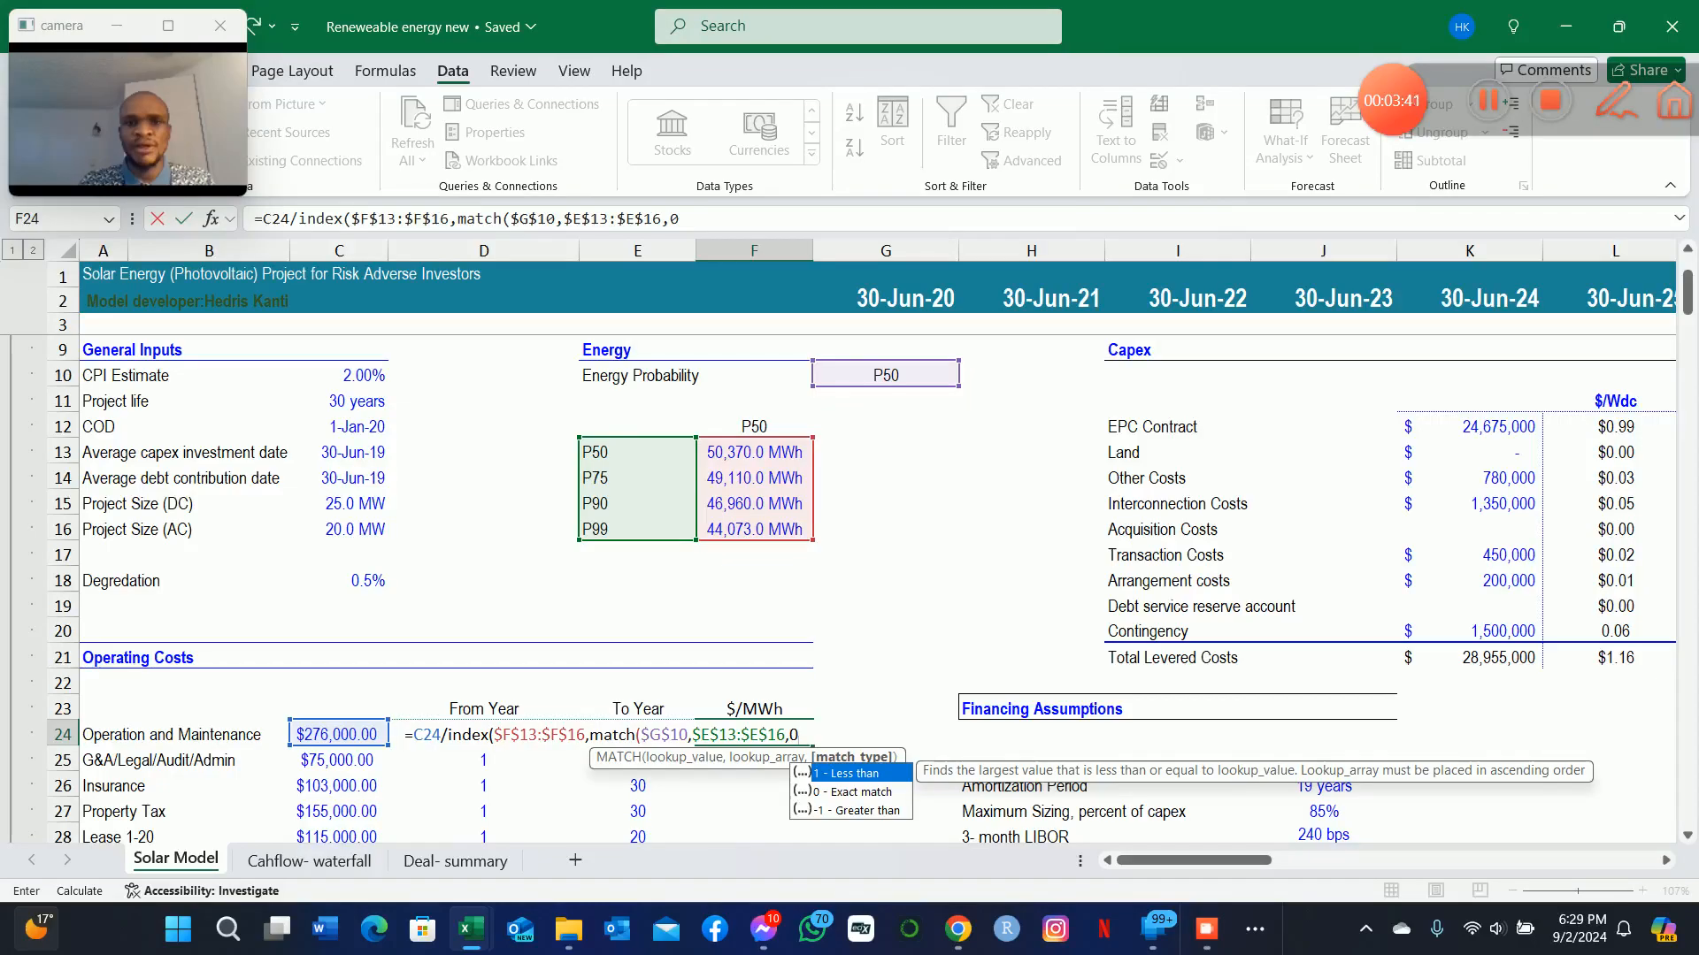
pyautogui.write(')')
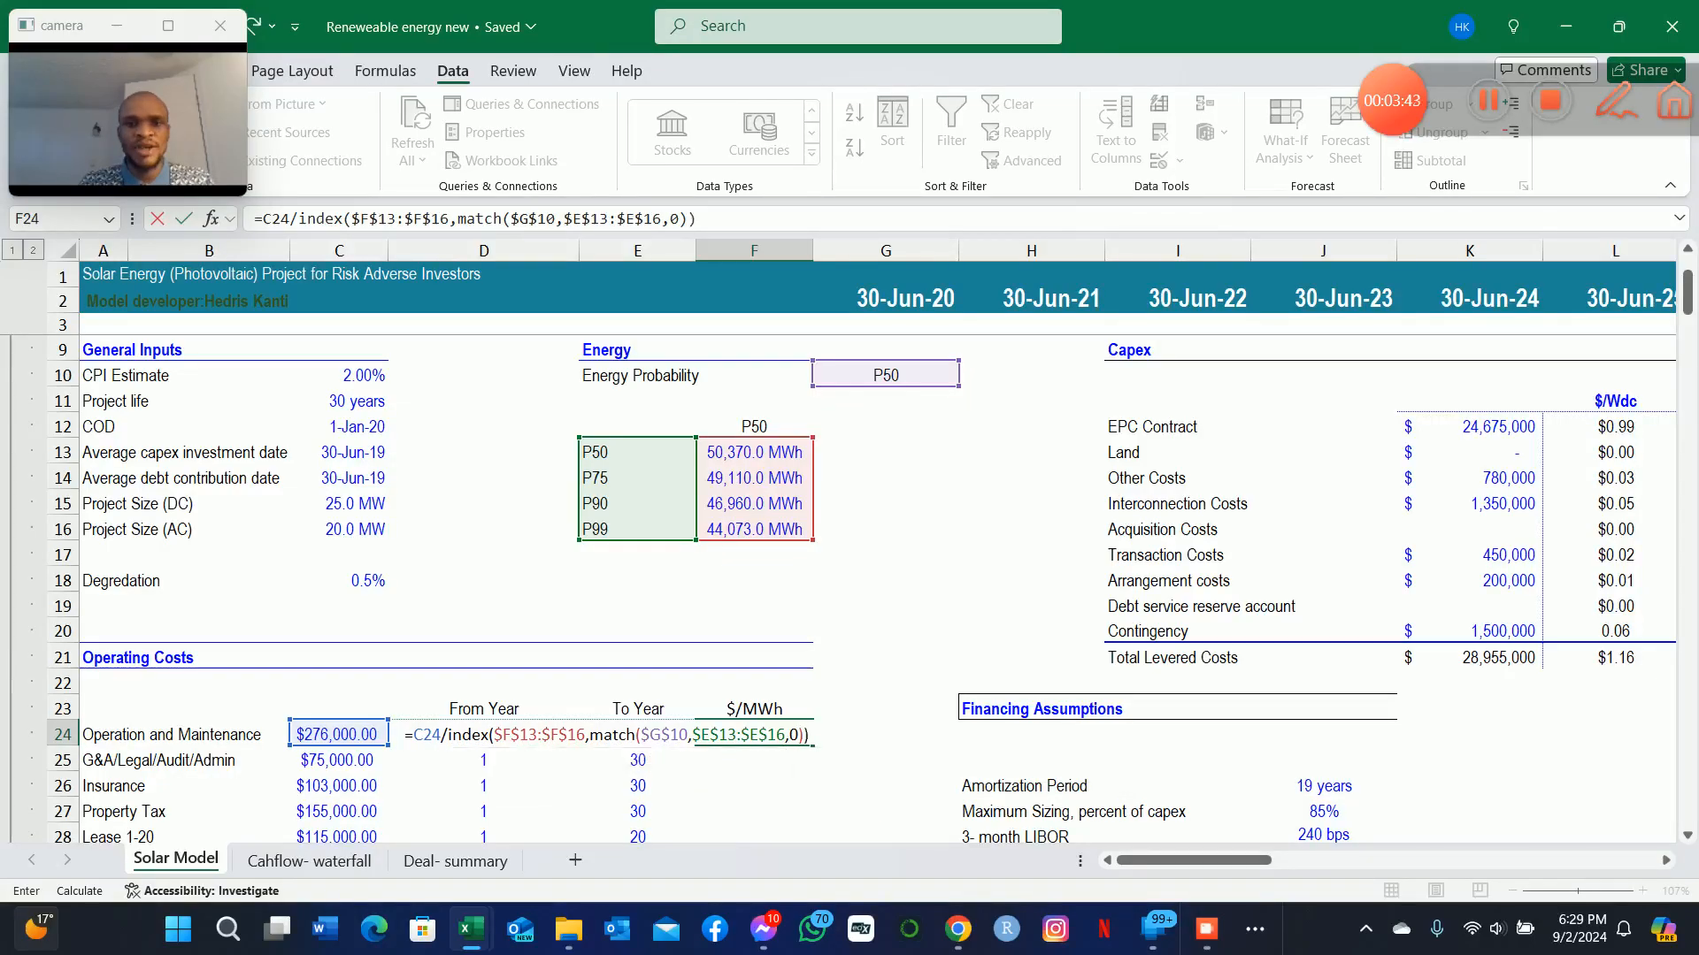
pyautogui.press('Return')
# Copy the $/MWh formula from F24 down through the Contingency row, F24:F32.
pyautogui.scroll(-1, 862, 478)
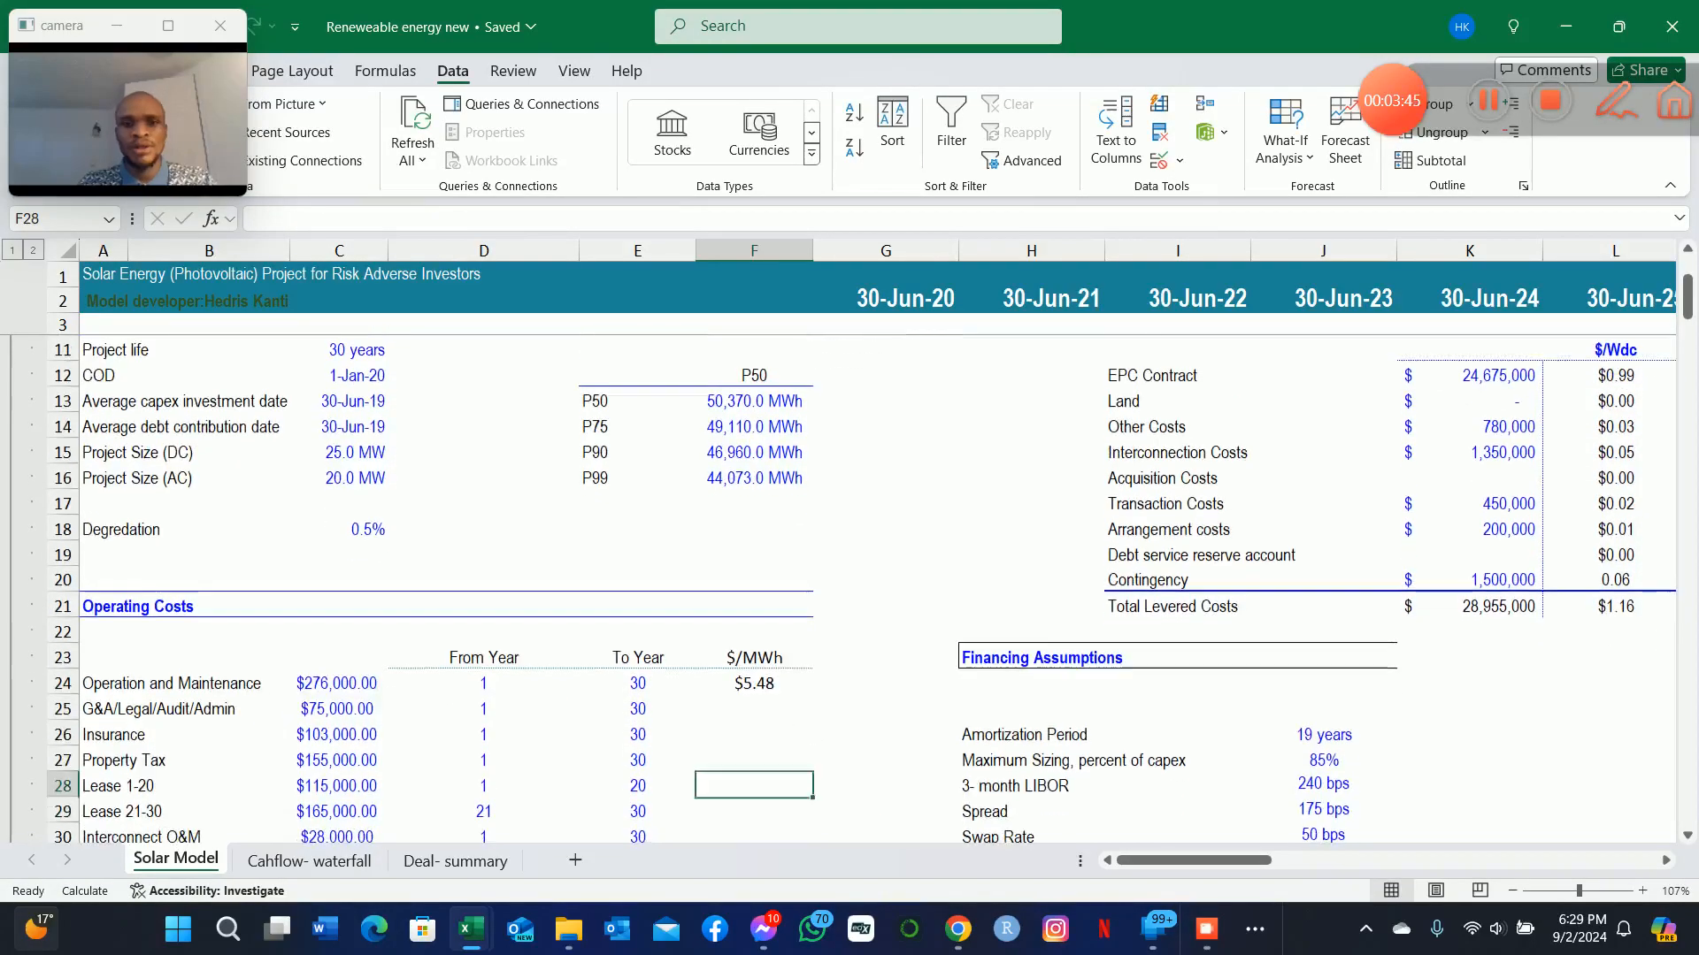
pyautogui.press('Up')
pyautogui.hotkey('ctrl', 'c')
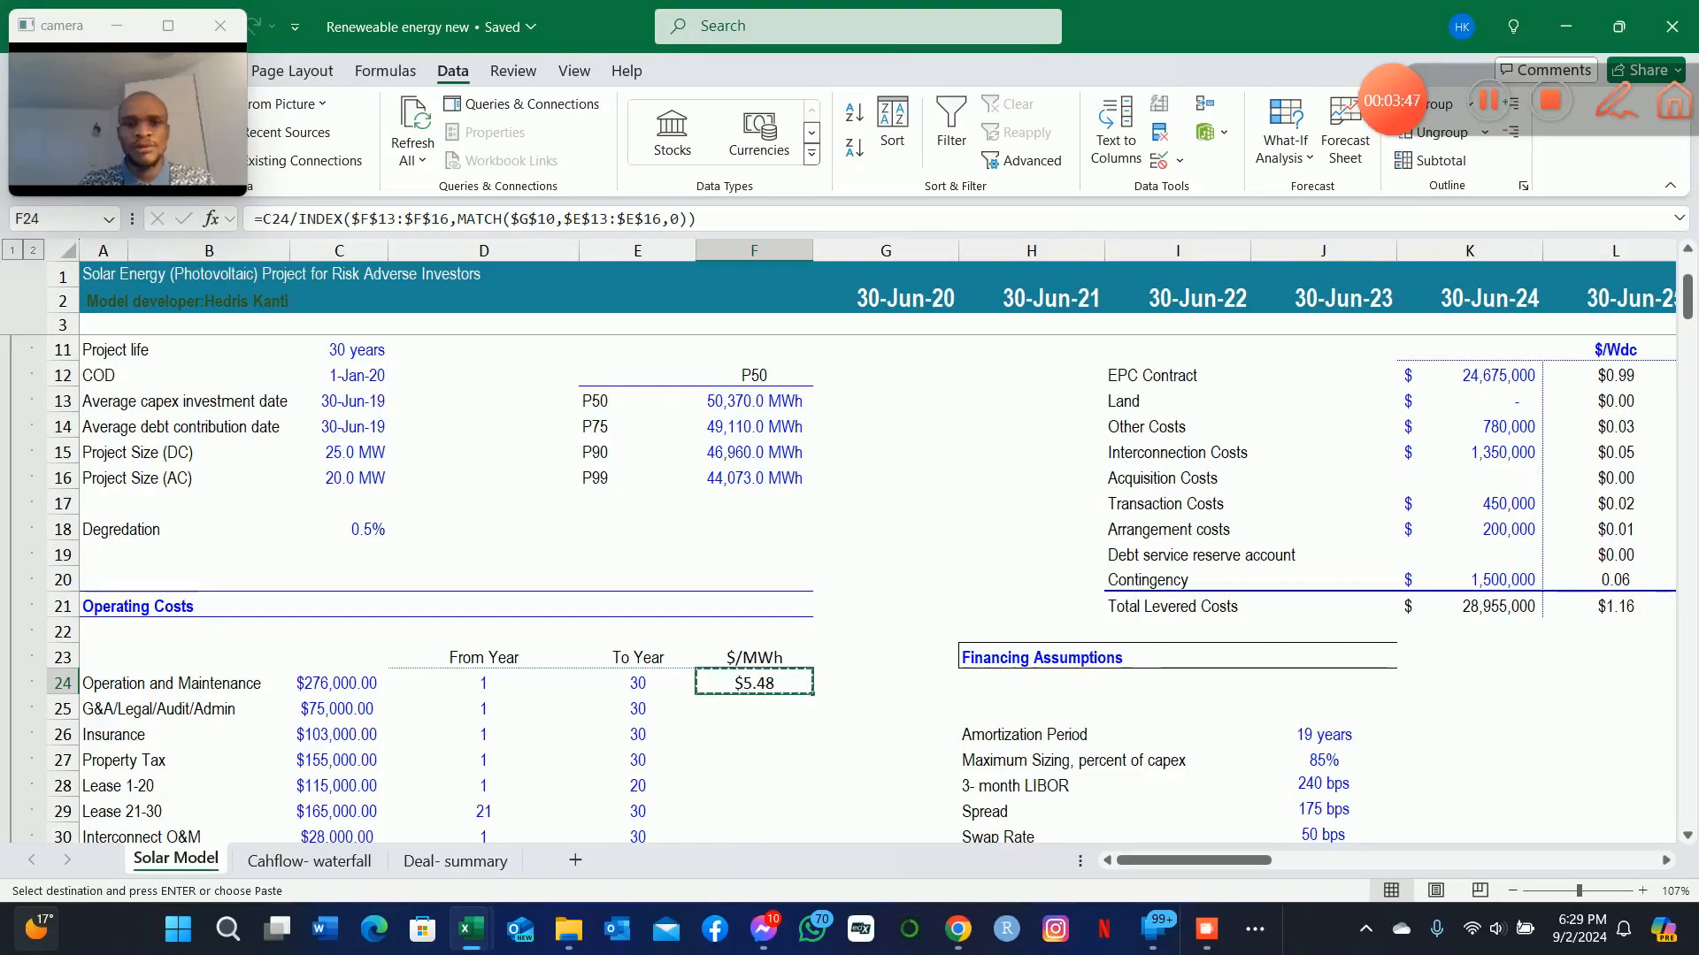
pyautogui.hotkey('shift', 'Down')
pyautogui.hotkey('shift', 'Down')
pyautogui.hotkey('shift', 'Down')
pyautogui.hotkey('shift', 'Down')
pyautogui.hotkey('shift', 'Down')
pyautogui.hotkey('shift', 'Down')
pyautogui.hotkey('shift', 'Down')
pyautogui.scroll(-1, 864, 478)
pyautogui.hotkey('shift', 'Down')
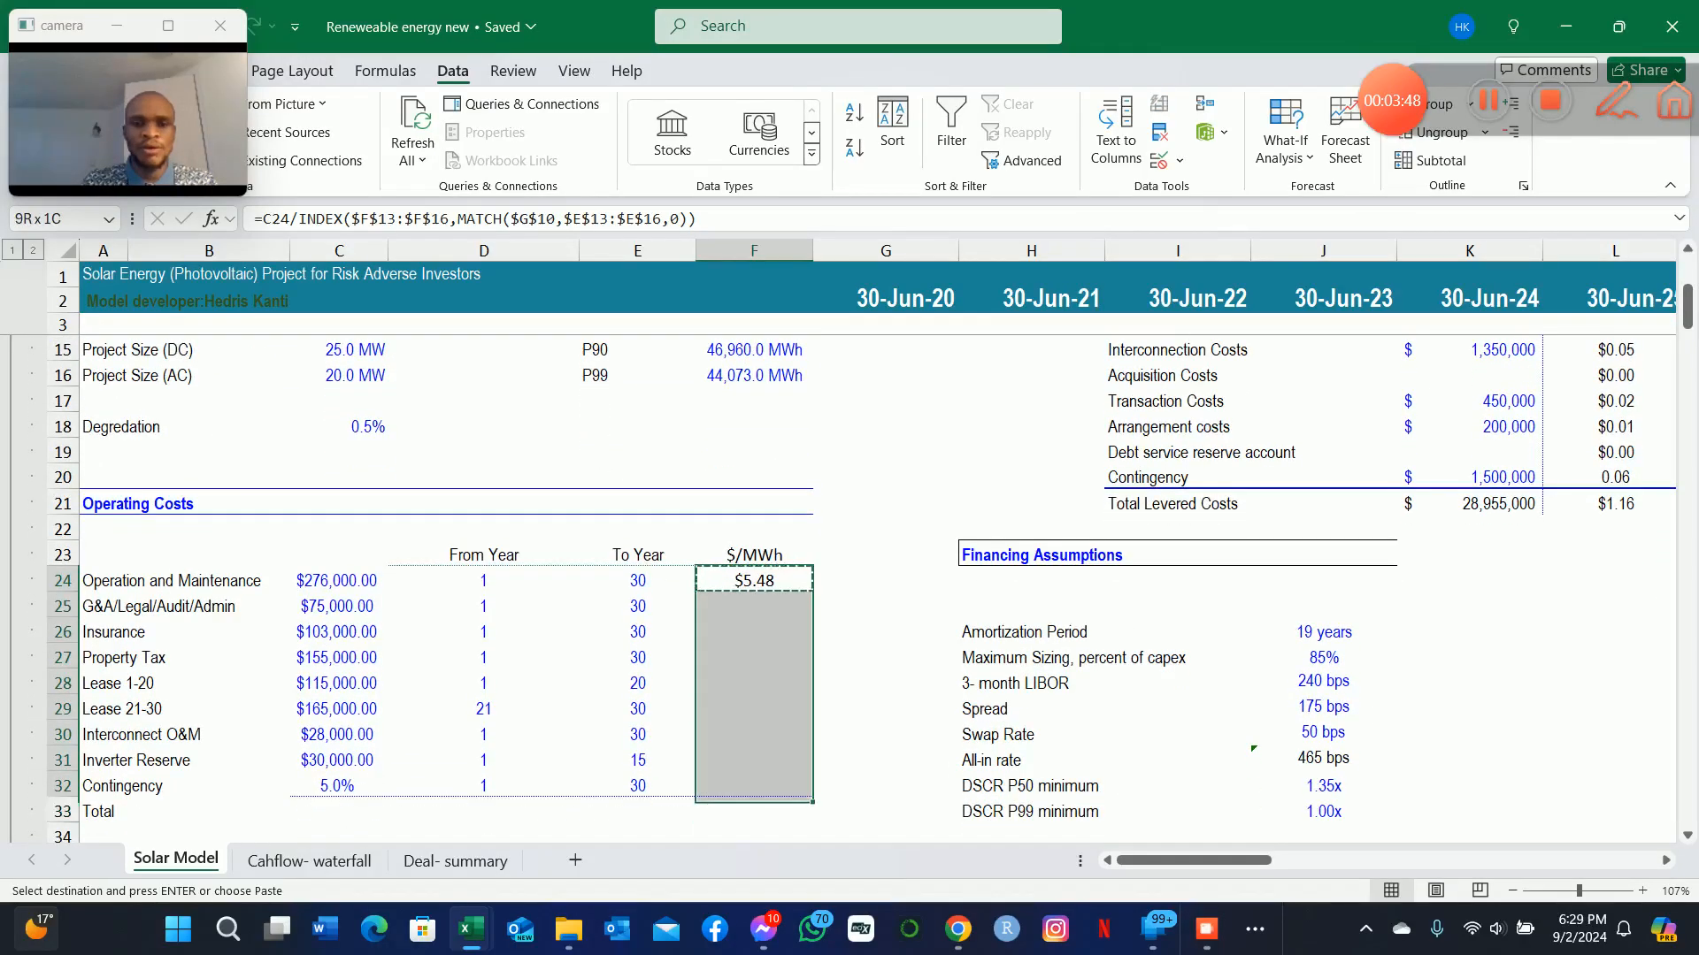
pyautogui.hotkey('ctrl', 'v')
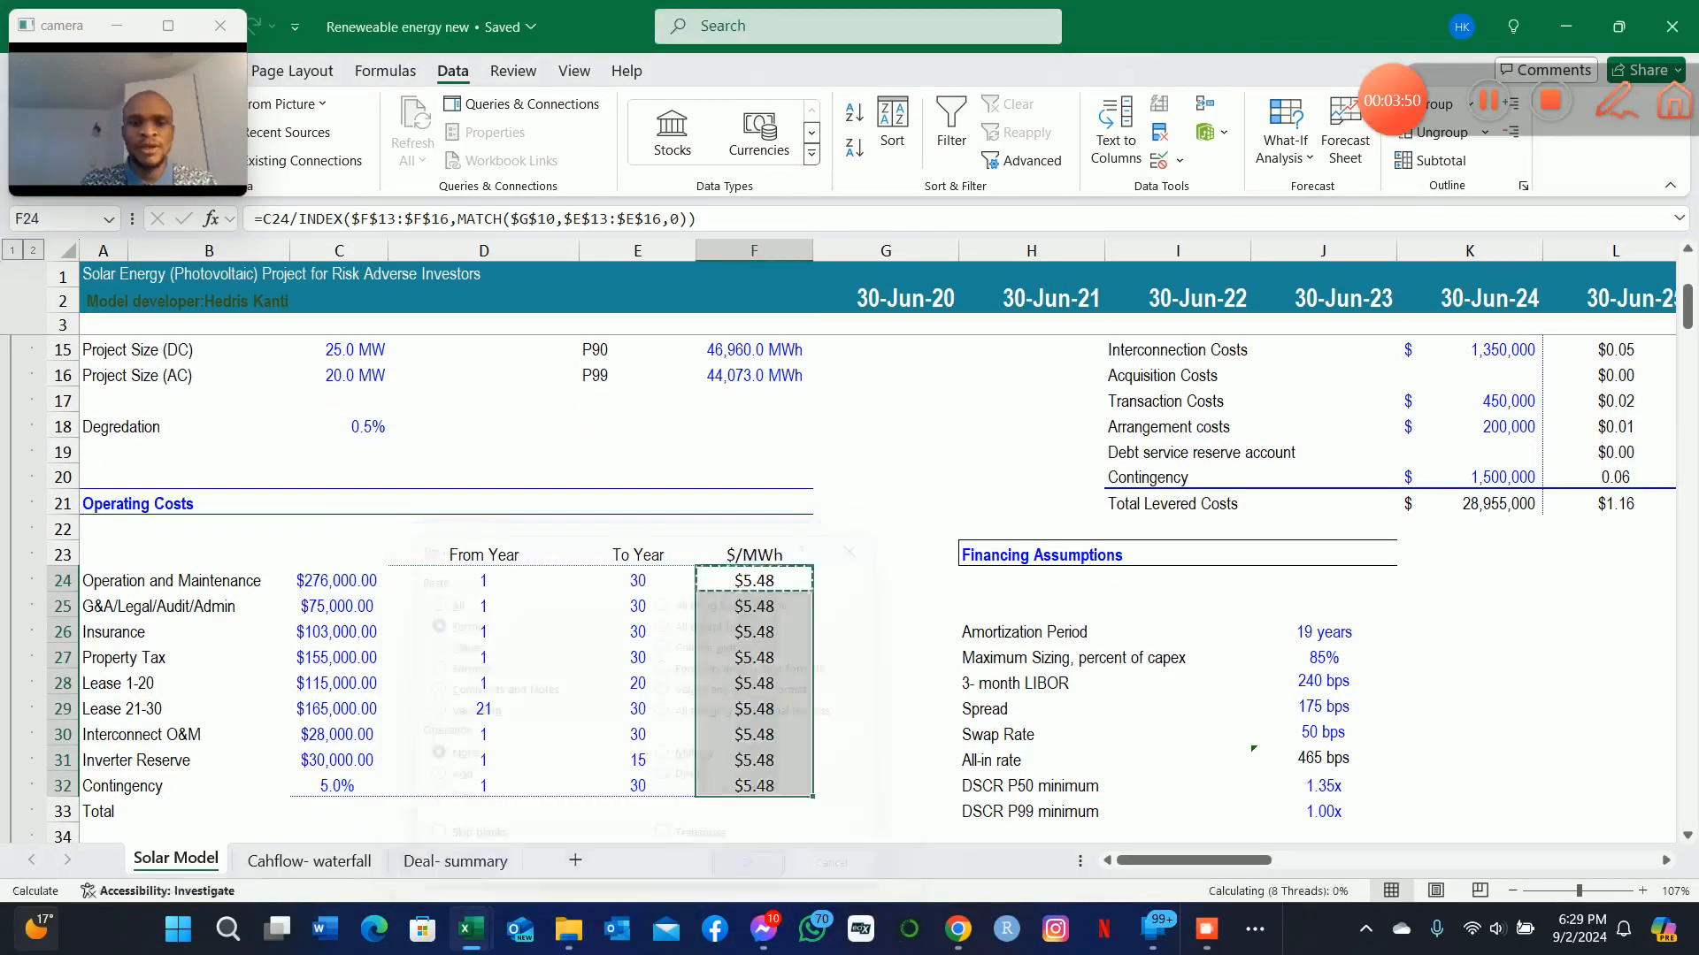
# Sum the operating costs' $/MWh column in the Total row, F33, with AutoSum.
pyautogui.press('Down')
pyautogui.press('Down')
pyautogui.press('Down')
pyautogui.press('Down')
pyautogui.press('Down')
pyautogui.press('Down')
pyautogui.press('Down')
pyautogui.press('Down')
pyautogui.press('Down')
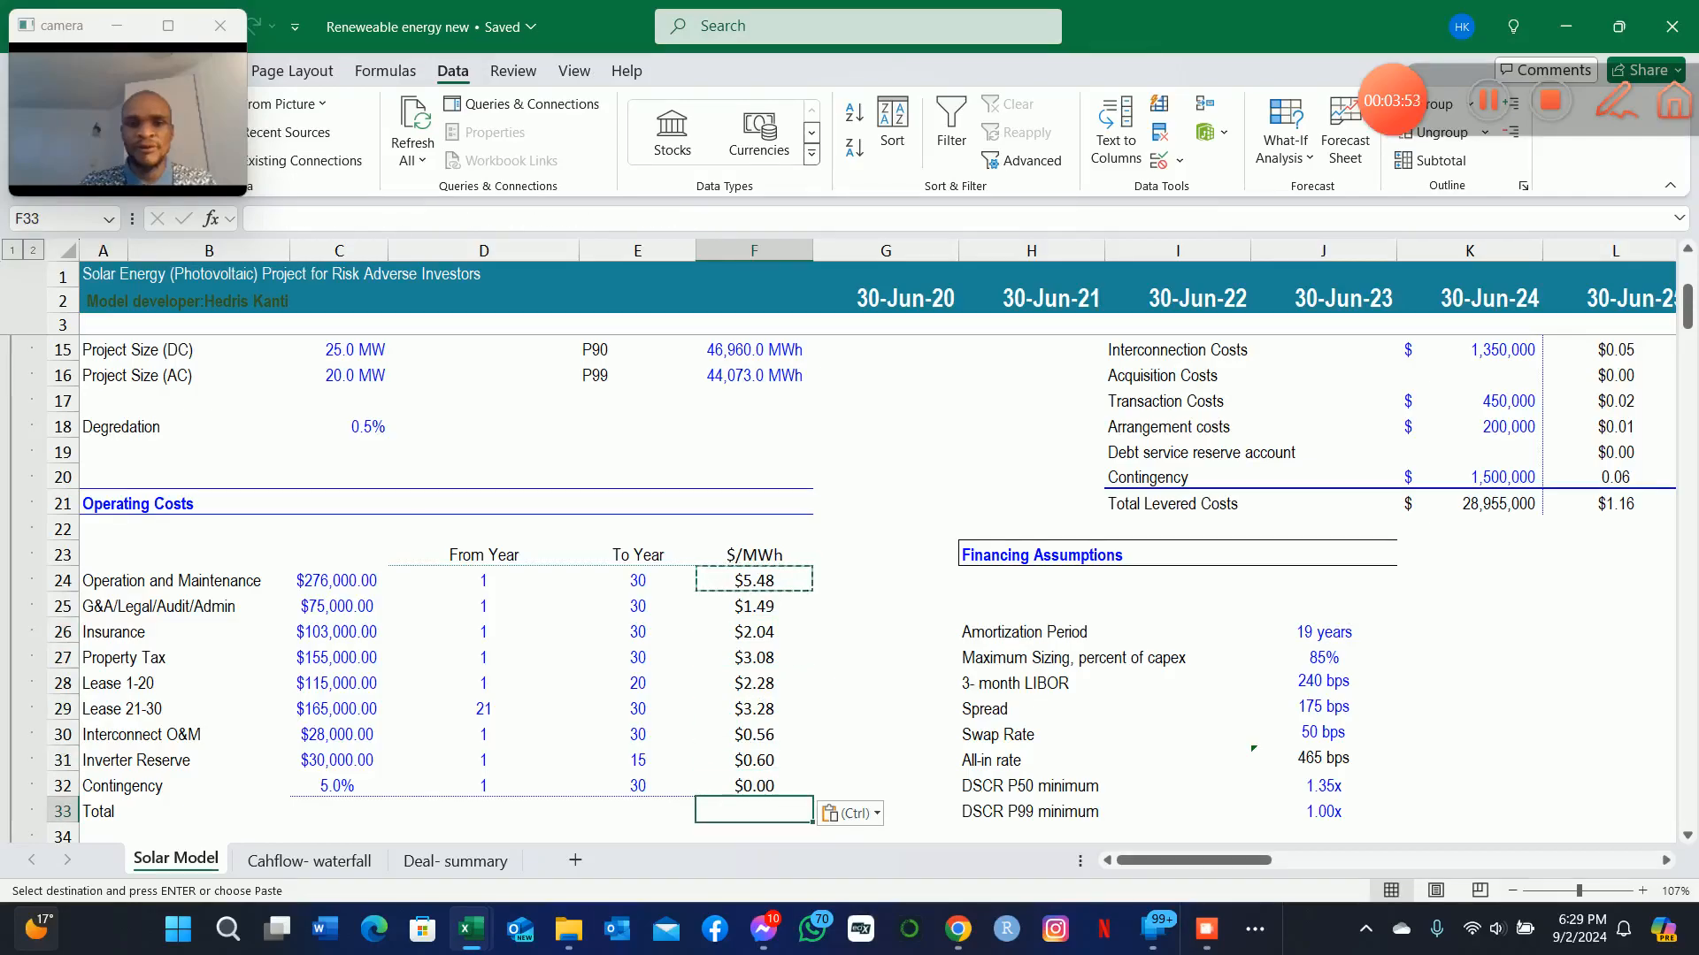
pyautogui.press('F2')
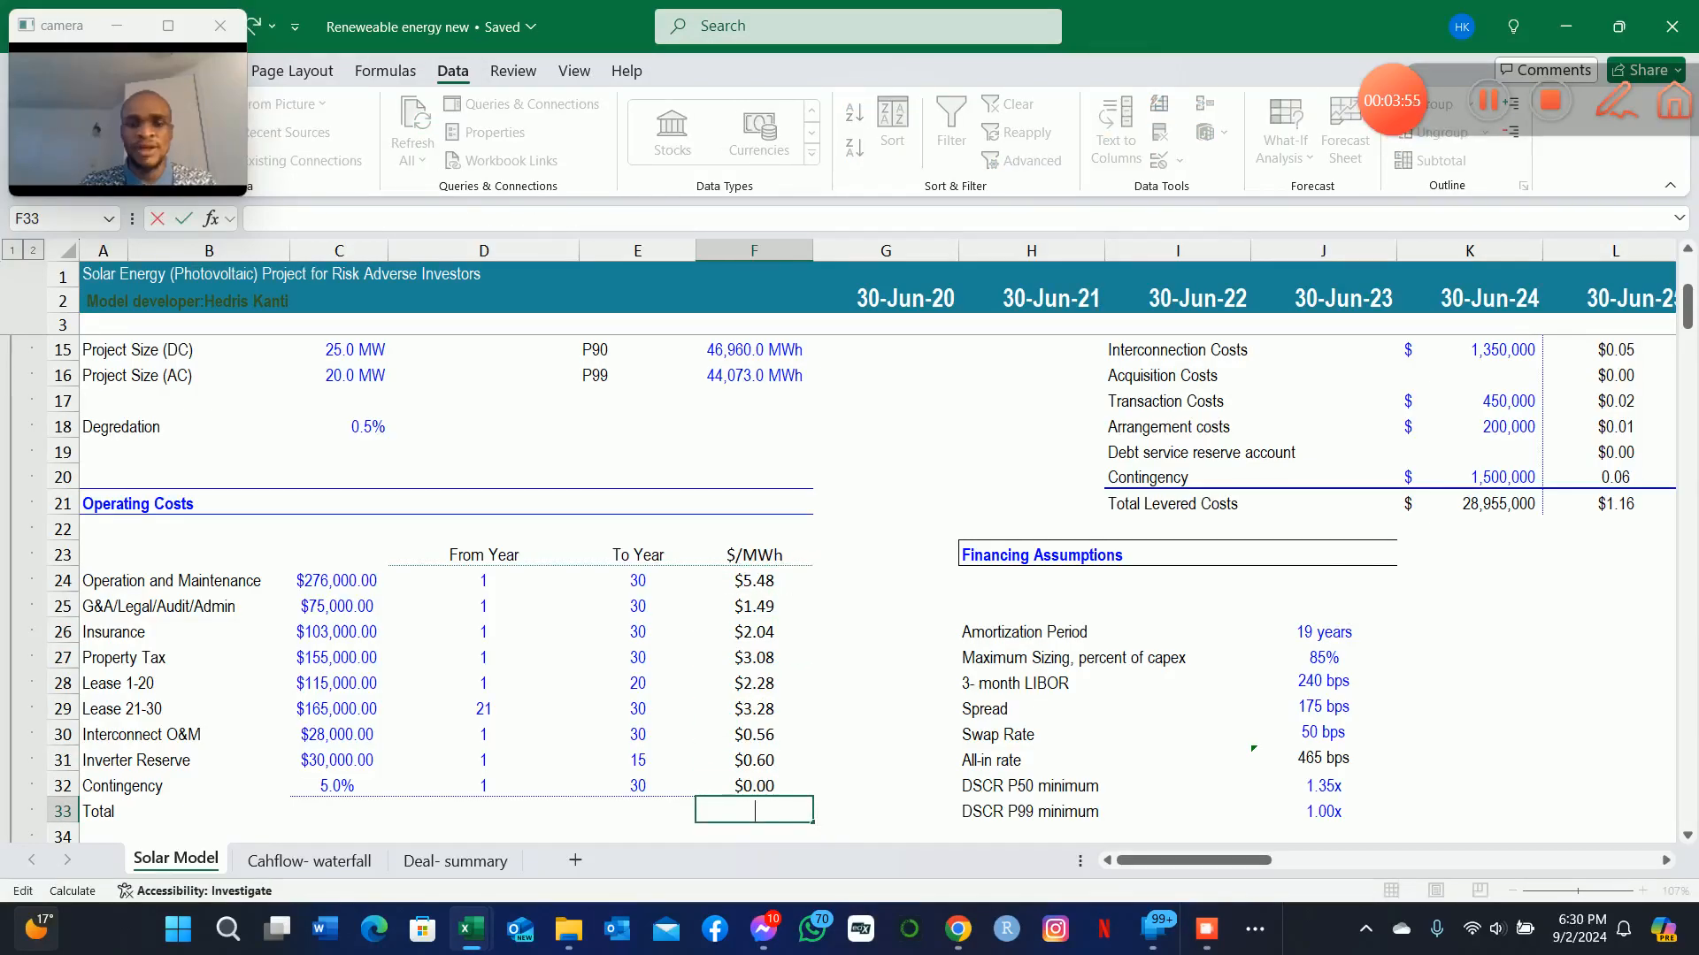
pyautogui.press('Escape')
pyautogui.press('Up')
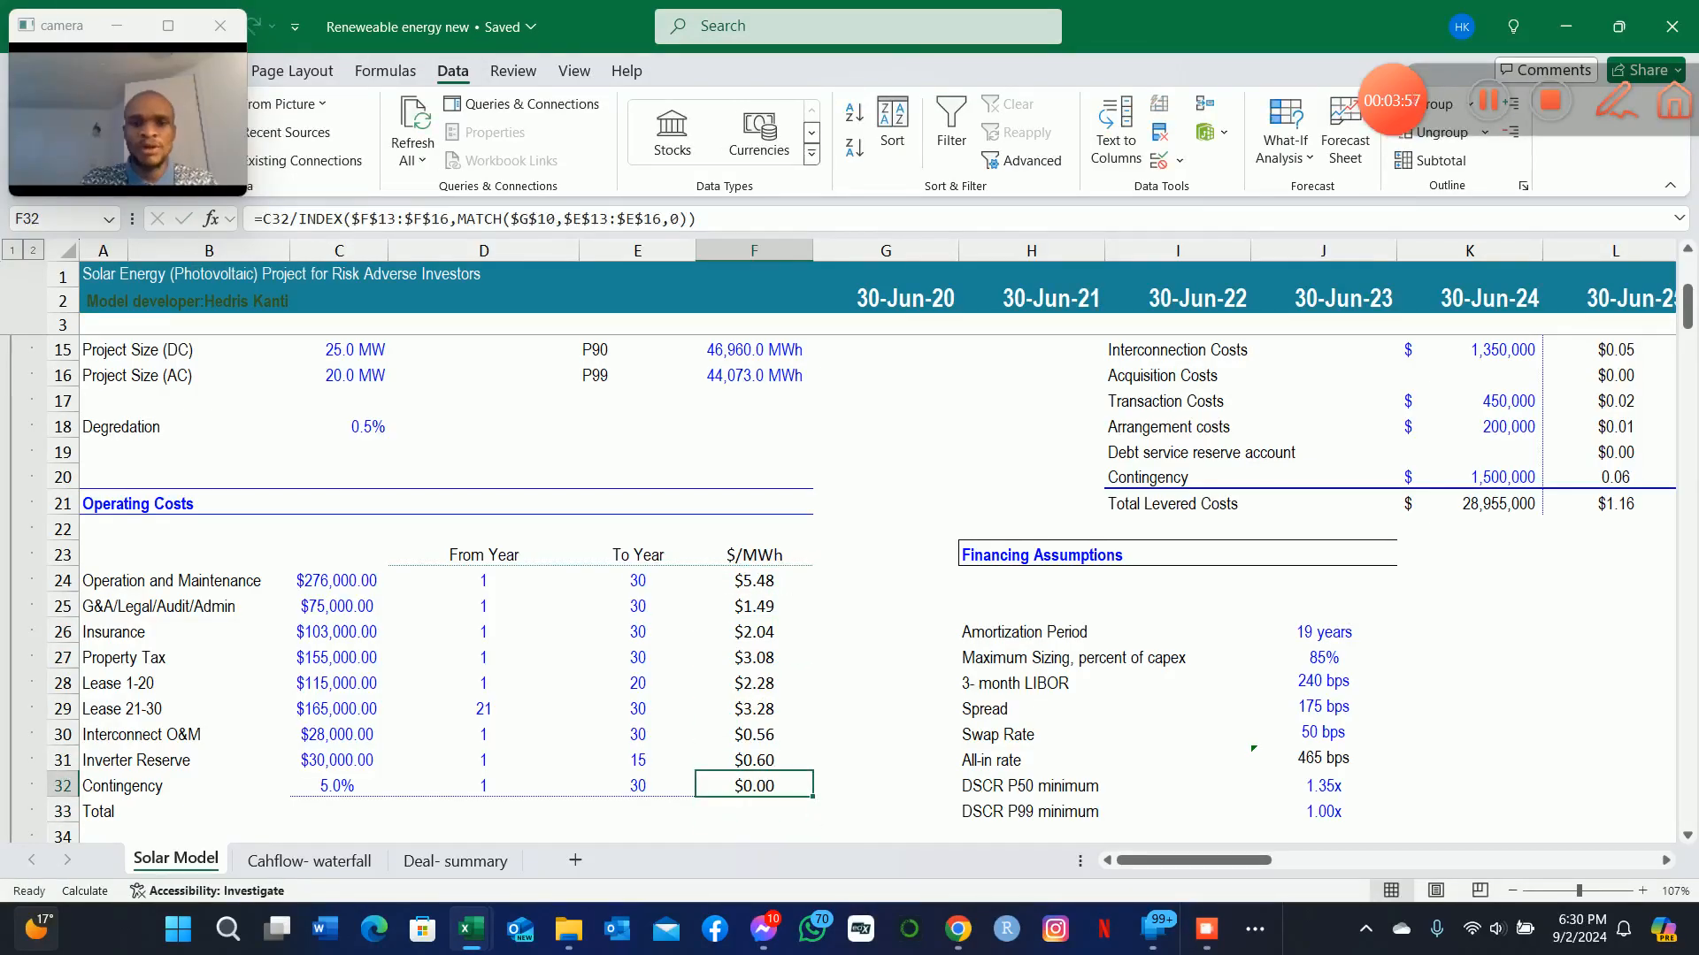
pyautogui.press('Down')
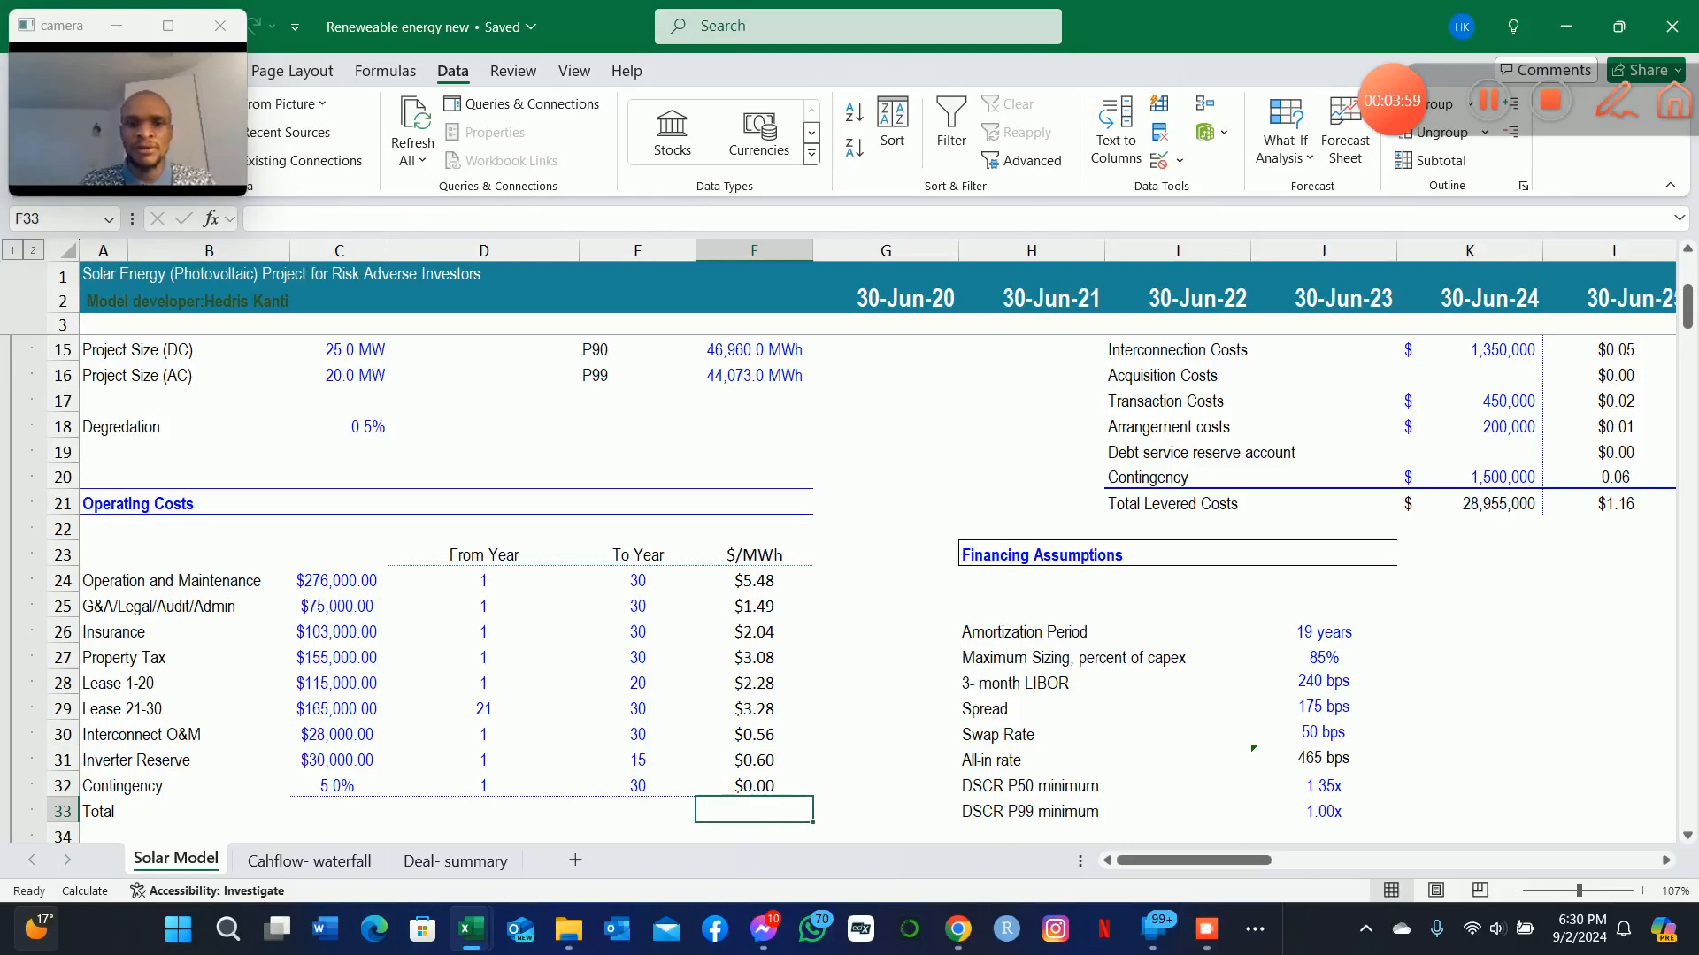
pyautogui.hotkey('alt', '=')
pyautogui.press('Return')
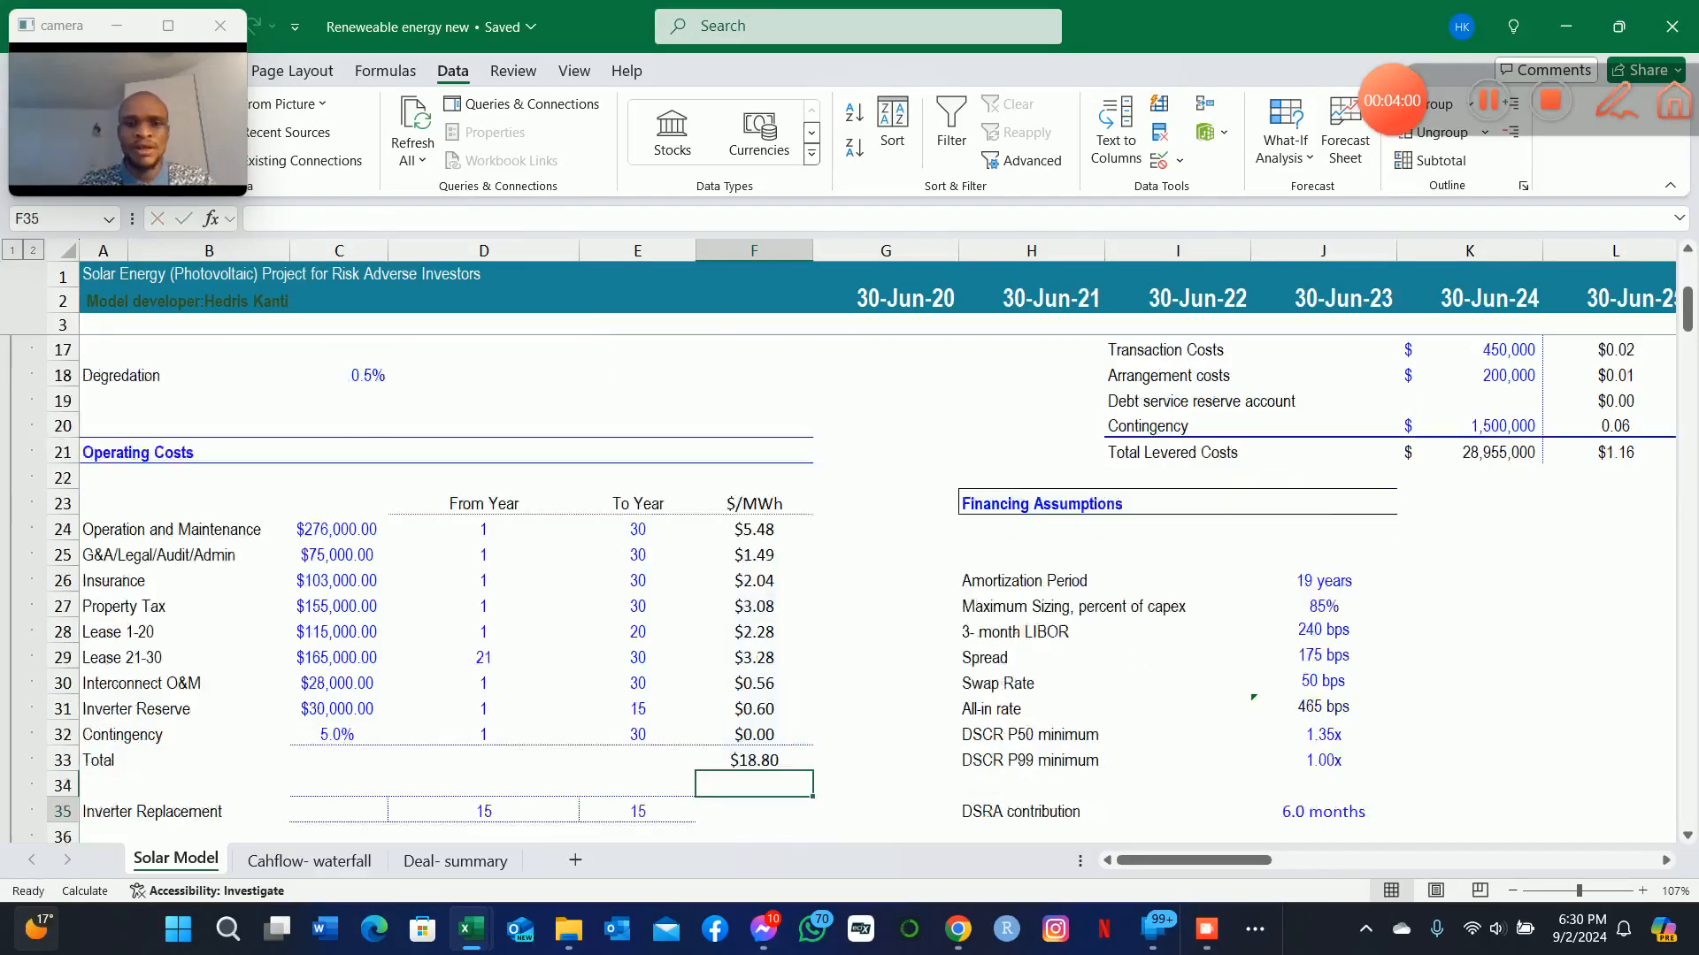
# Examine the Inverter Replacement row and the Inverter Reserve amount in the Operating Costs section.
pyautogui.press('Up')
pyautogui.press('Down')
pyautogui.press('Down')
pyautogui.press('Down')
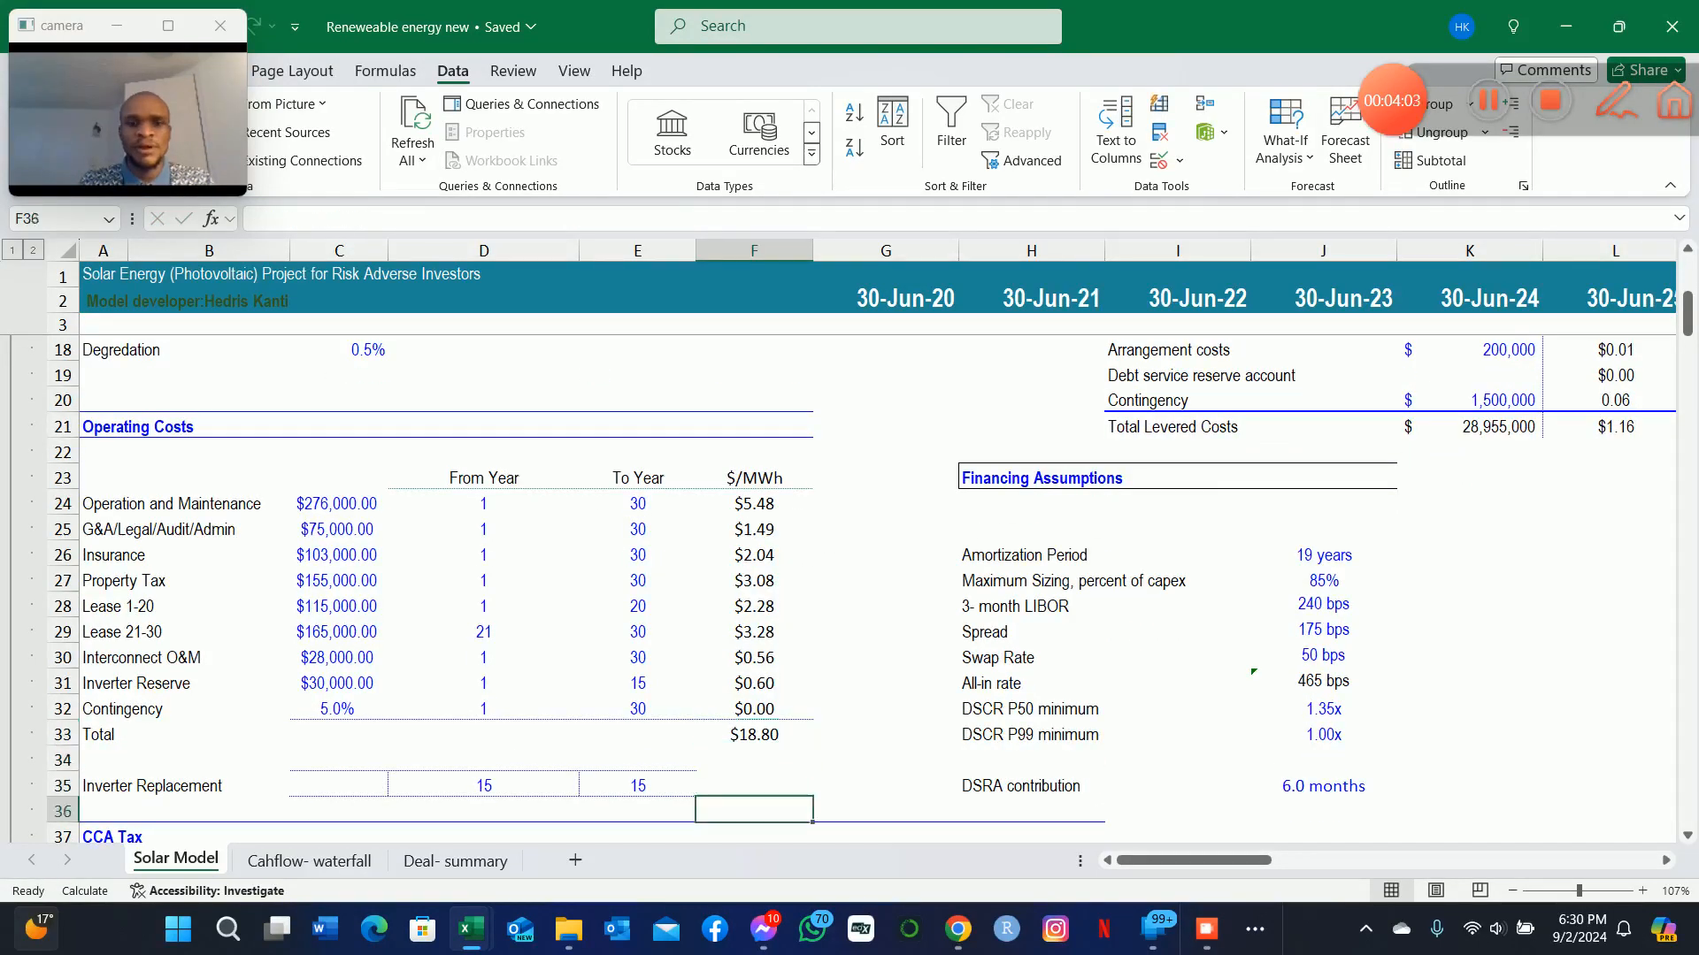
pyautogui.press('Left')
pyautogui.press('Left')
pyautogui.press('Left')
pyautogui.press('Left')
pyautogui.press('Left')
pyautogui.press('Up')
pyautogui.press('Right')
pyautogui.press('Right')
pyautogui.press('Up')
pyautogui.press('Up')
pyautogui.press('Up')
pyautogui.press('Up')
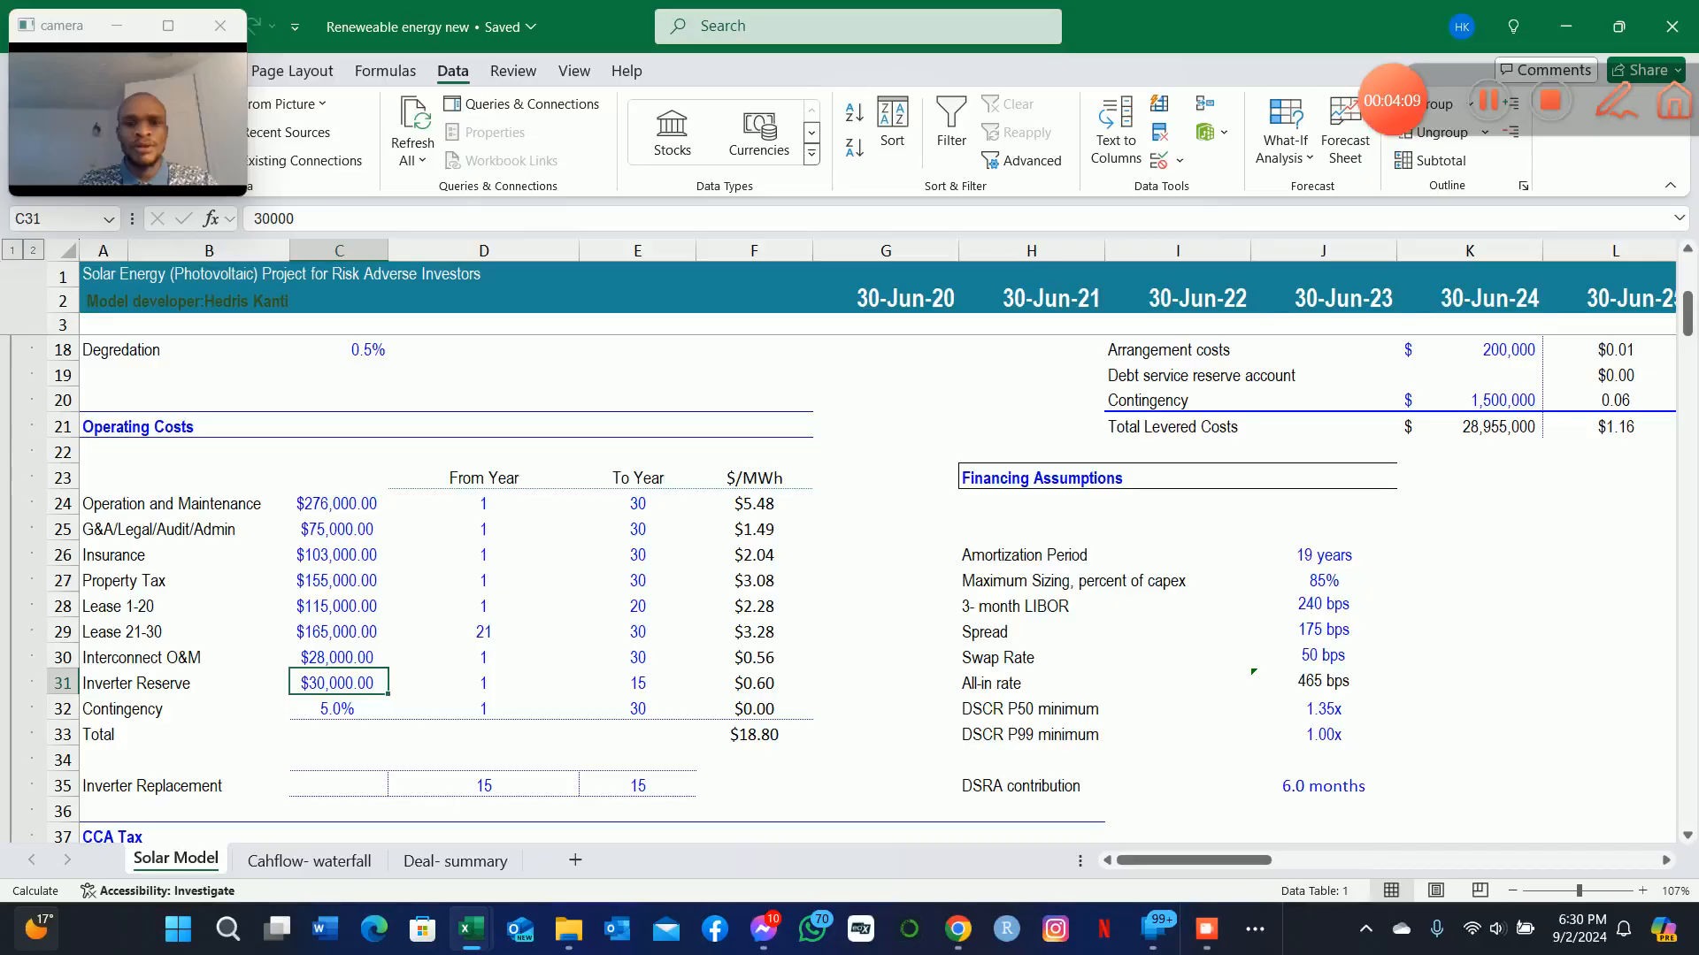
pyautogui.press('Right')
pyautogui.press('Left')
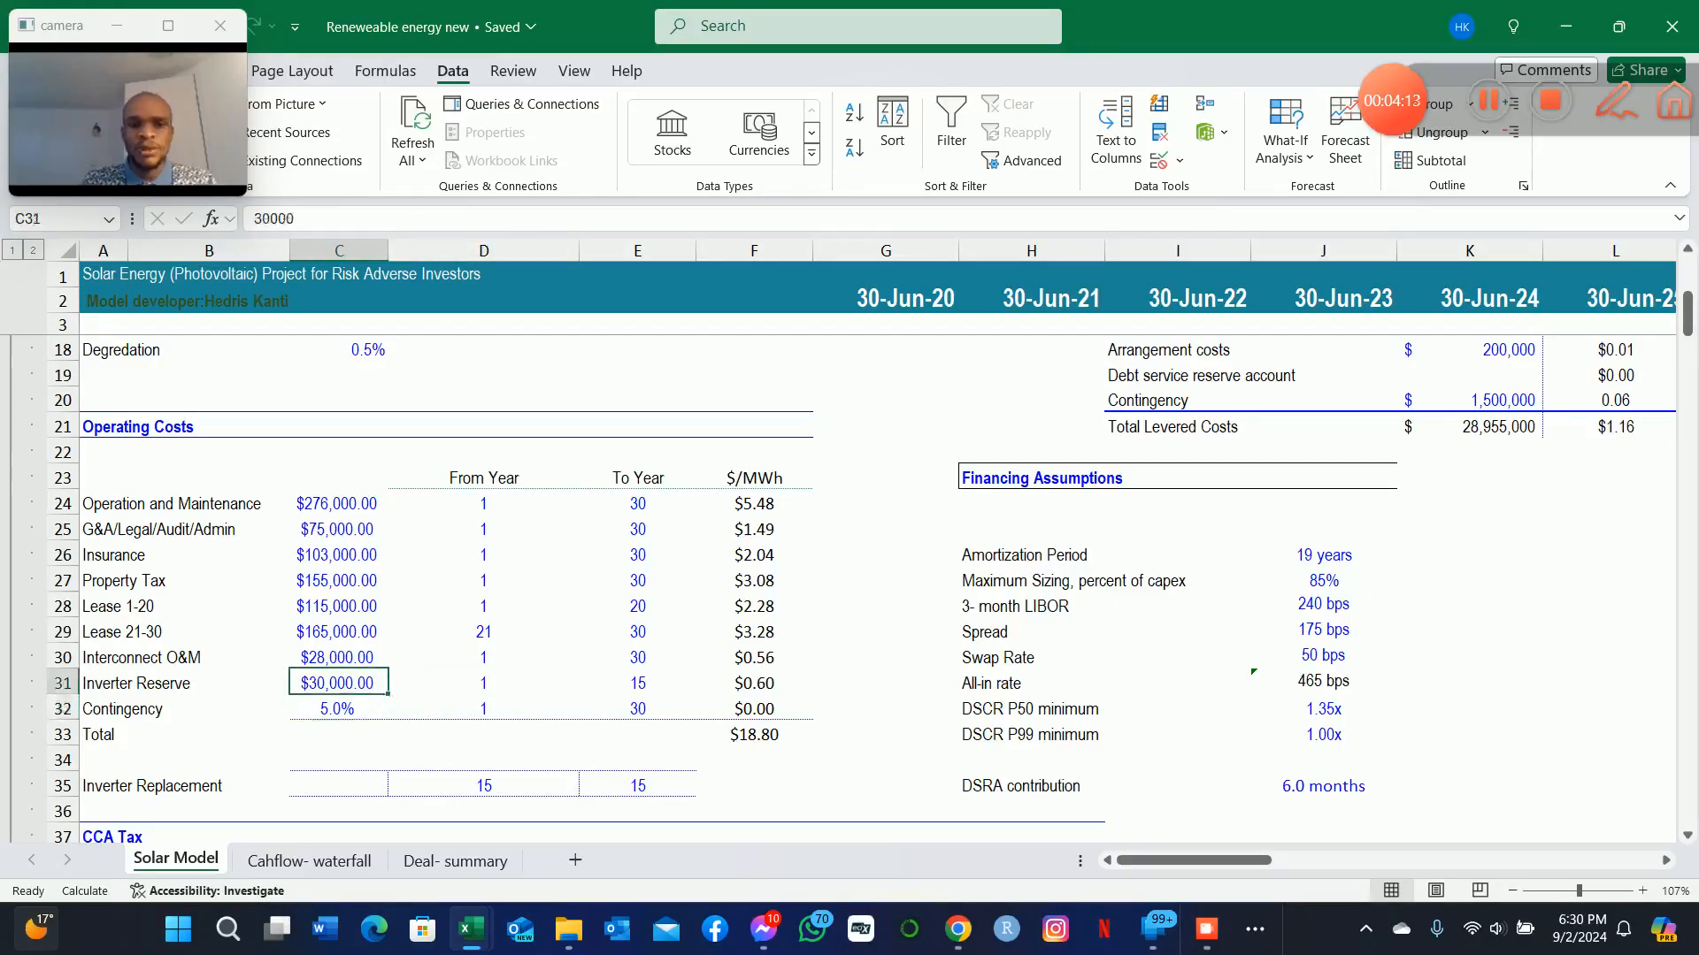
# Compare the Inverter Reserve's annual amount, From Year and To Year with the rows around it.
pyautogui.press('Right')
pyautogui.press('Right')
pyautogui.press('Left')
pyautogui.press('Left')
pyautogui.press('Down')
pyautogui.press('Down')
pyautogui.press('Up')
pyautogui.press('Down')
pyautogui.press('Down')
pyautogui.press('Down')
pyautogui.press('Up')
pyautogui.press('Up')
pyautogui.press('Up')
pyautogui.press('Up')
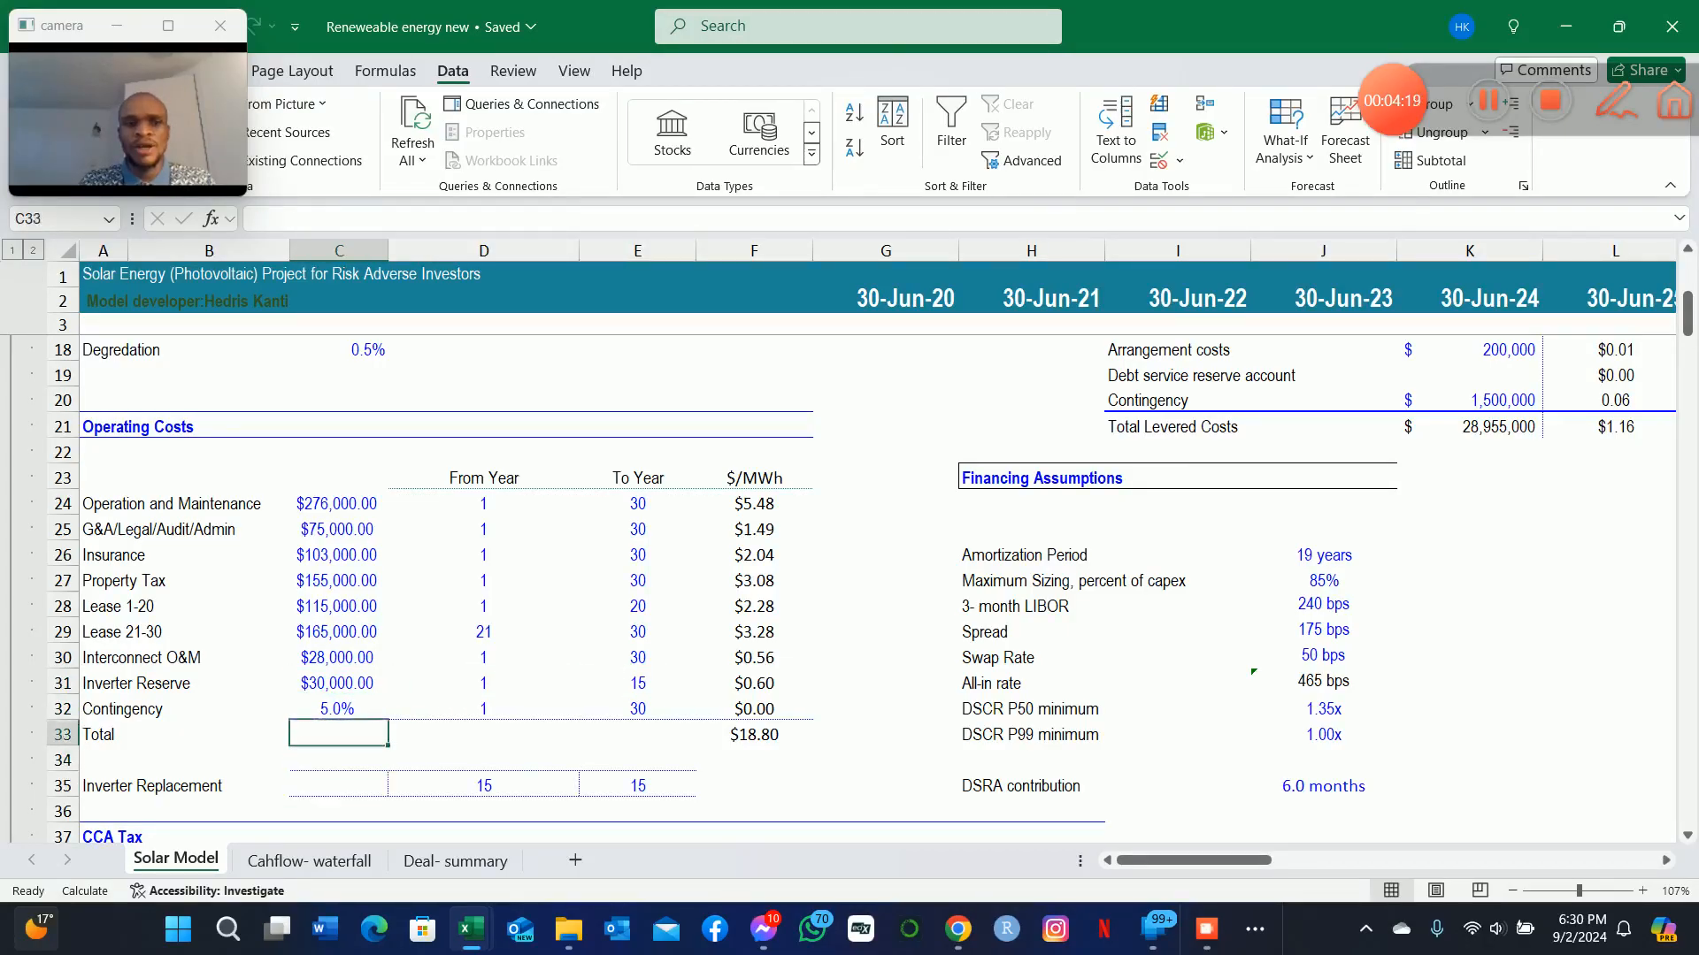
pyautogui.press('Right')
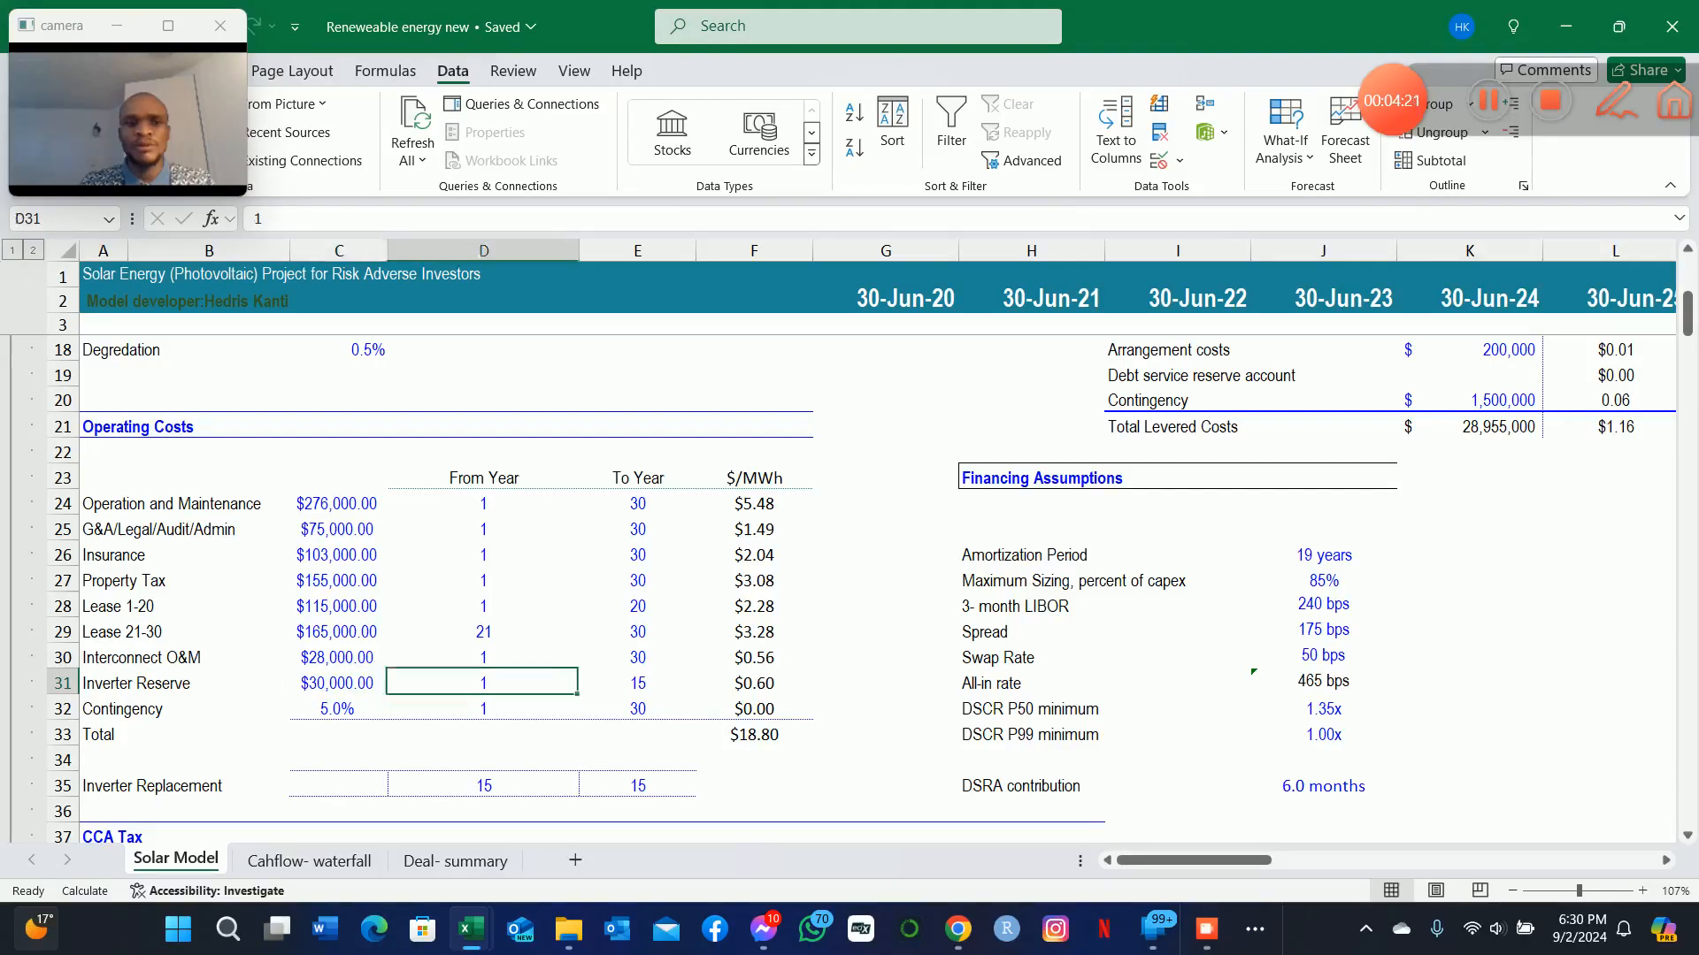
pyautogui.press('Right')
pyautogui.press('Down')
pyautogui.press('Up')
pyautogui.press('Left')
pyautogui.press('Left')
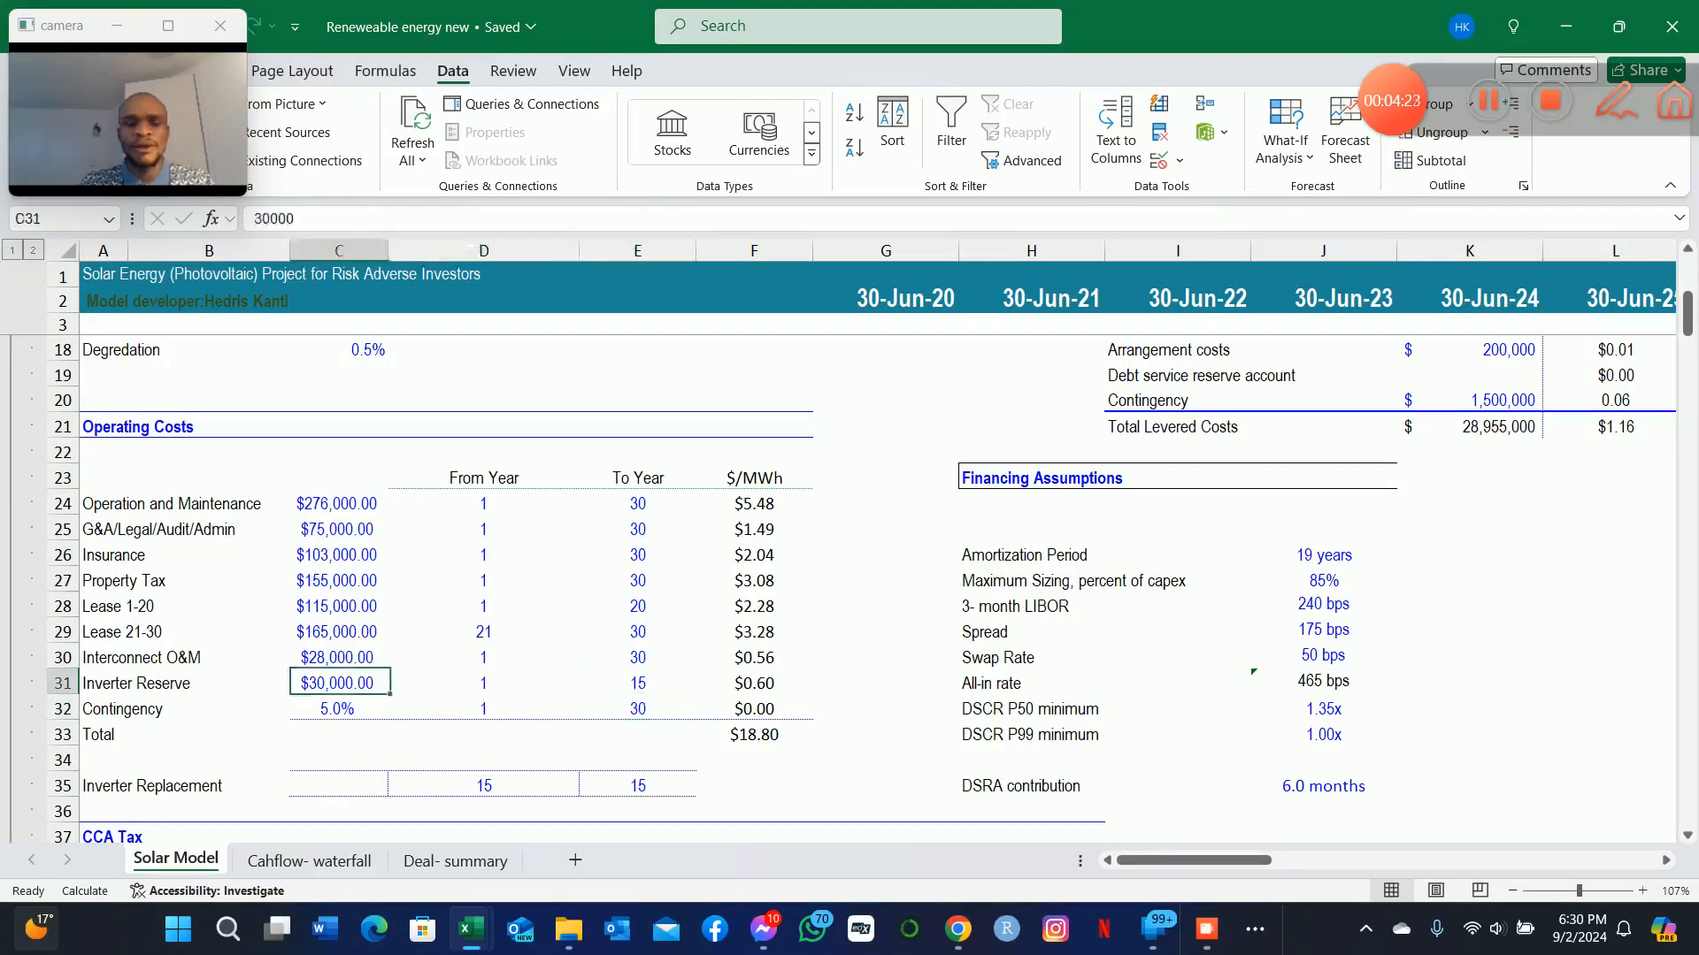
pyautogui.press('Down')
pyautogui.press('Up')
pyautogui.press('Right')
pyautogui.press('Right')
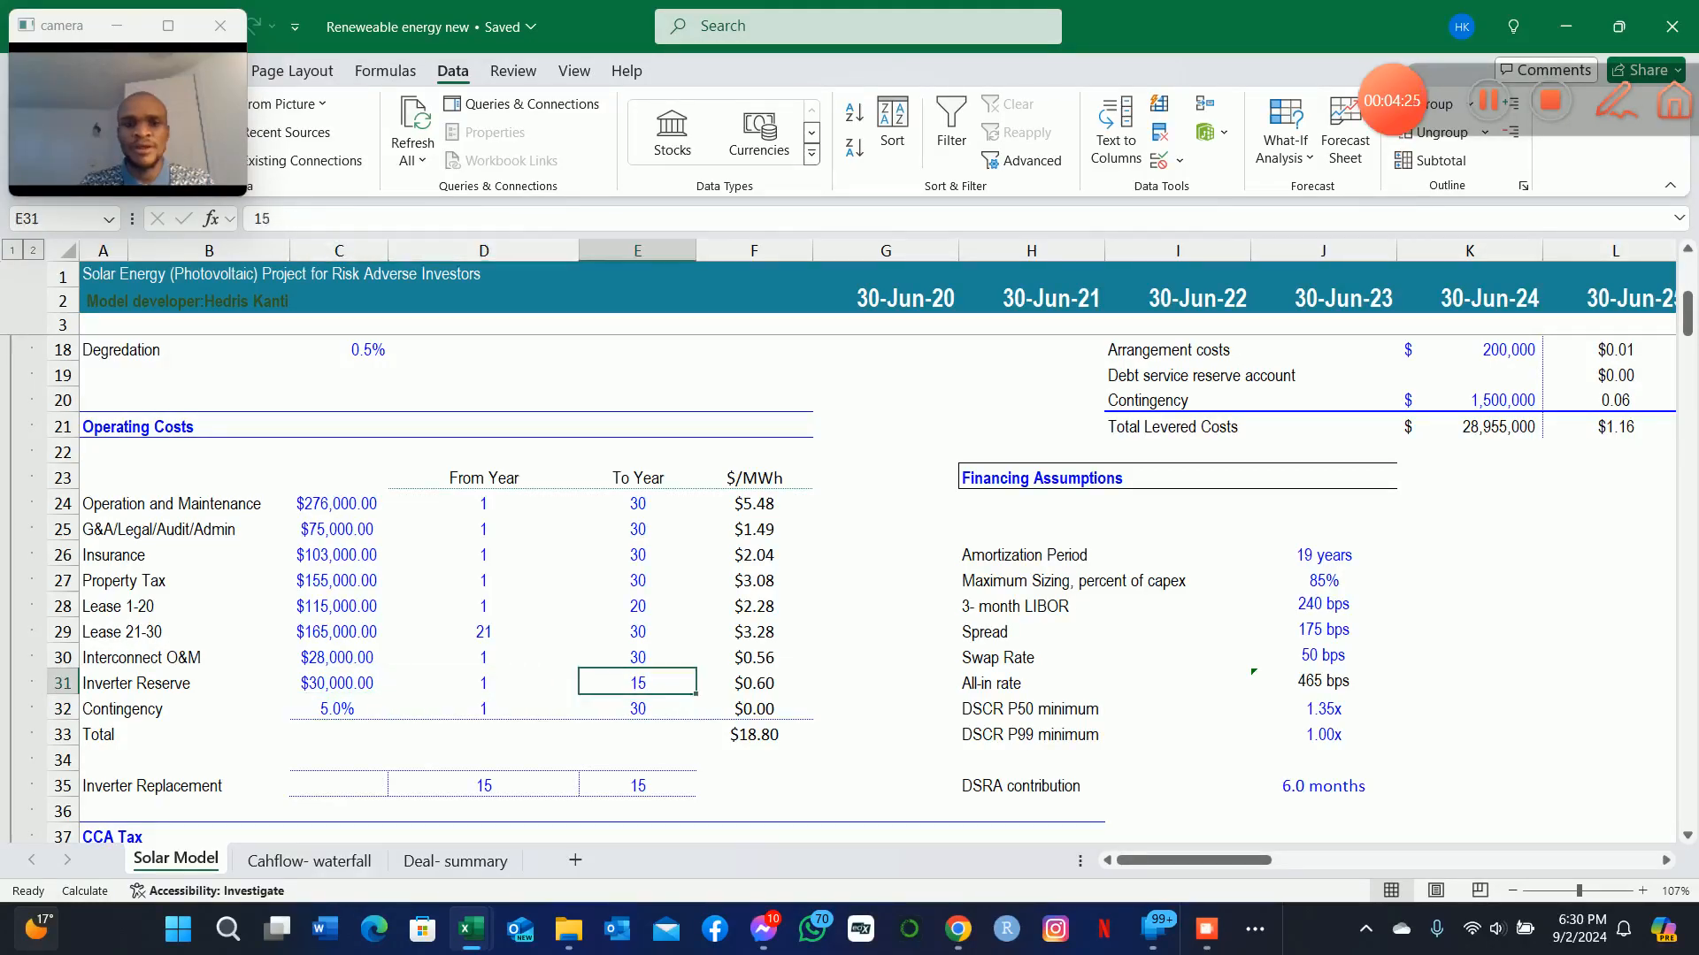
pyautogui.press('Up')
pyautogui.press('Down')
# Calculate the Inverter Replacement cost in C35 as the Inverter Reserve amount times its To Year, =C31*E31.
pyautogui.press('Left')
pyautogui.press('Left')
pyautogui.press('Down')
pyautogui.press('Down')
pyautogui.press('Down')
pyautogui.press('Down')
pyautogui.write('=')
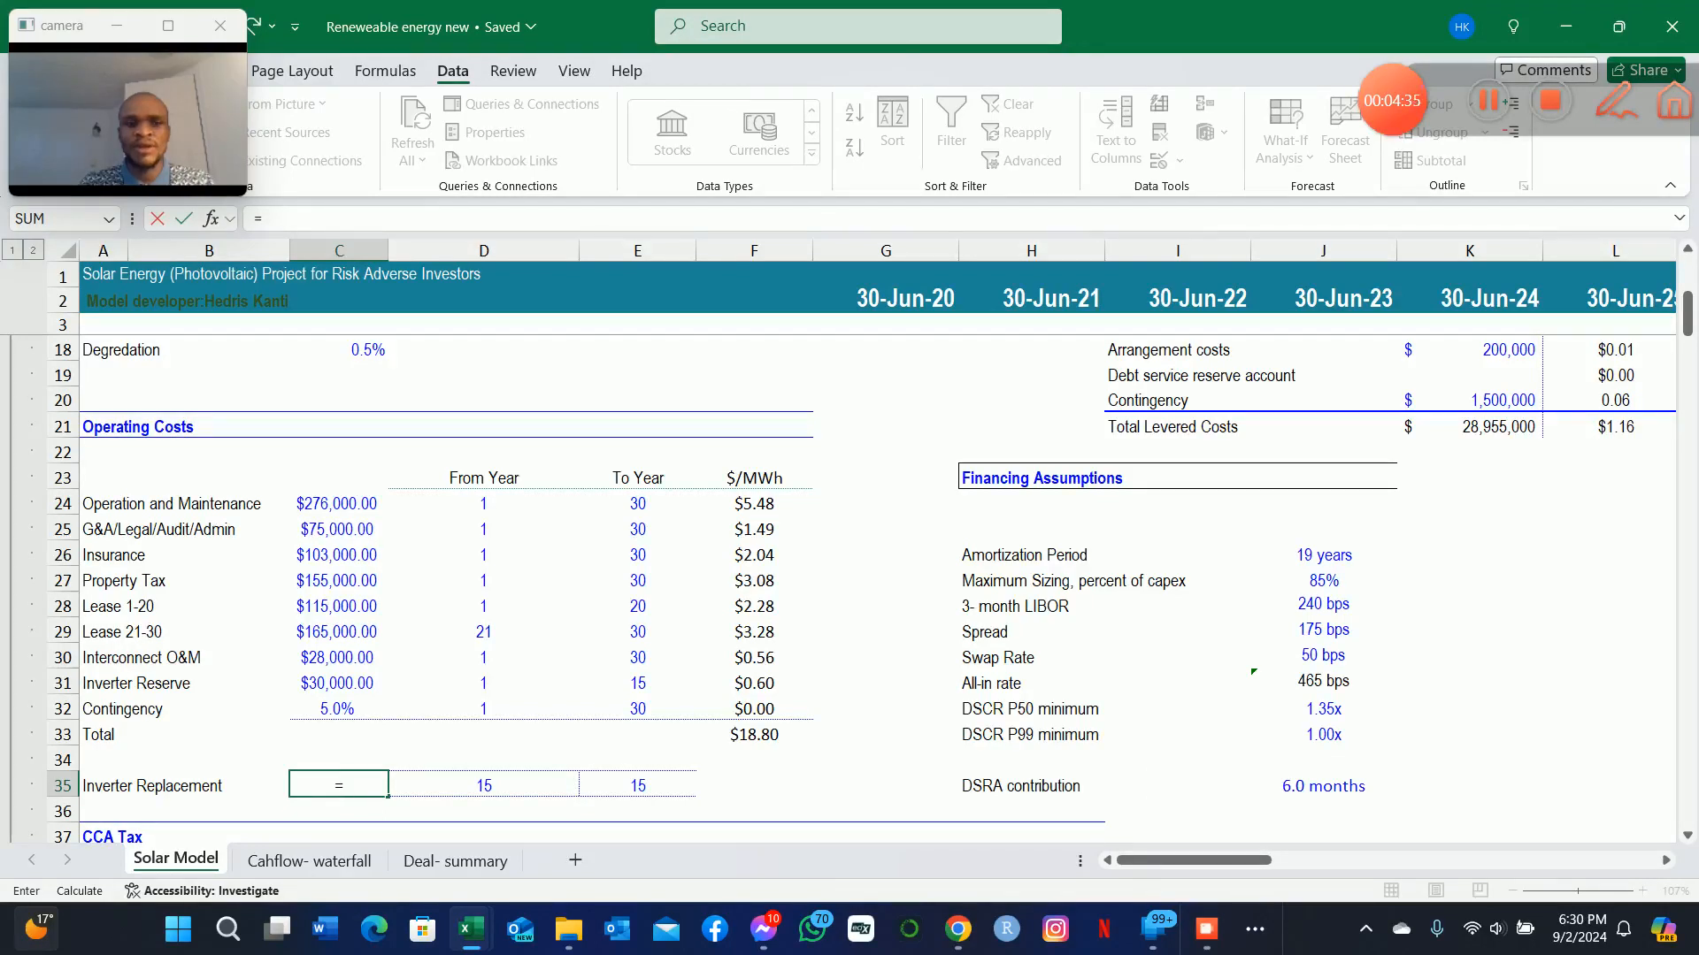
pyautogui.press('Up')
pyautogui.press('Up')
pyautogui.press('Up')
pyautogui.press('Up')
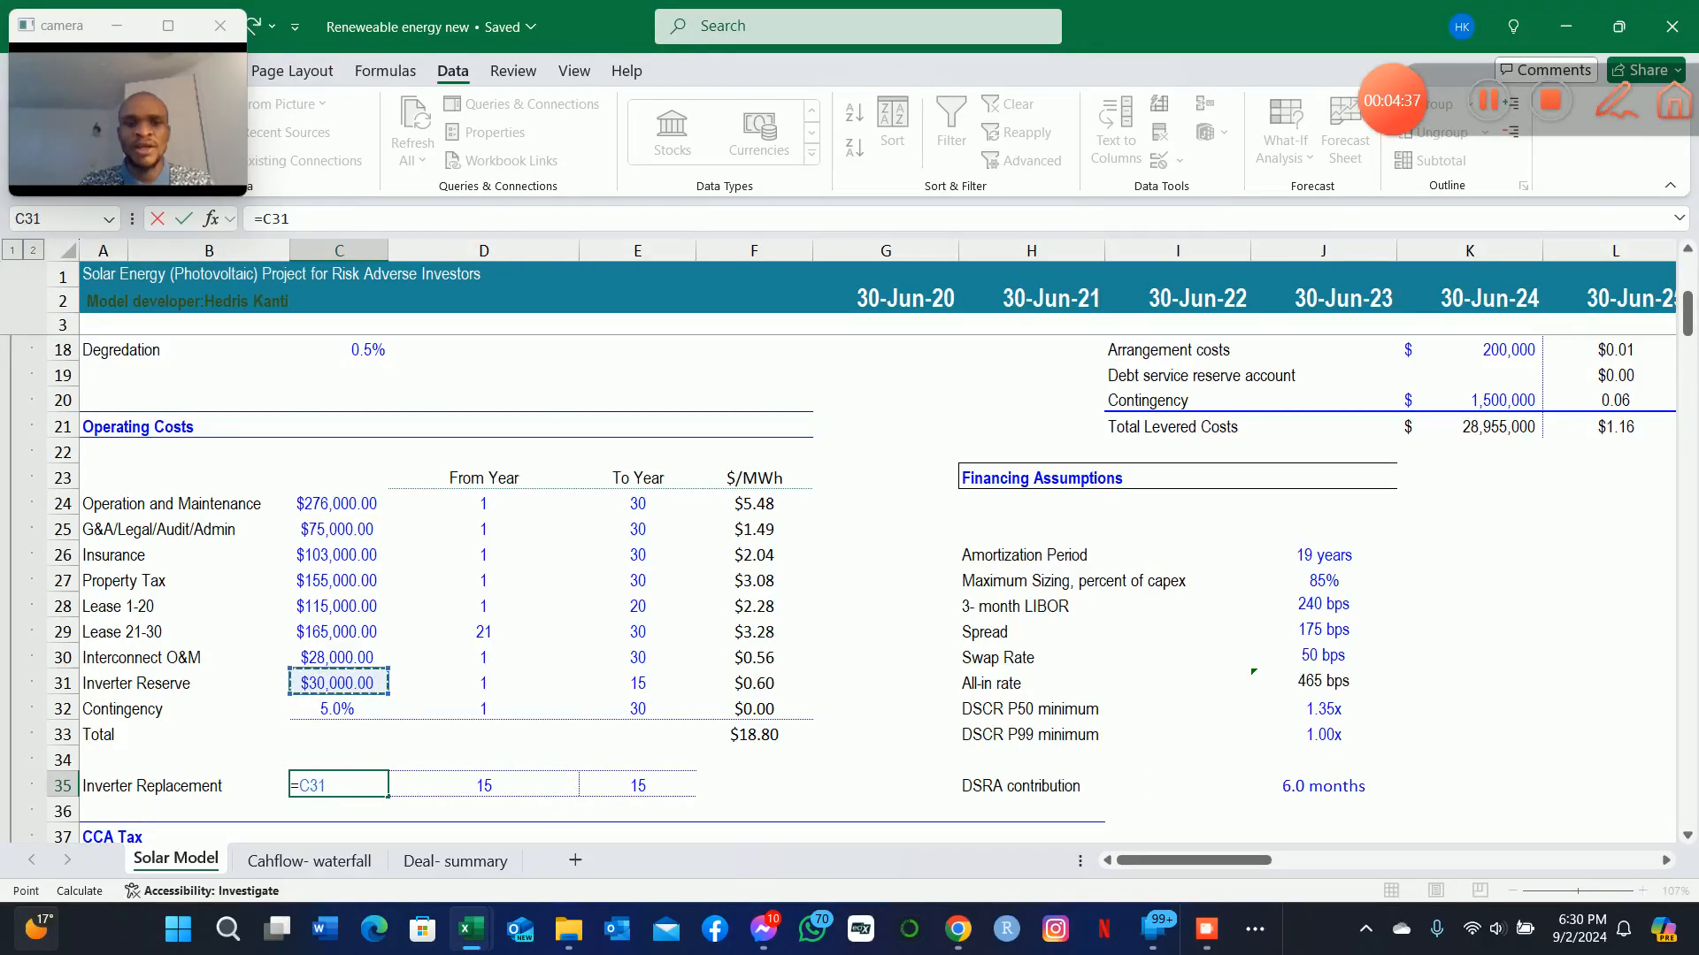
pyautogui.write('*')
pyautogui.press('Up')
pyautogui.press('Up')
pyautogui.press('Up')
pyautogui.press('Up')
pyautogui.press('Right')
pyautogui.press('Right')
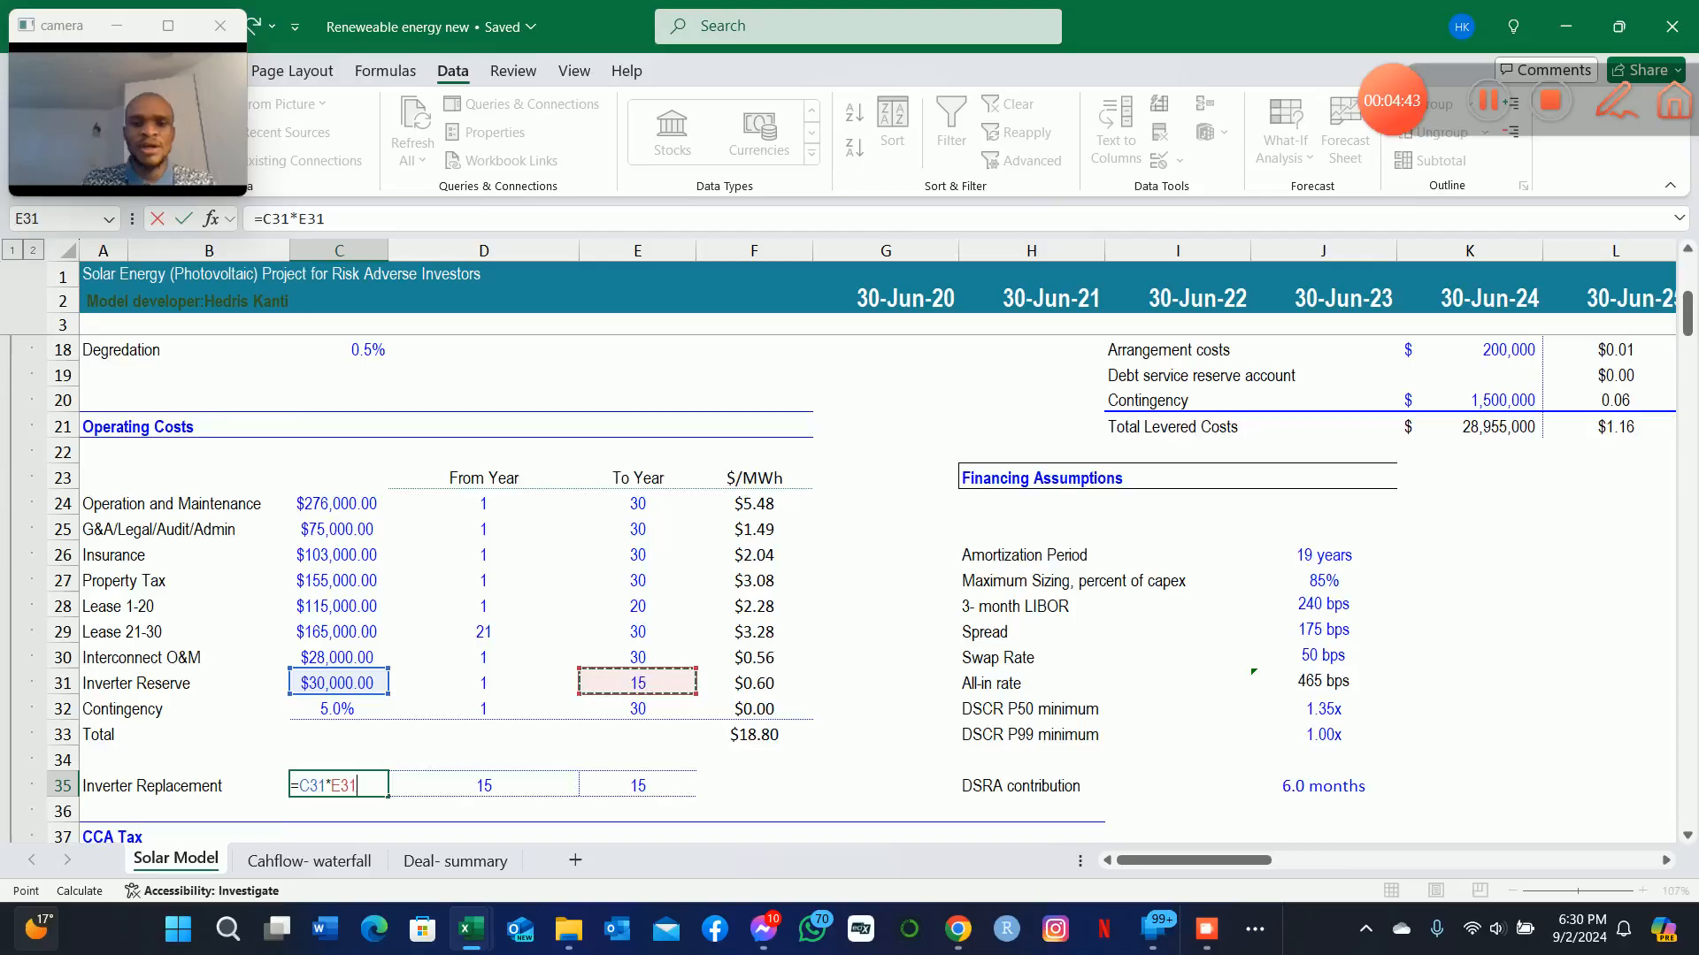
pyautogui.press('Return')
pyautogui.scroll(-2, 850, 532)
pyautogui.press('Up')
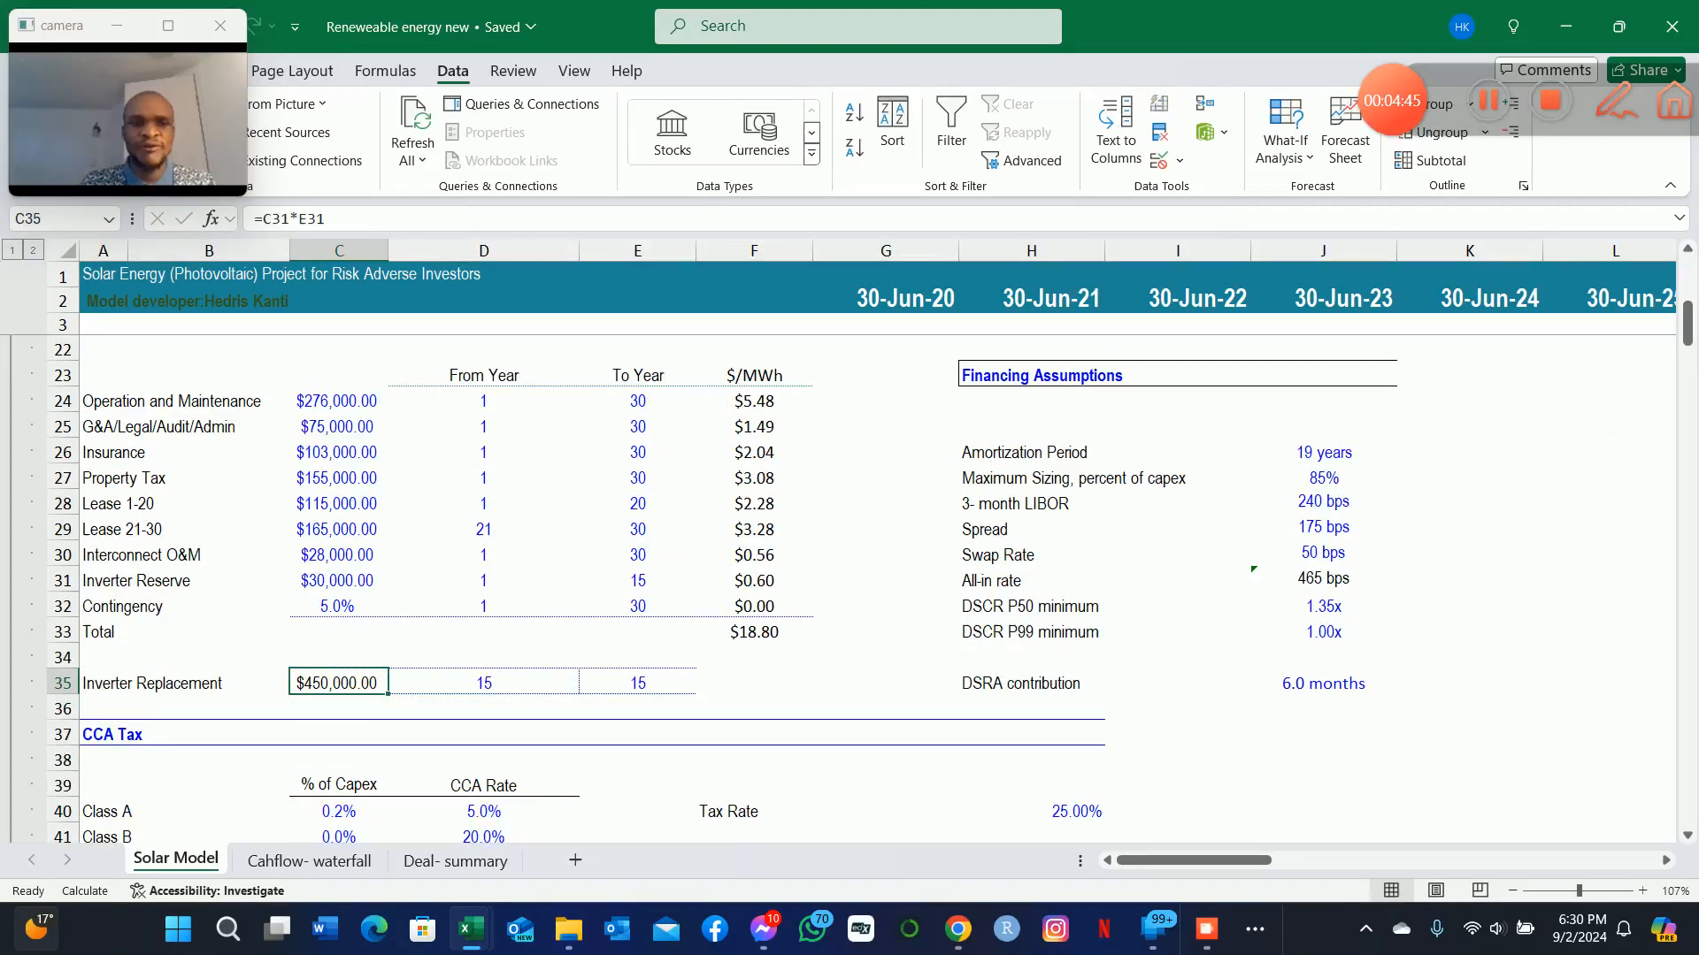
# Review the Inverter Replacement row and the Financing Assumptions from DSRA contribution upwards.
pyautogui.hotkey('shift', 'Right')
pyautogui.hotkey('shift', 'Left')
pyautogui.press('Down')
pyautogui.press('Down')
pyautogui.press('Up')
pyautogui.press('Up')
pyautogui.press('Right')
pyautogui.press('Right')
pyautogui.press('Right')
pyautogui.press('Right')
pyautogui.press('Right')
pyautogui.press('Right')
pyautogui.press('Right')
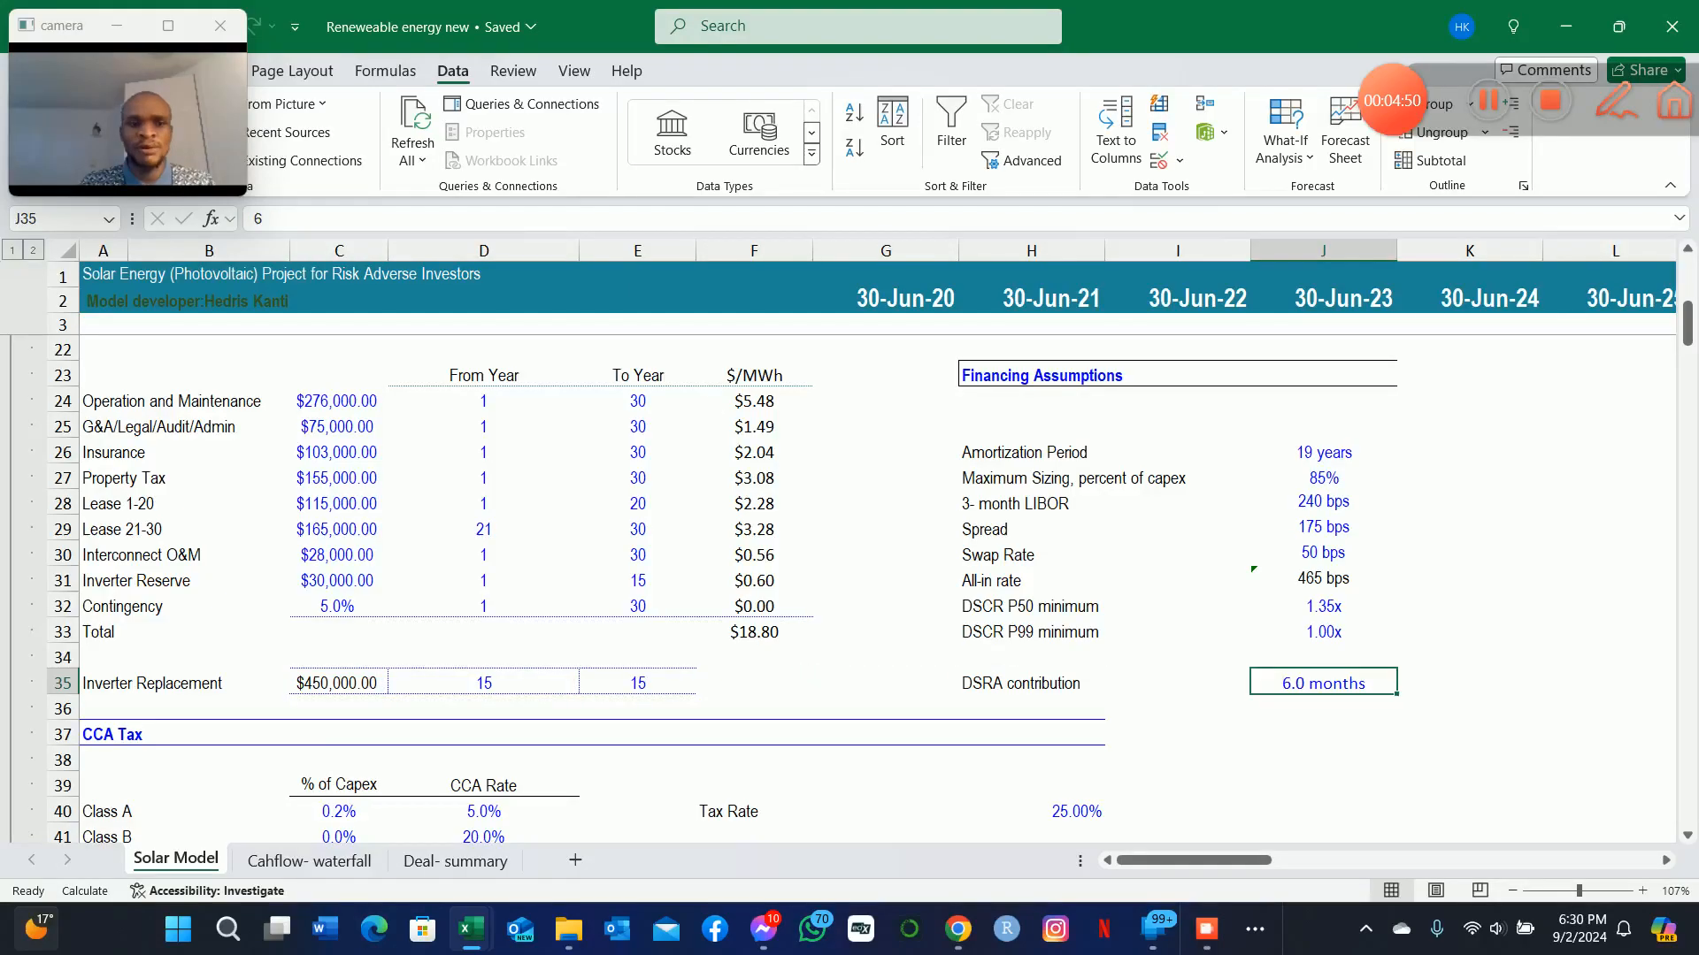
pyautogui.press('Up')
pyautogui.press('Up')
pyautogui.press('Up')
pyautogui.press('Up')
pyautogui.press('Up')
pyautogui.press('Up')
pyautogui.press('Up')
pyautogui.press('Up')
pyautogui.press('Up')
pyautogui.press('Up')
pyautogui.press('Up')
pyautogui.press('Up')
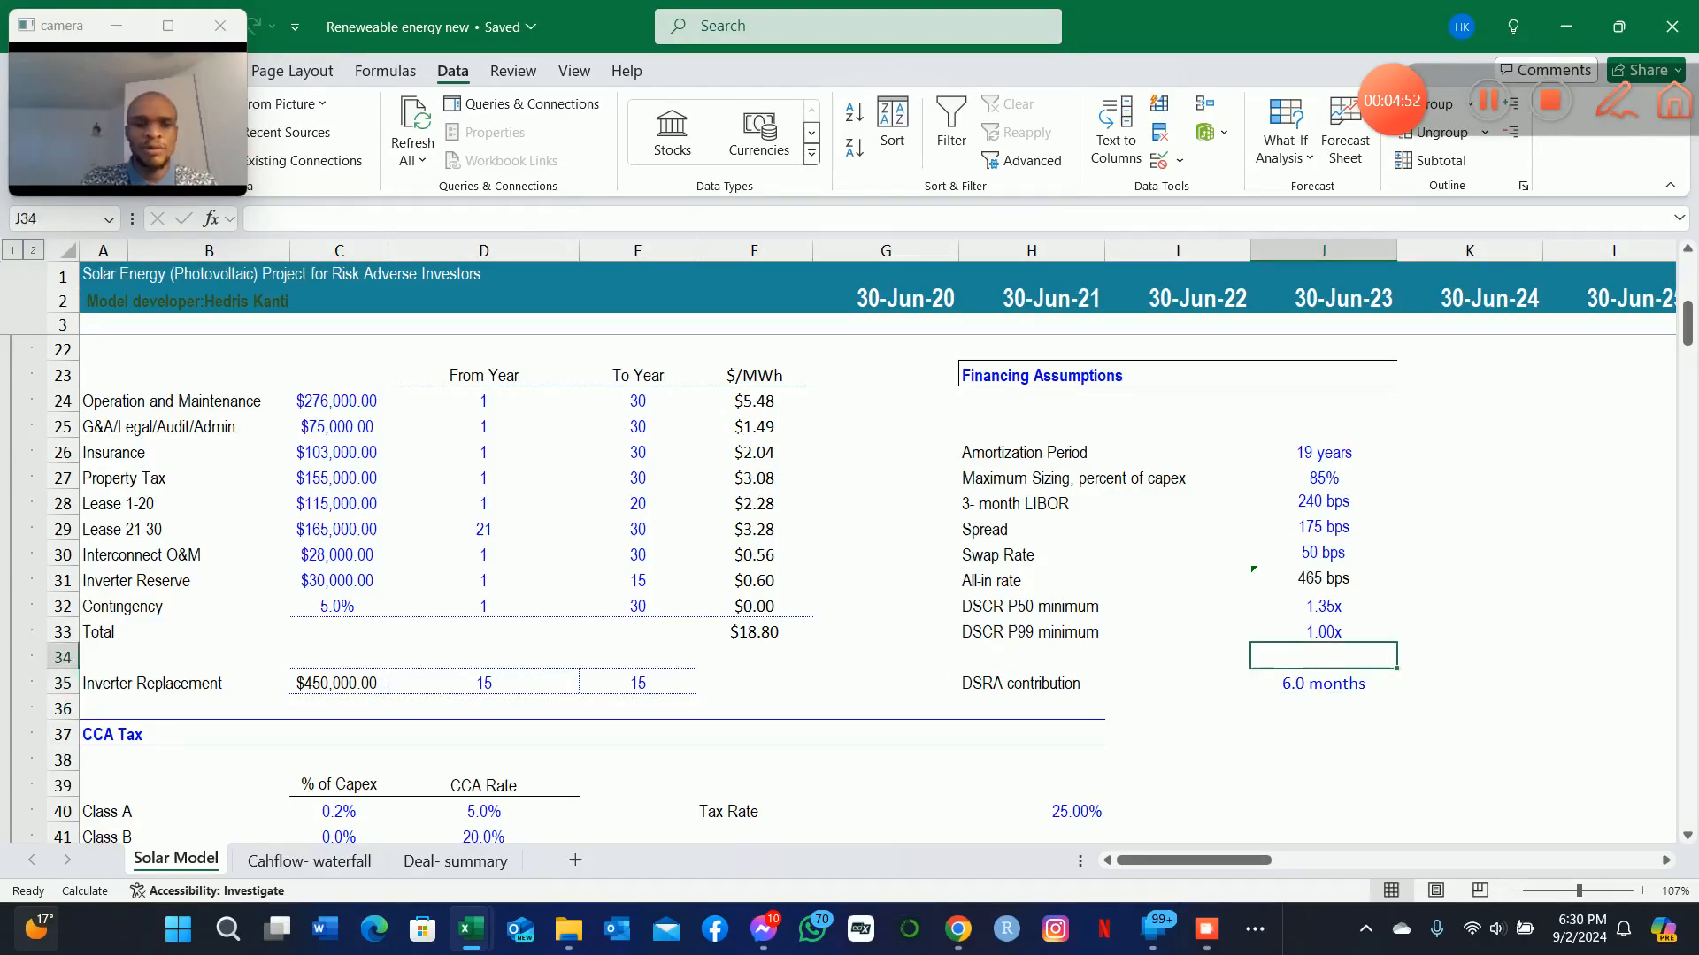
pyautogui.press('Up')
pyautogui.press('Up')
pyautogui.press('Up')
pyautogui.press('Up')
pyautogui.press('Up')
pyautogui.press('Up')
pyautogui.press('Up')
pyautogui.press('Up')
pyautogui.press('Up')
pyautogui.press('Up')
pyautogui.press('Up')
pyautogui.press('Up')
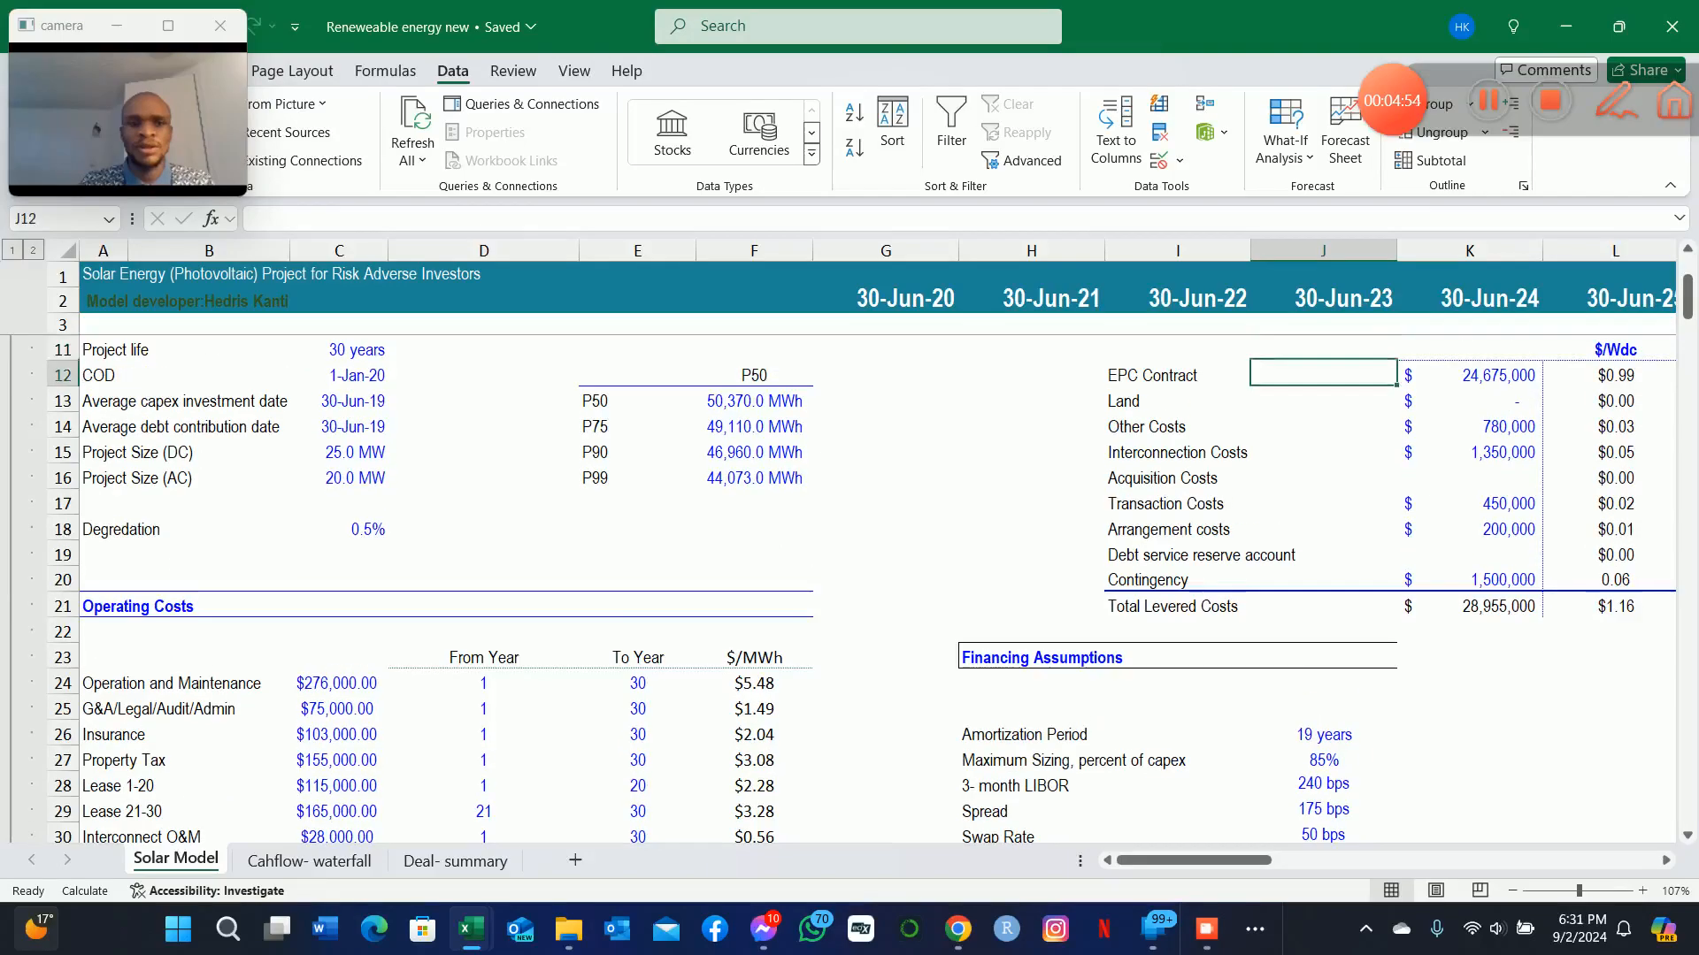
# Review the project cost breakdown and the PPA Term and Post PPA Term pricing schedule.
pyautogui.press('Right')
pyautogui.press('Right')
pyautogui.press('Right')
pyautogui.press('Right')
pyautogui.press('Right')
pyautogui.press('Down')
pyautogui.press('Down')
pyautogui.press('Down')
pyautogui.press('Down')
pyautogui.press('Down')
pyautogui.press('Down')
pyautogui.press('Down')
pyautogui.press('Down')
pyautogui.press('Down')
pyautogui.press('Down')
pyautogui.press('Down')
pyautogui.press('Down')
pyautogui.press('Down')
pyautogui.press('Down')
pyautogui.press('Down')
pyautogui.press('Down')
pyautogui.press('Down')
pyautogui.press('Down')
pyautogui.press('Down')
pyautogui.press('Down')
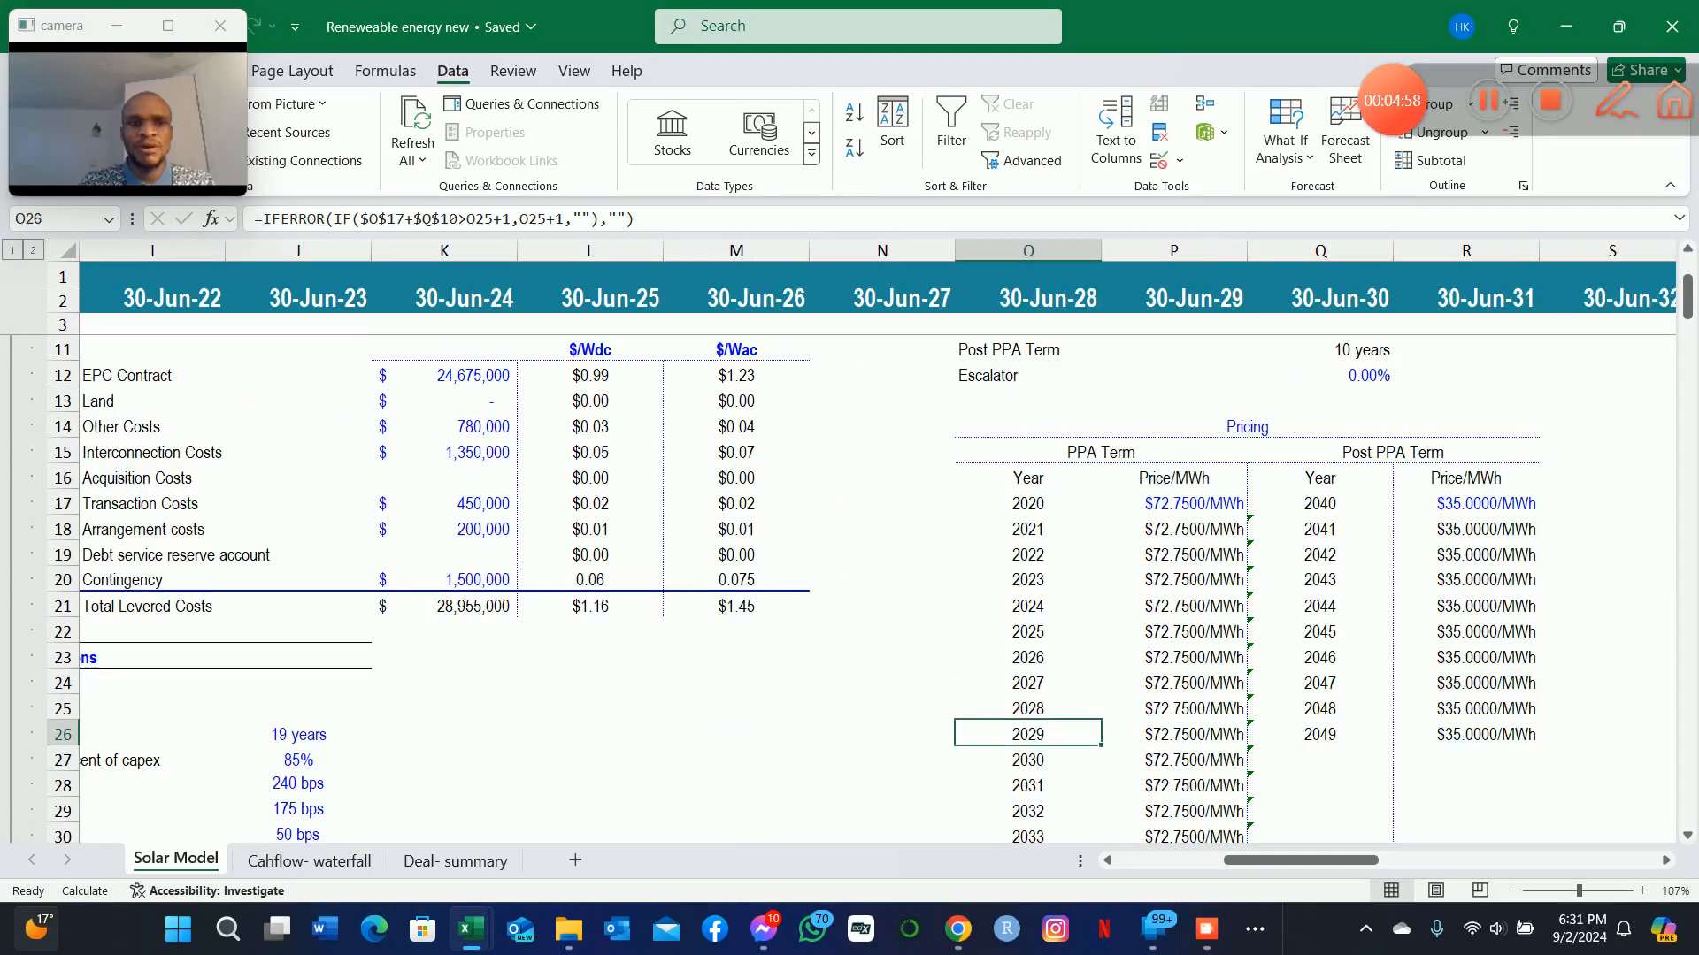
pyautogui.press('Down')
pyautogui.press('Down')
pyautogui.press('Down')
pyautogui.press('Down')
pyautogui.press('Down')
pyautogui.press('Down')
pyautogui.press('Down')
pyautogui.press('Down')
pyautogui.press('Down')
pyautogui.press('Left')
pyautogui.press('Left')
pyautogui.press('Left')
pyautogui.press('Left')
pyautogui.press('Left')
pyautogui.press('Left')
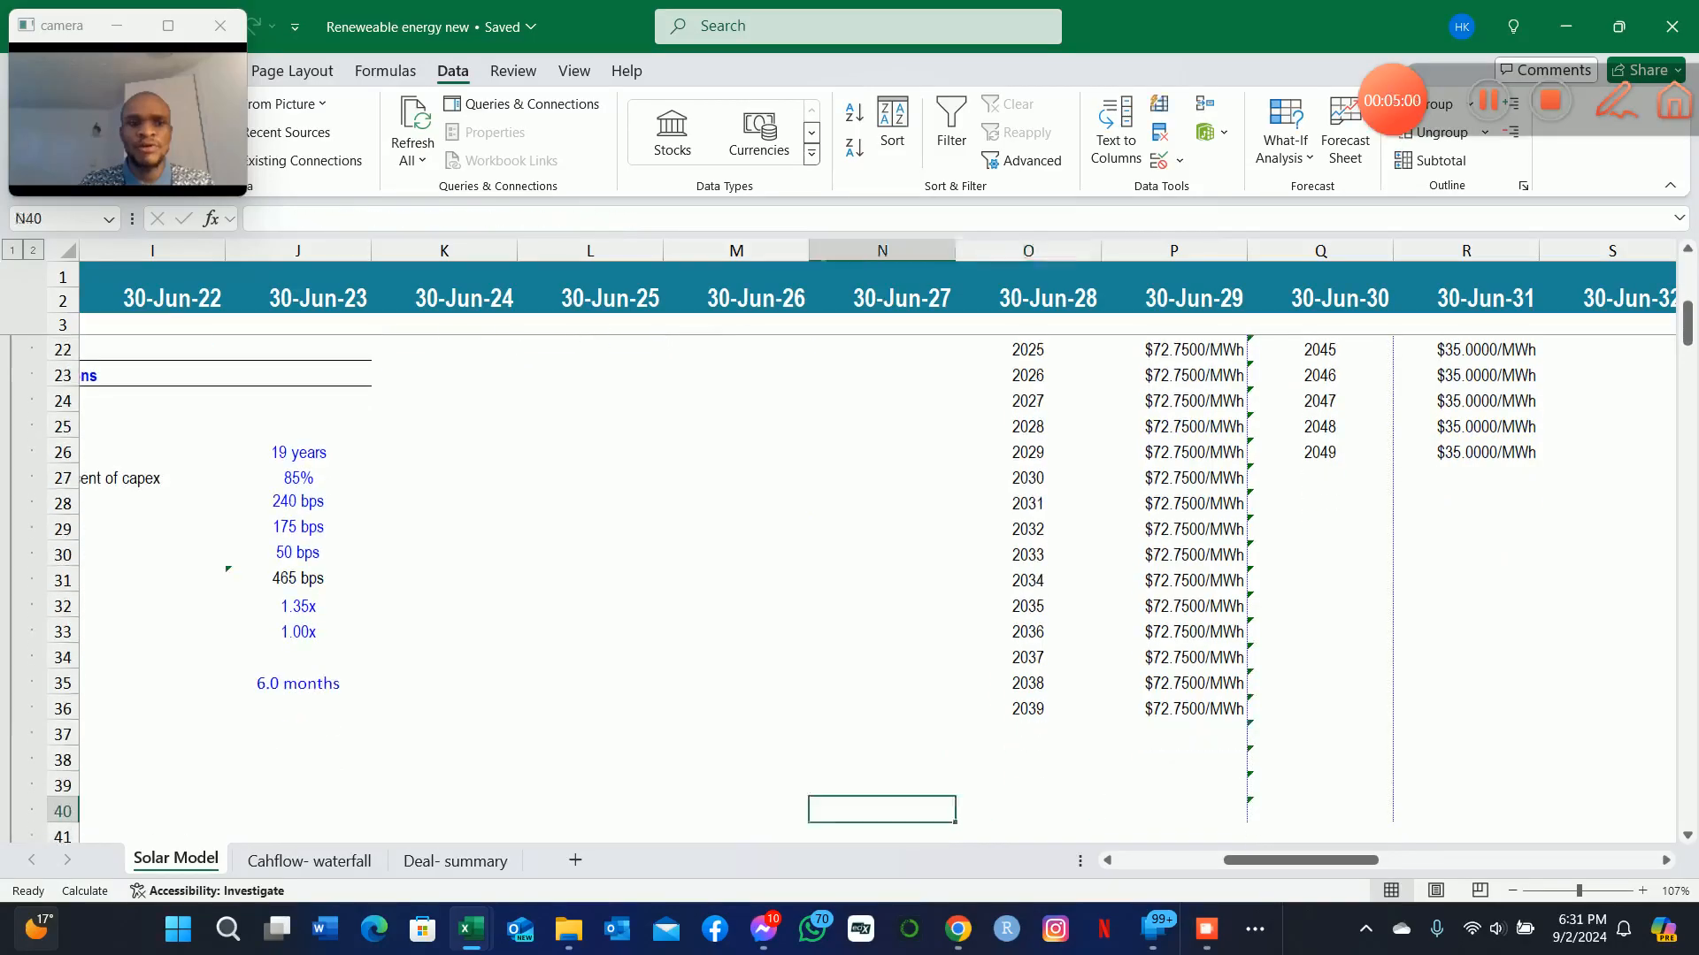
# Review the CCA Tax assumptions down to the start of the Production, Revenue, Expenses, EBITDA section.
pyautogui.press('Left')
pyautogui.press('Left')
pyautogui.press('Left')
pyautogui.press('Left')
pyautogui.press('Left')
pyautogui.press('Left')
pyautogui.press('Down')
pyautogui.press('Down')
pyautogui.press('Down')
pyautogui.press('Down')
pyautogui.press('Down')
pyautogui.press('Down')
pyautogui.press('Down')
pyautogui.press('Down')
pyautogui.press('Down')
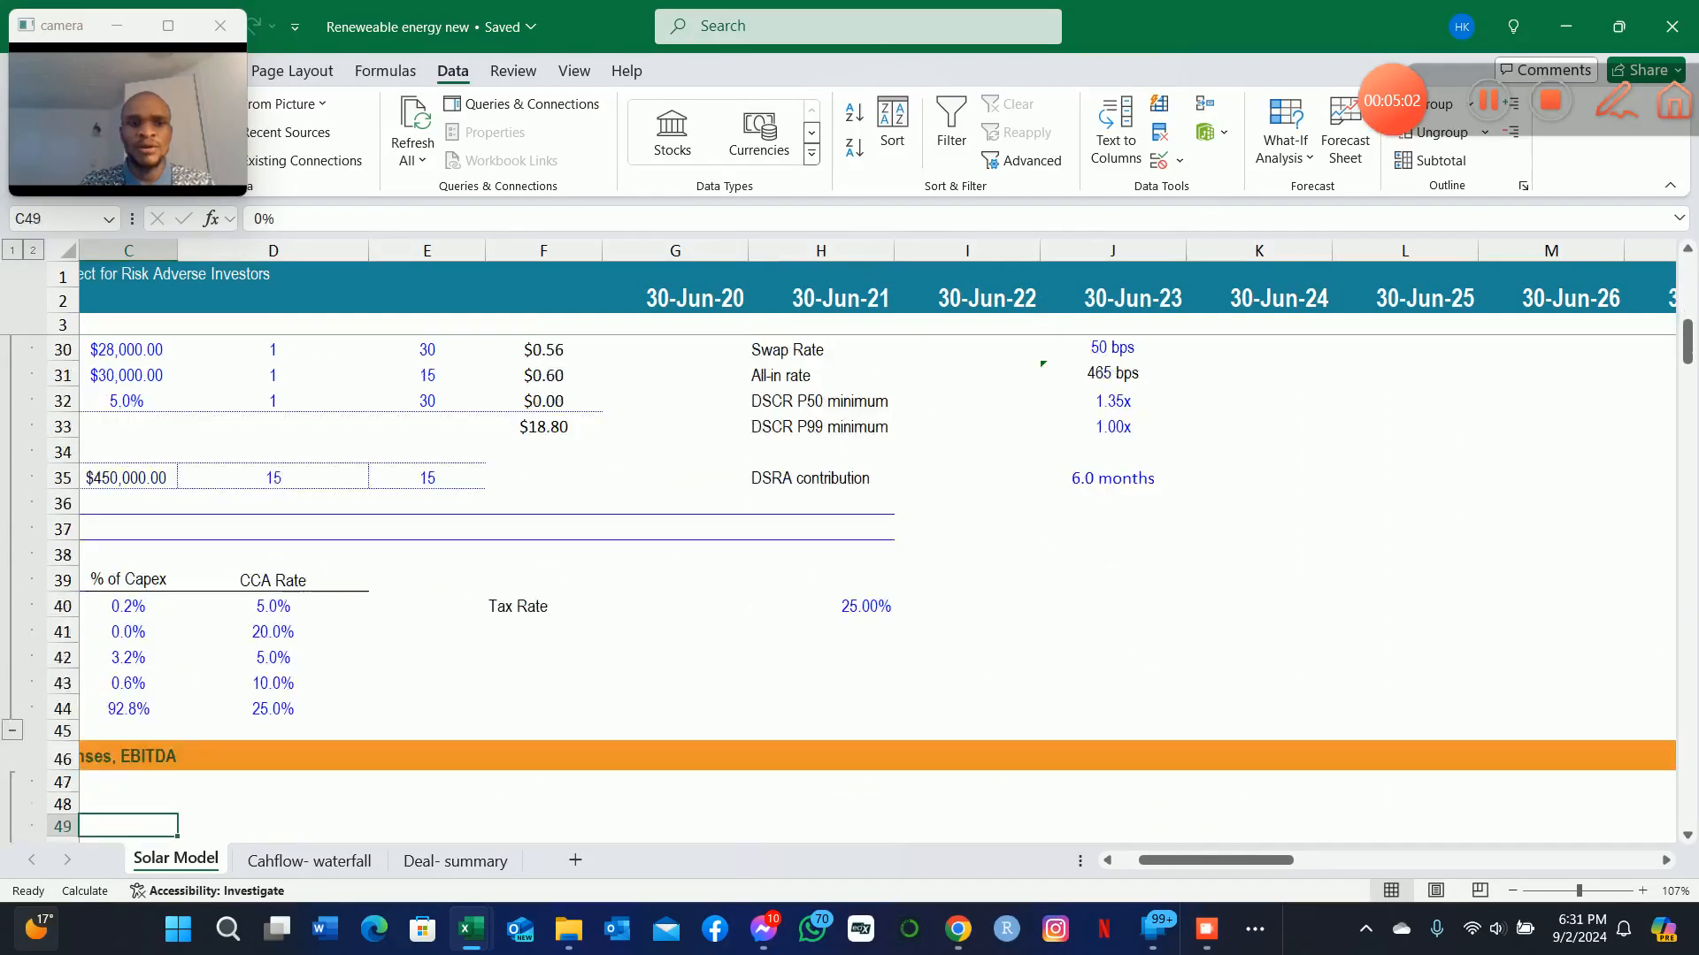
pyautogui.press('Down')
pyautogui.press('Left')
pyautogui.press('Left')
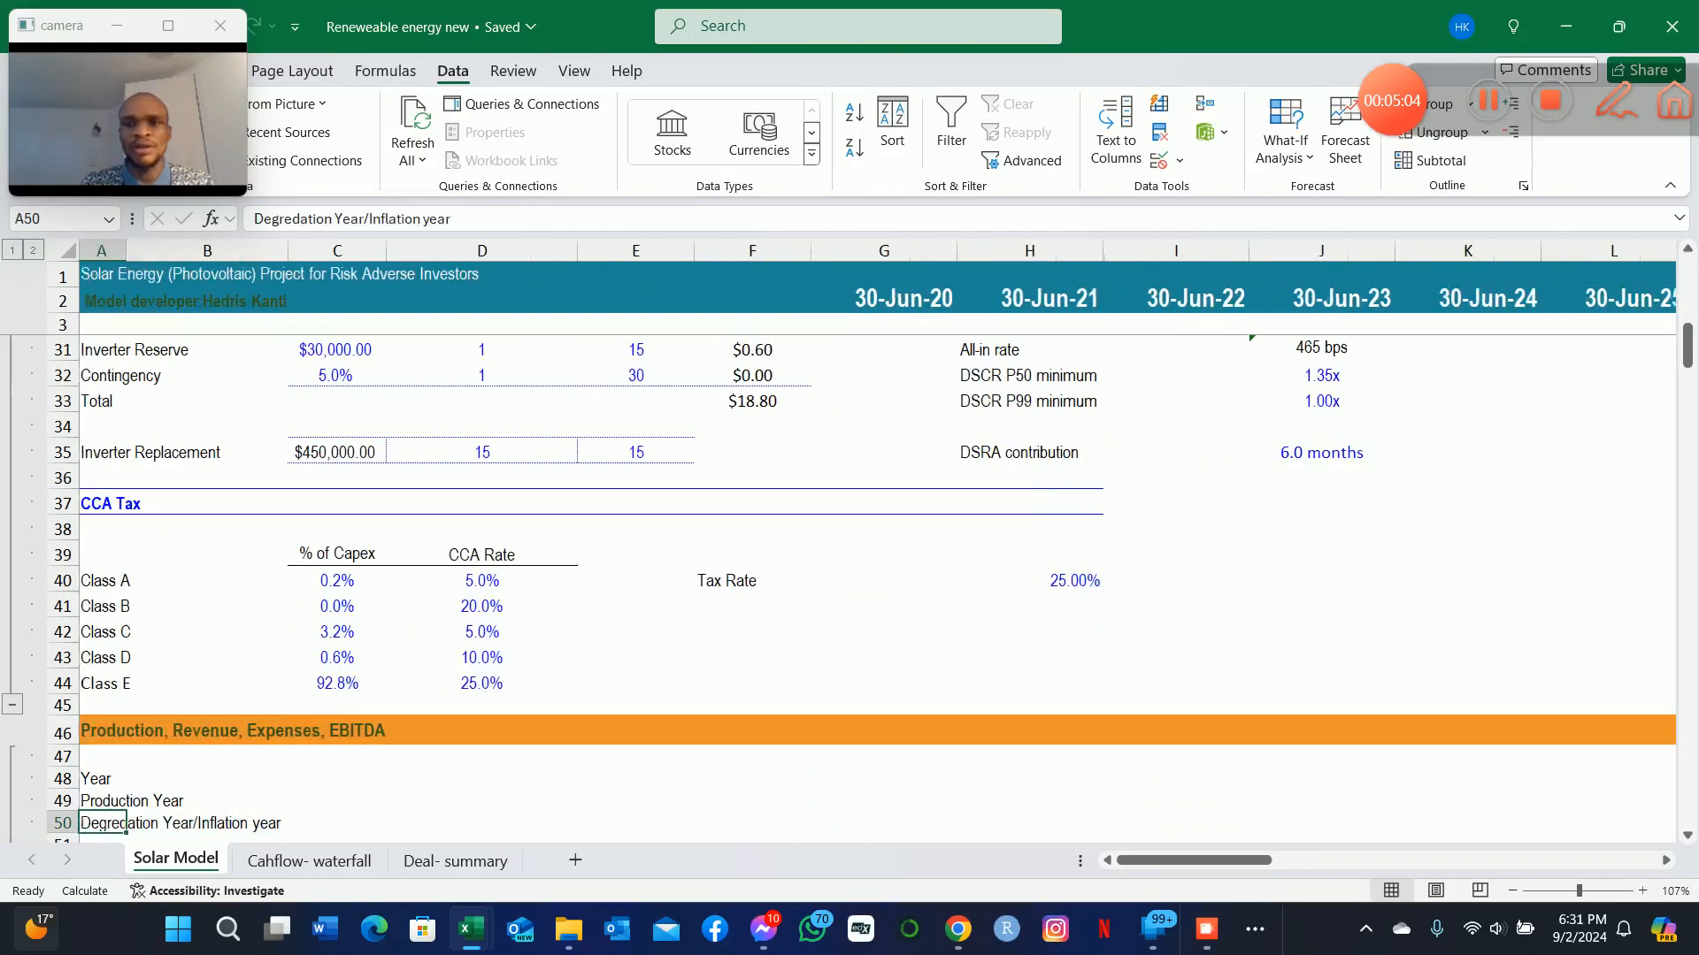
pyautogui.press('Up')
pyautogui.press('Up')
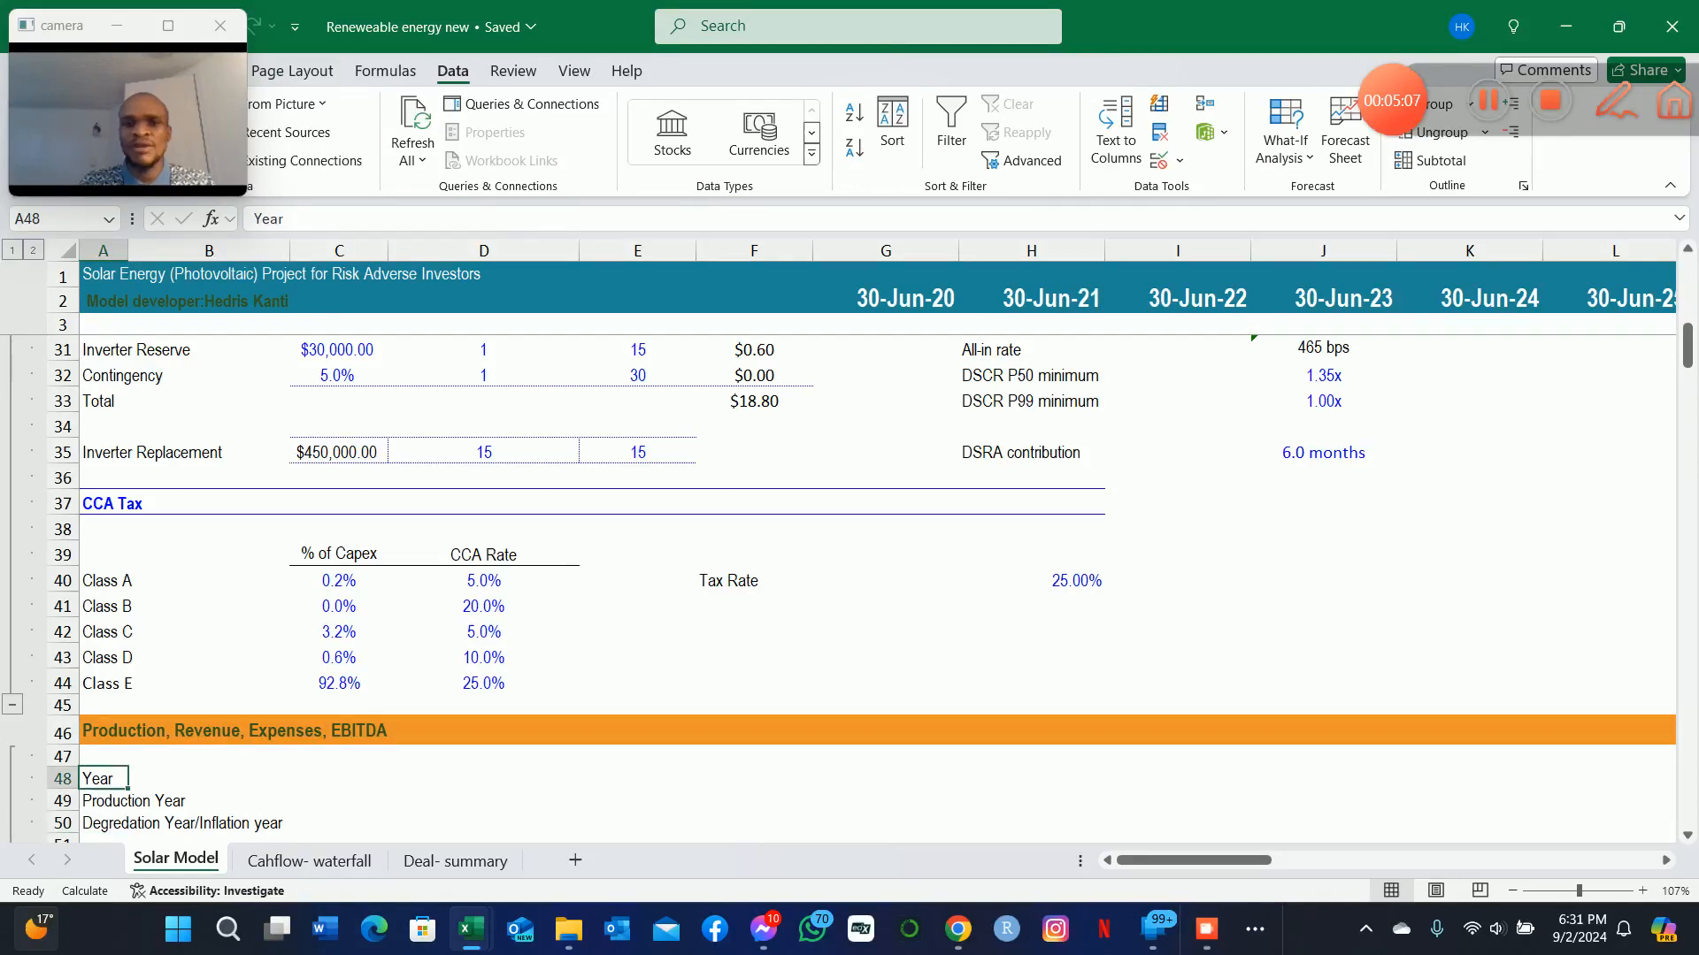
# Examine the empty Year, Production Year and Degredation Year/Inflation year rows up to the 30-Jun-20 column.
pyautogui.press('Right')
pyautogui.press('Right')
pyautogui.press('Right')
pyautogui.press('Right')
pyautogui.press('Down')
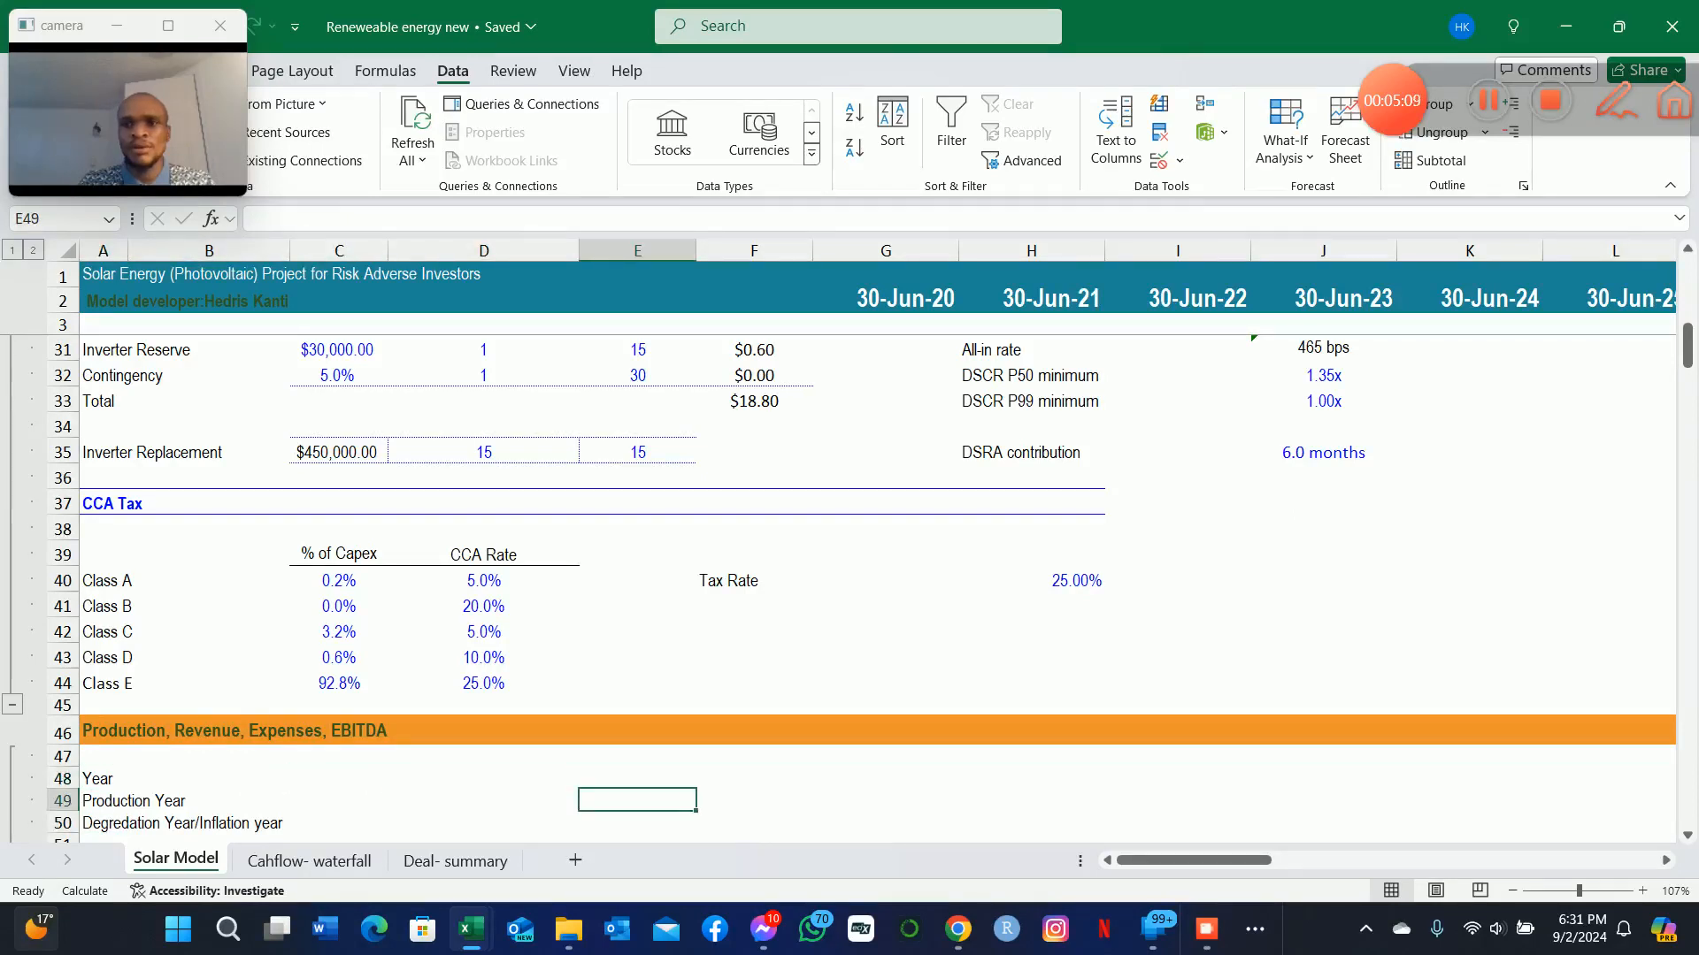
pyautogui.press('Down')
pyautogui.press('Up')
pyautogui.press('Left')
pyautogui.press('Left')
pyautogui.press('Left')
pyautogui.press('Left')
pyautogui.press('Up')
pyautogui.press('Right')
pyautogui.press('Right')
pyautogui.press('Right')
pyautogui.press('Right')
pyautogui.press('Right')
pyautogui.press('Right')
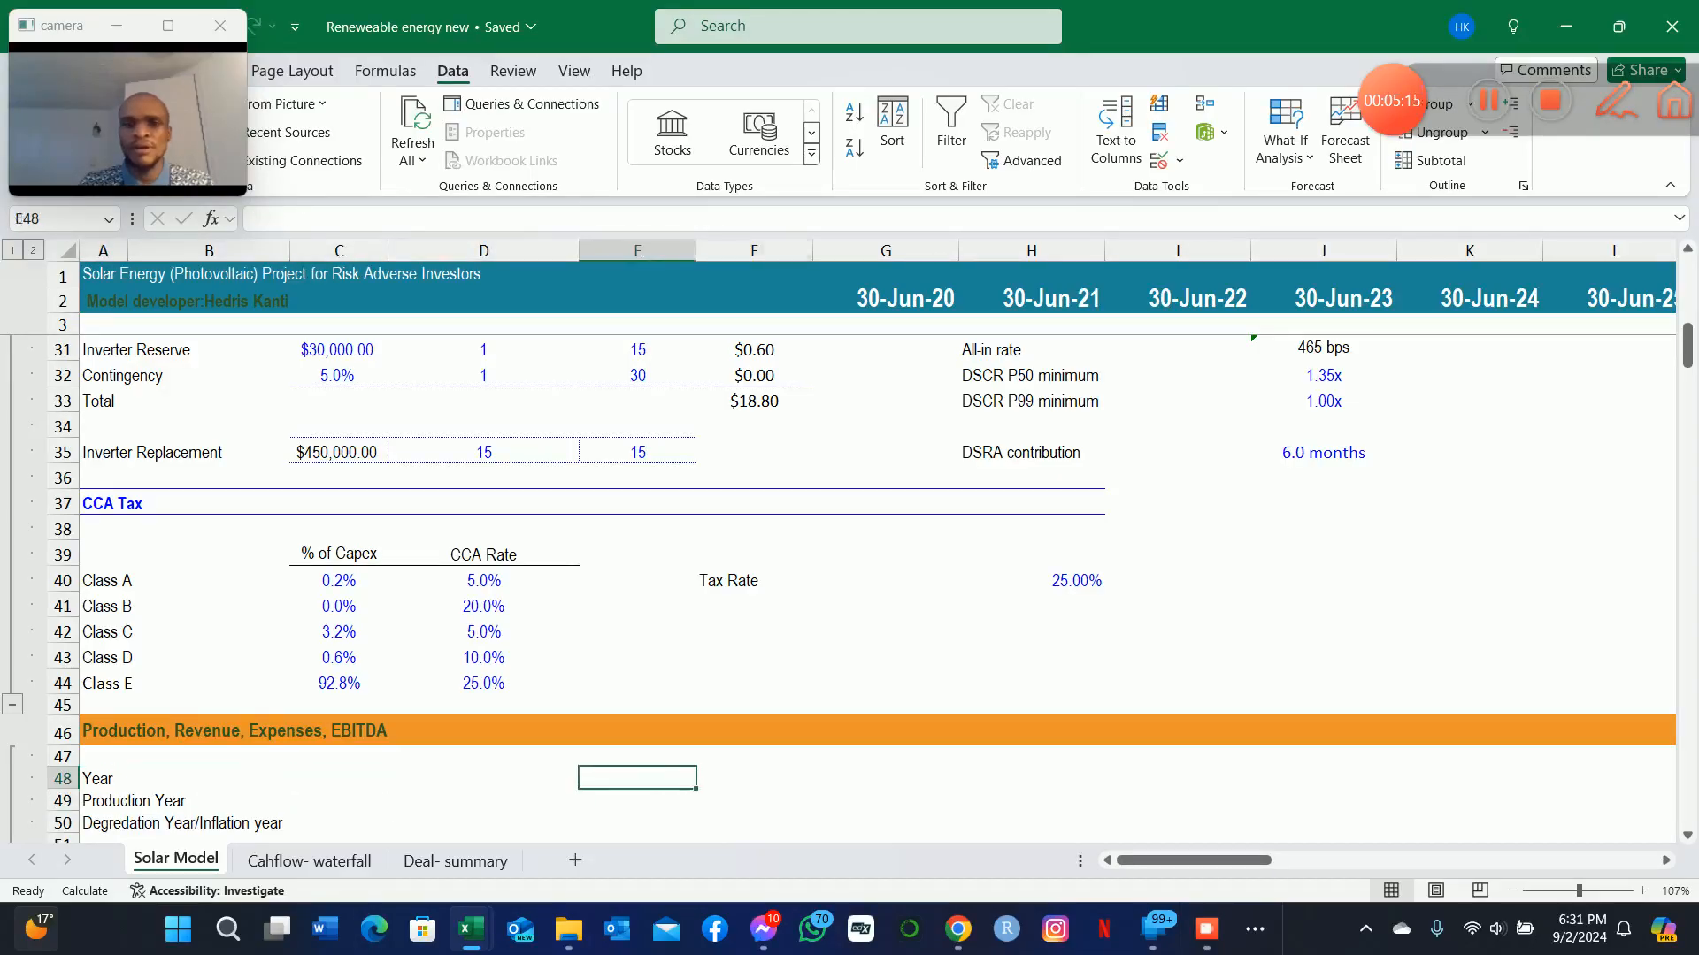
pyautogui.press('Down')
pyautogui.press('Down')
pyautogui.press('Up')
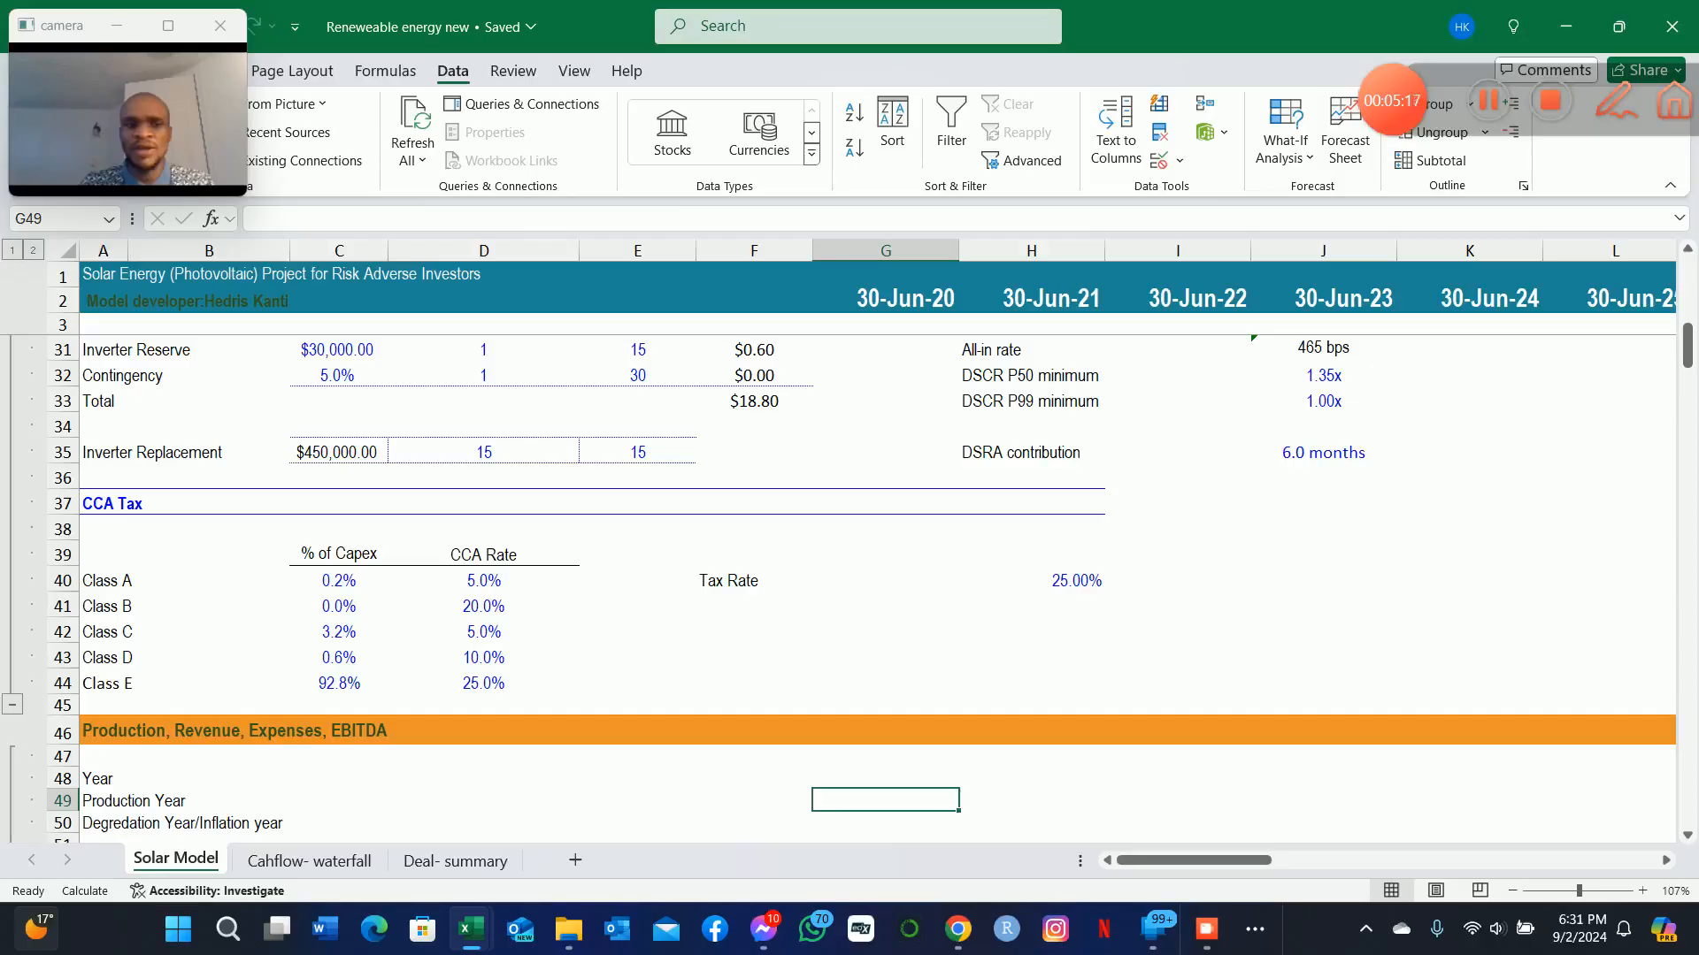